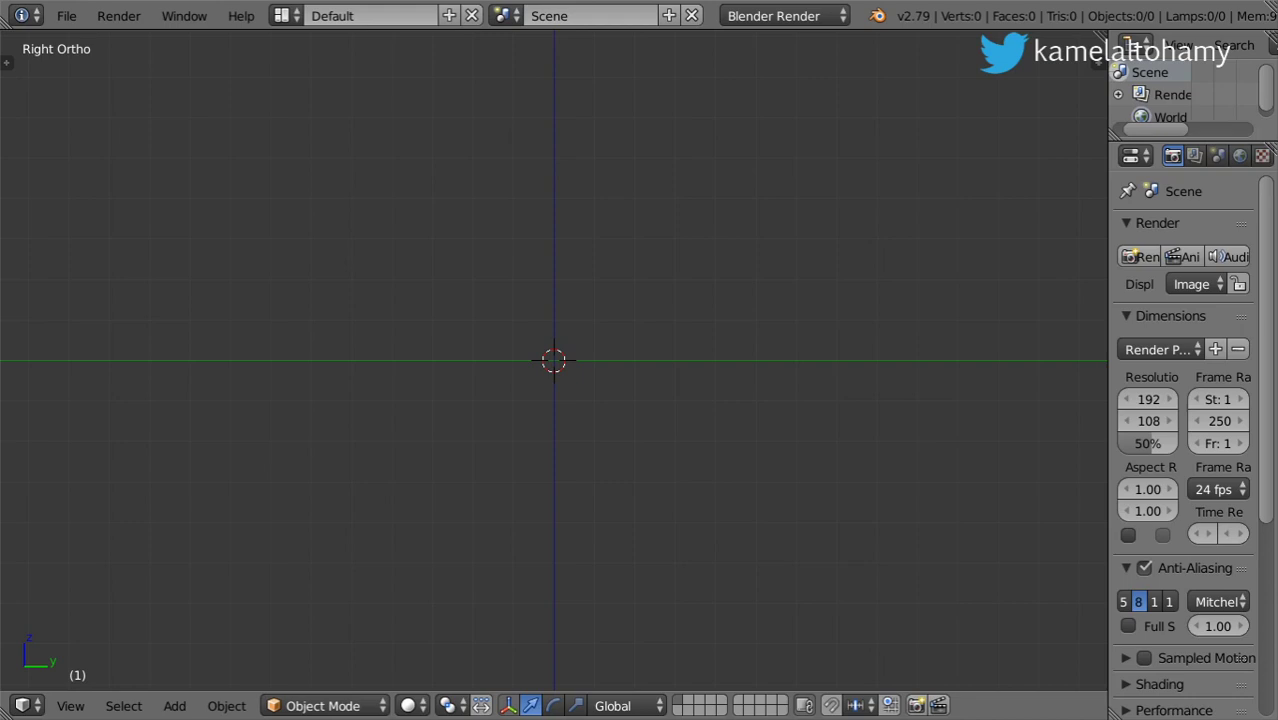
- Place the 3D cursor and add a Suzanne monkey head, viewed from the front
click(594, 356)
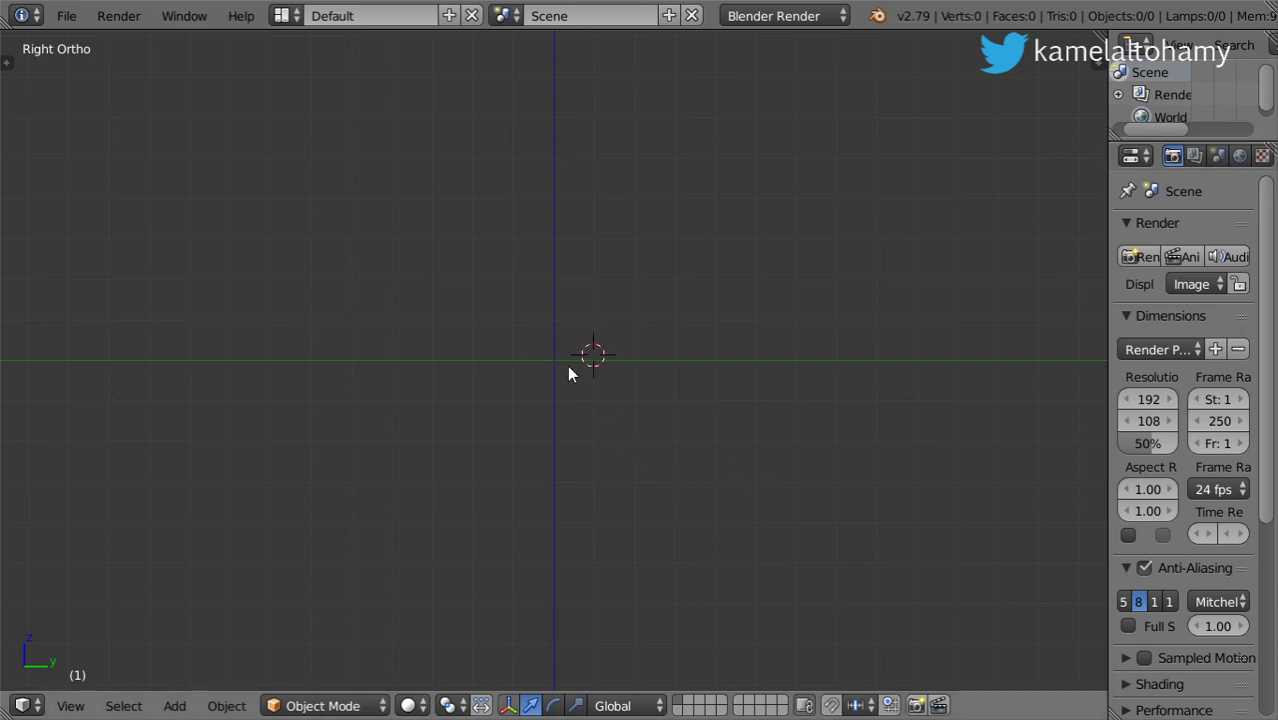
key(shift+a)
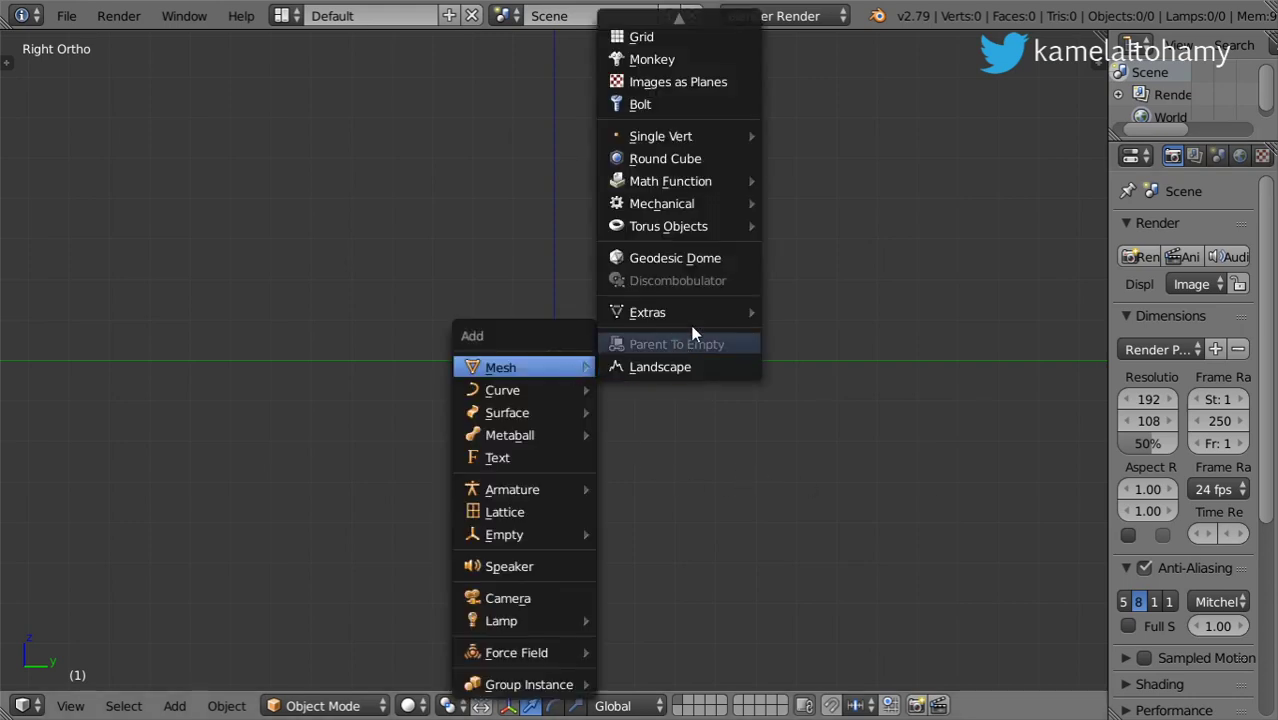
click(652, 60)
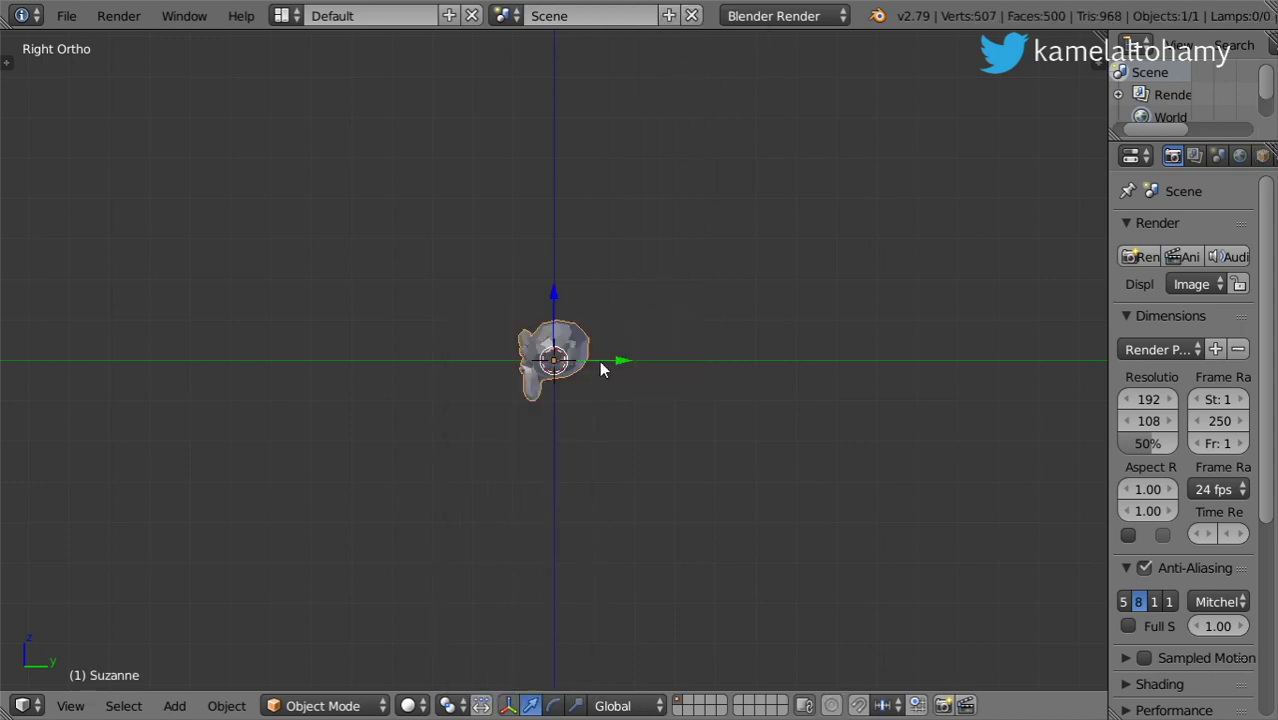
key(KP_1)
scroll(612, 364, up, 8)
scroll(612, 364, up, 1)
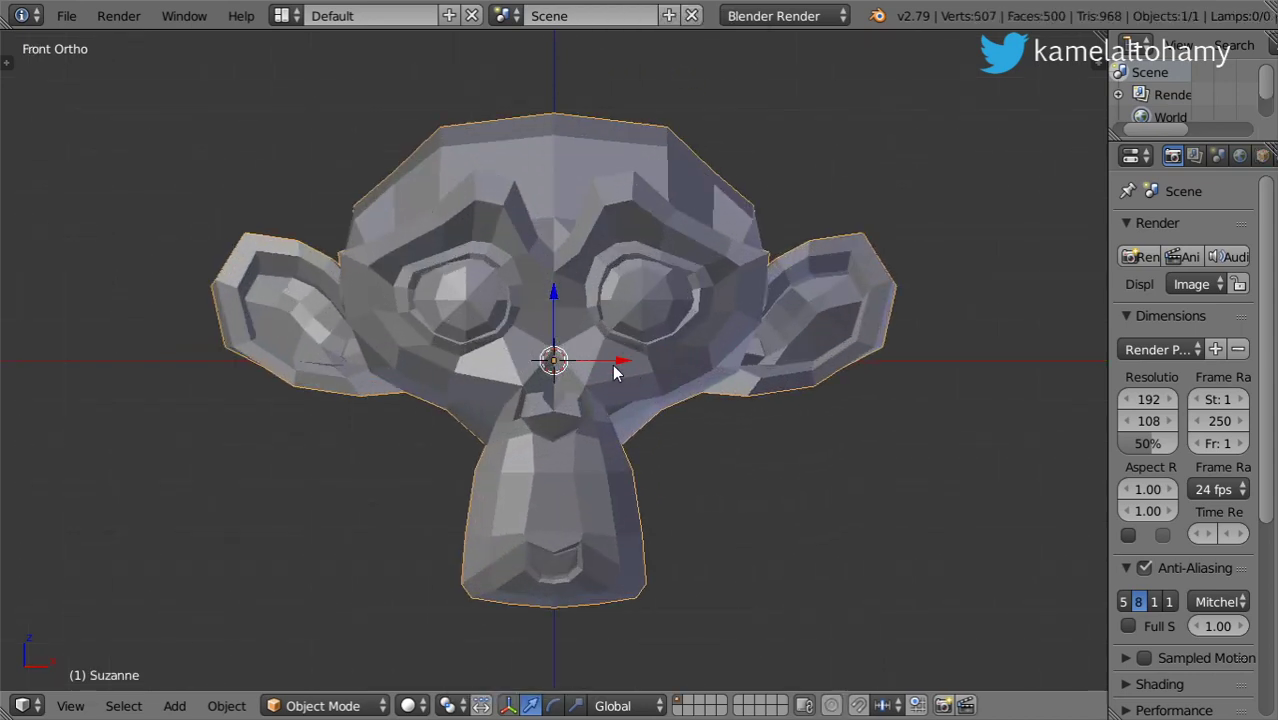
- Try Sculpt Mode on it, return to Object Mode, and delete that first monkey
click(330, 705)
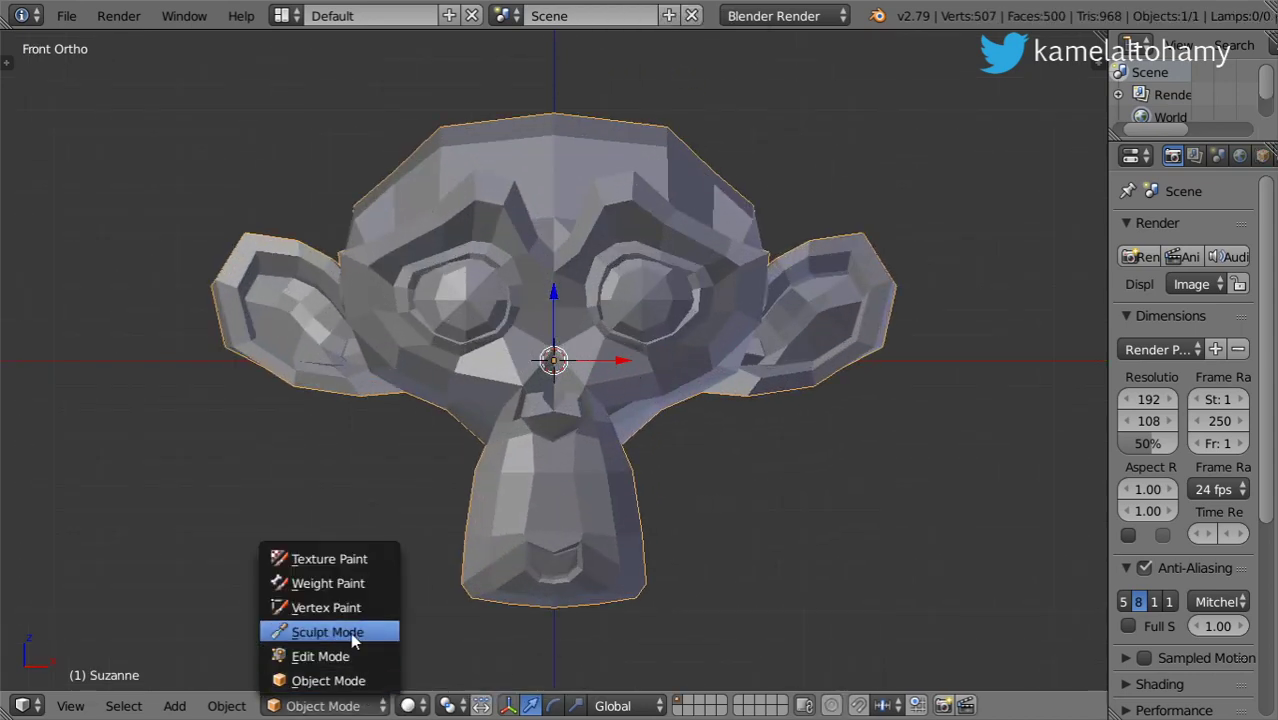
click(350, 631)
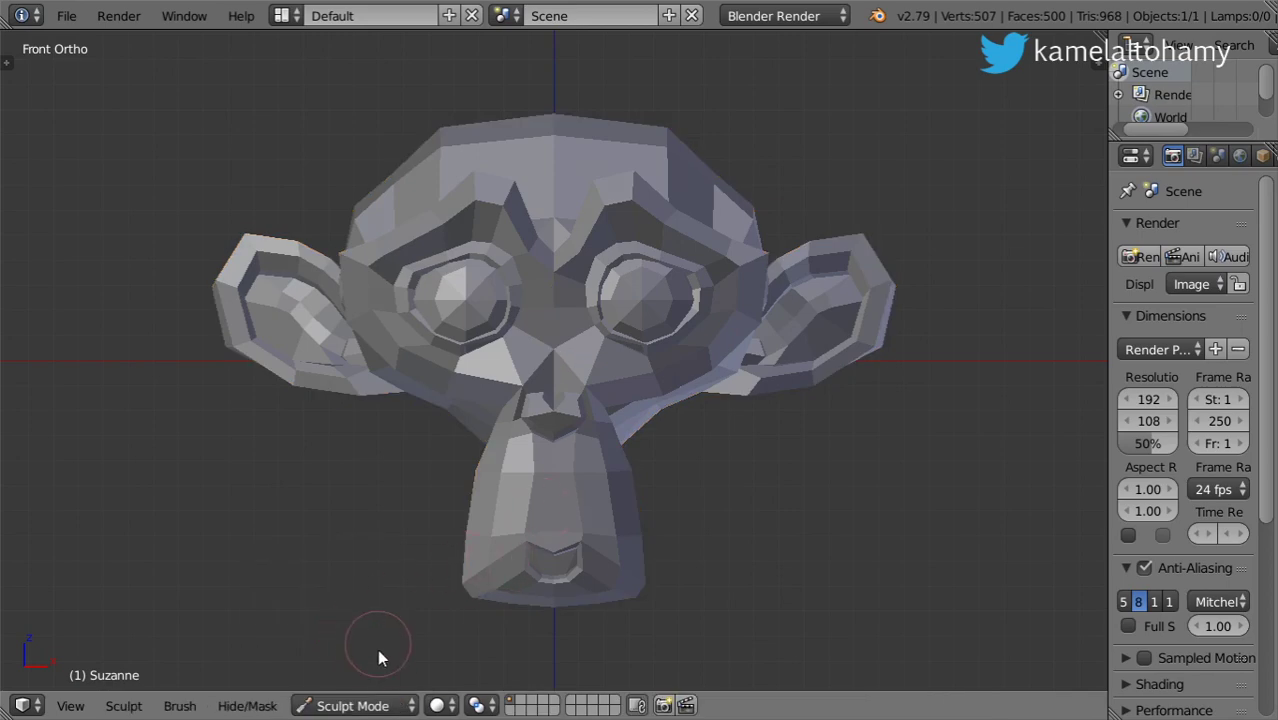
click(352, 705)
click(360, 677)
key(x)
click(594, 403)
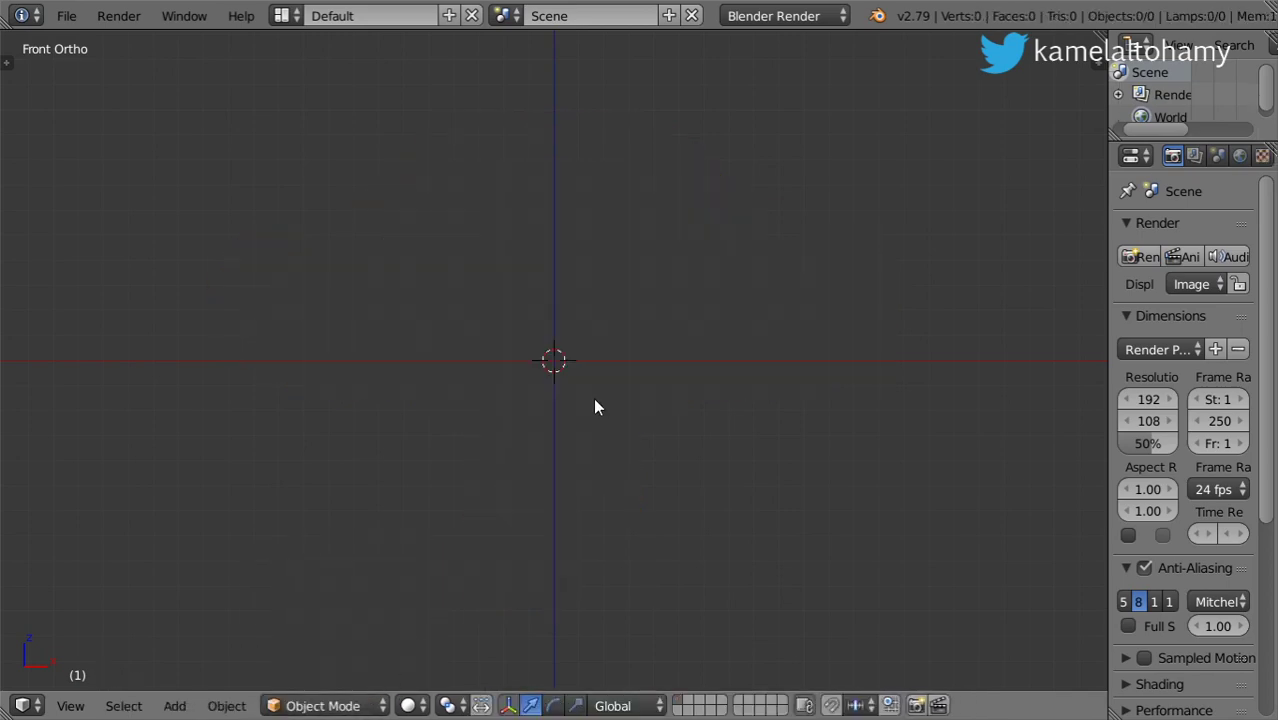
- Add a fresh monkey head with Generate UVs ticked
key(shift+a)
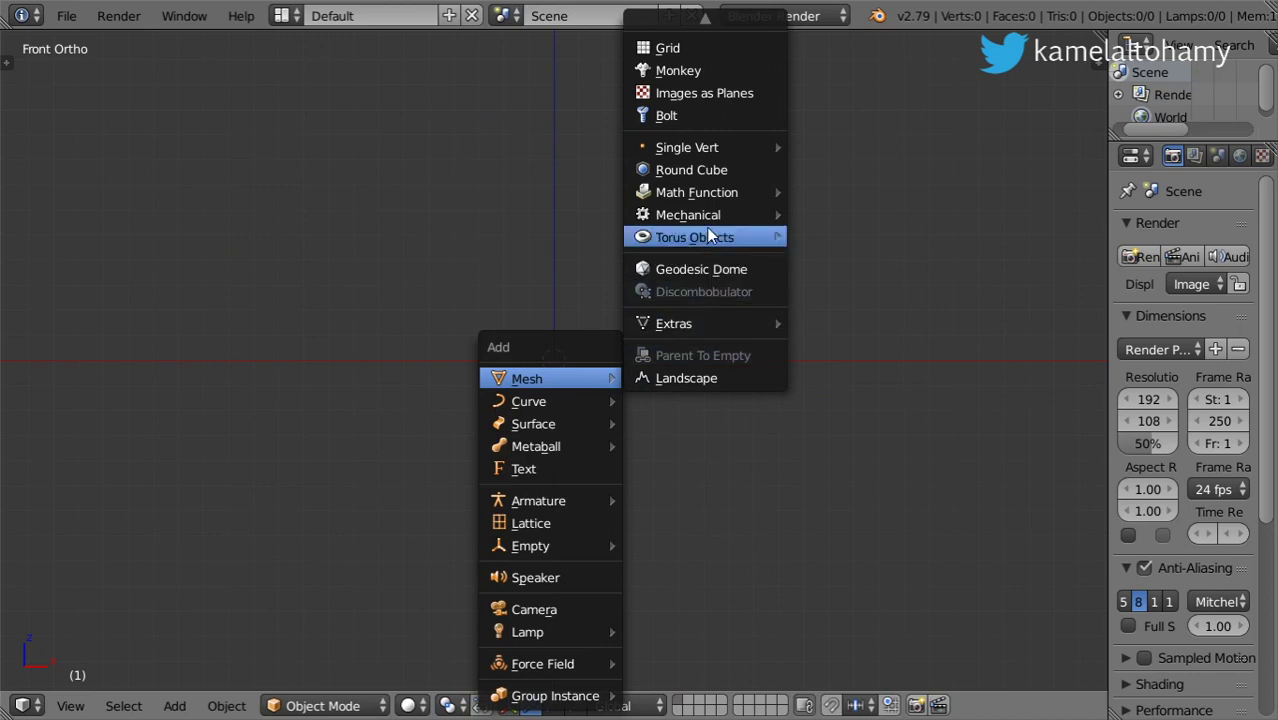
click(681, 72)
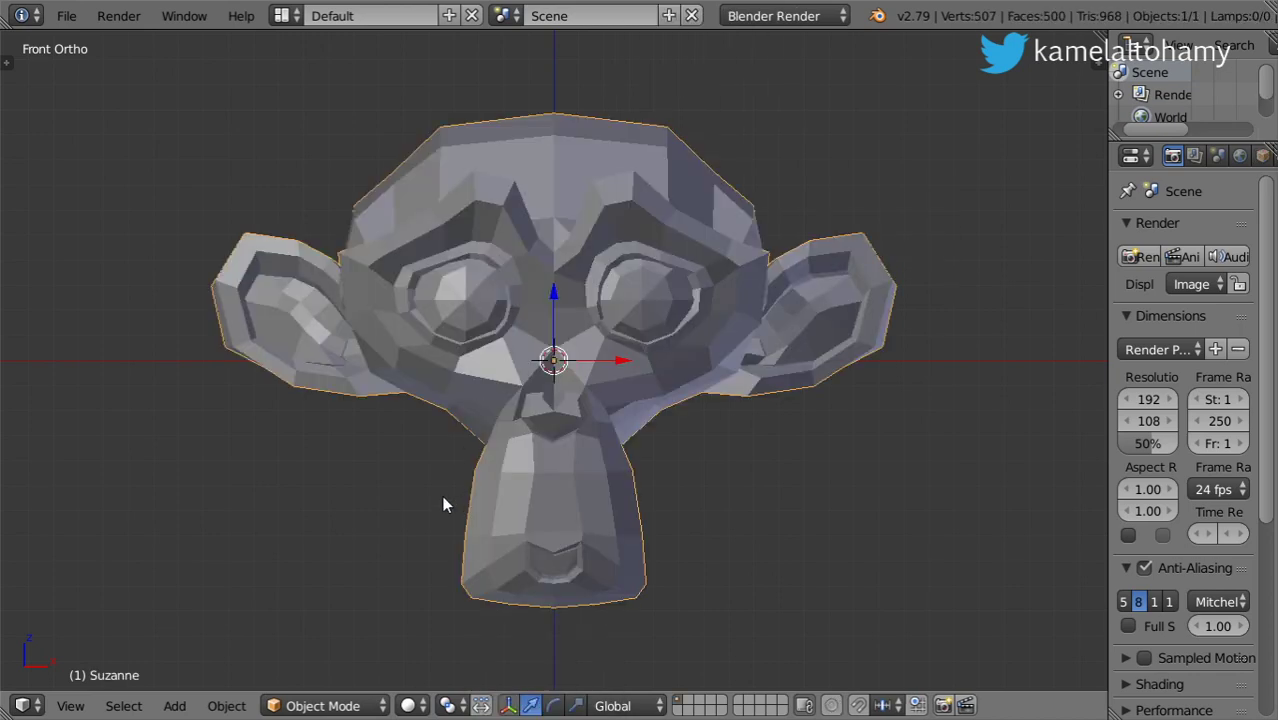
key(t)
click(40, 541)
key(t)
- Switch the new monkey into Sculpt Mode with the brush settings shown
click(323, 705)
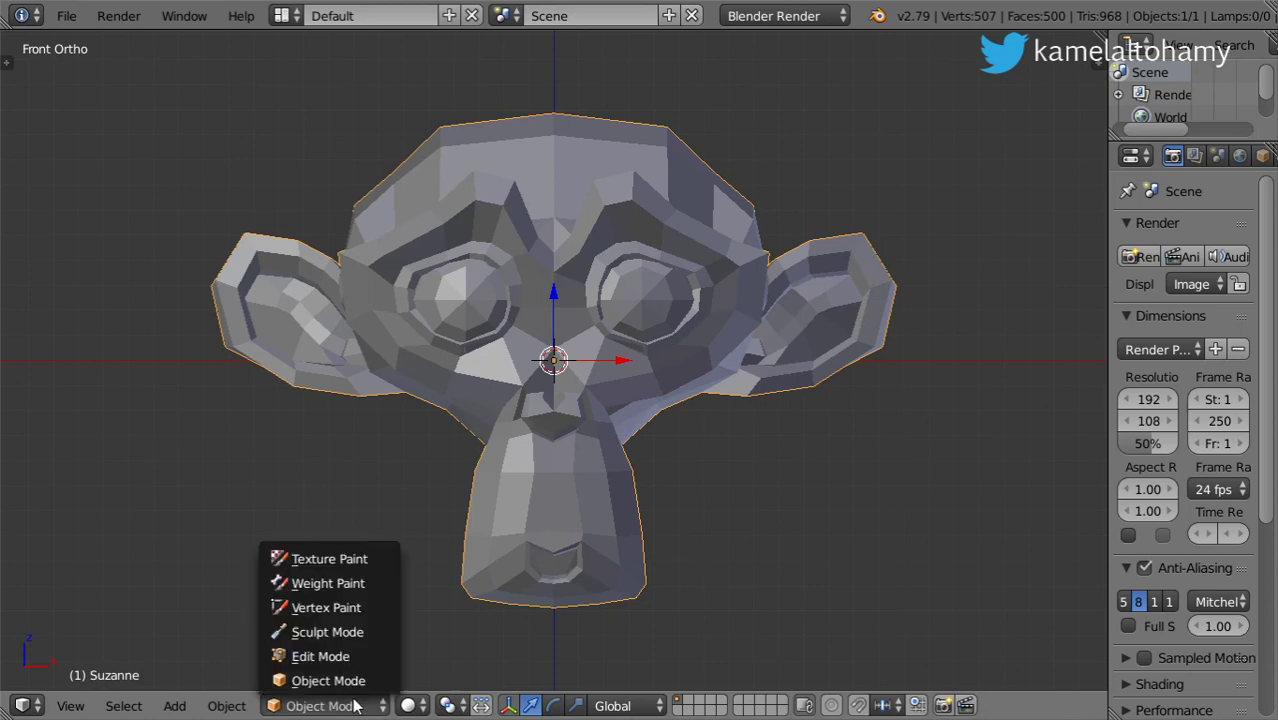
click(331, 628)
key(t)
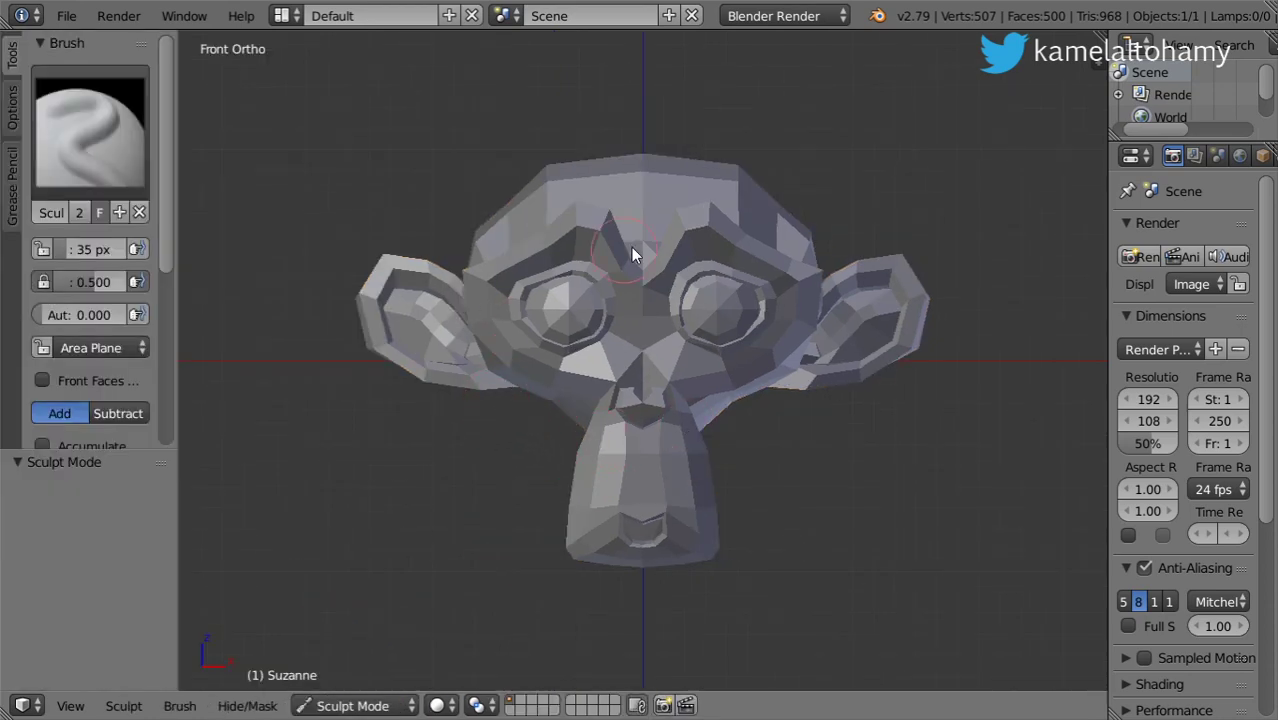
scroll(662, 466, up, 2)
scroll(662, 466, up, 1)
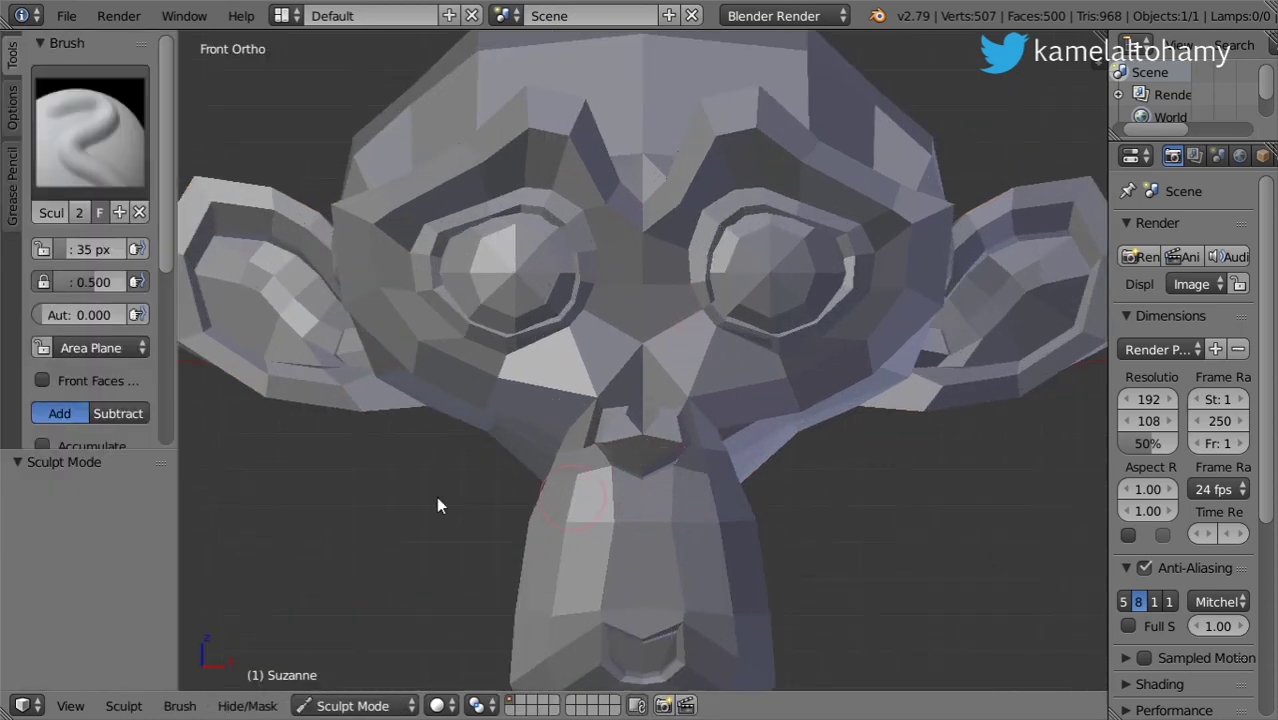
drag(163, 251, 178, 399)
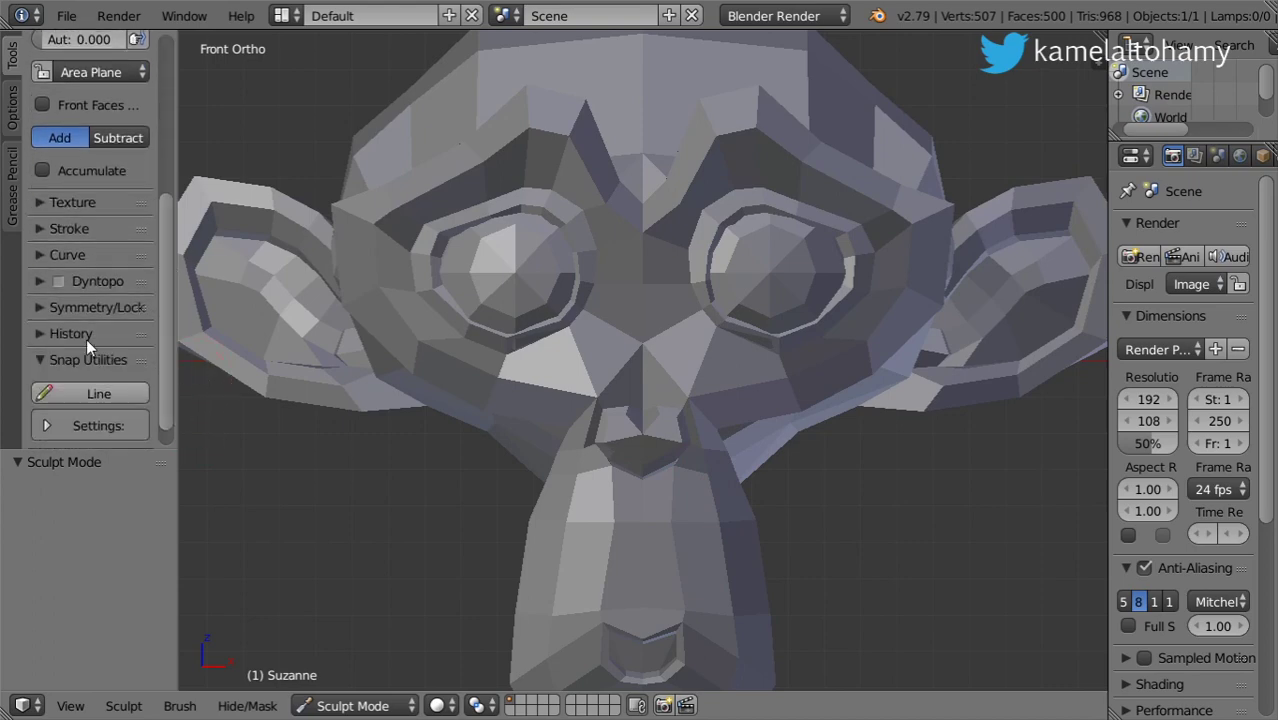
- Enable Dyntopo and accept its warning
click(57, 281)
click(184, 330)
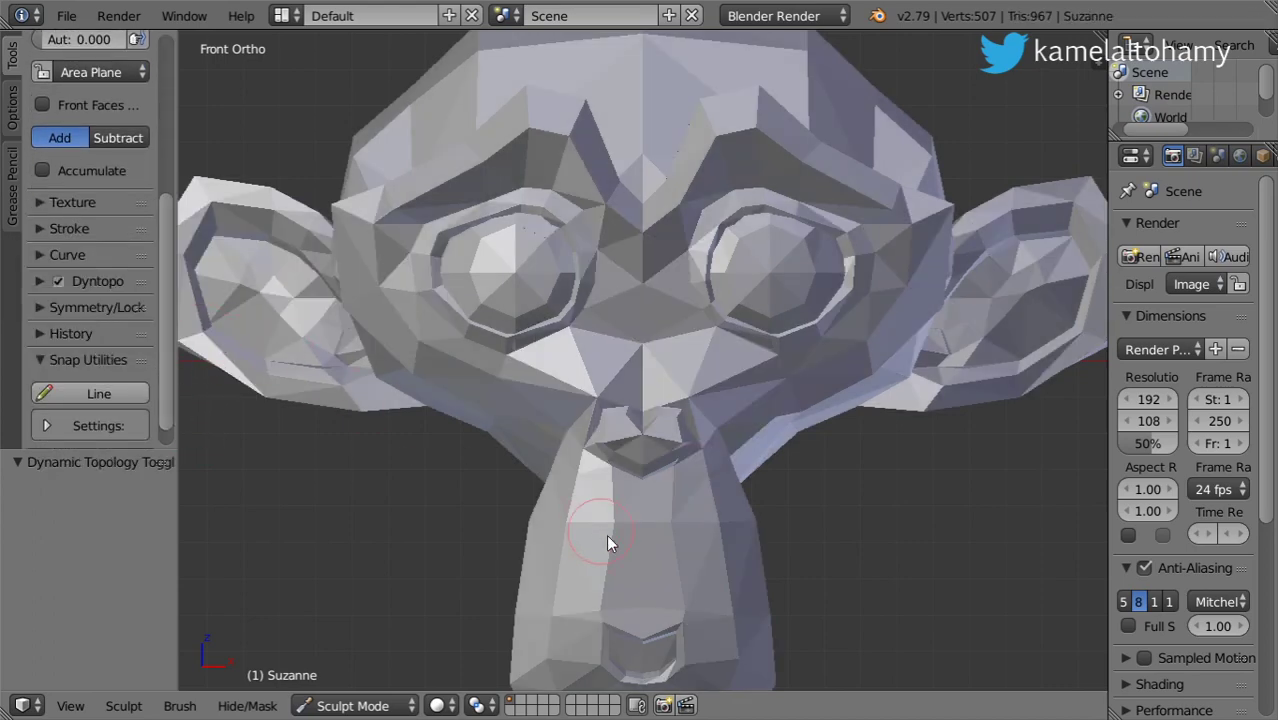
shift+scroll(729, 439, down, 3)
scroll(733, 438, up, 2)
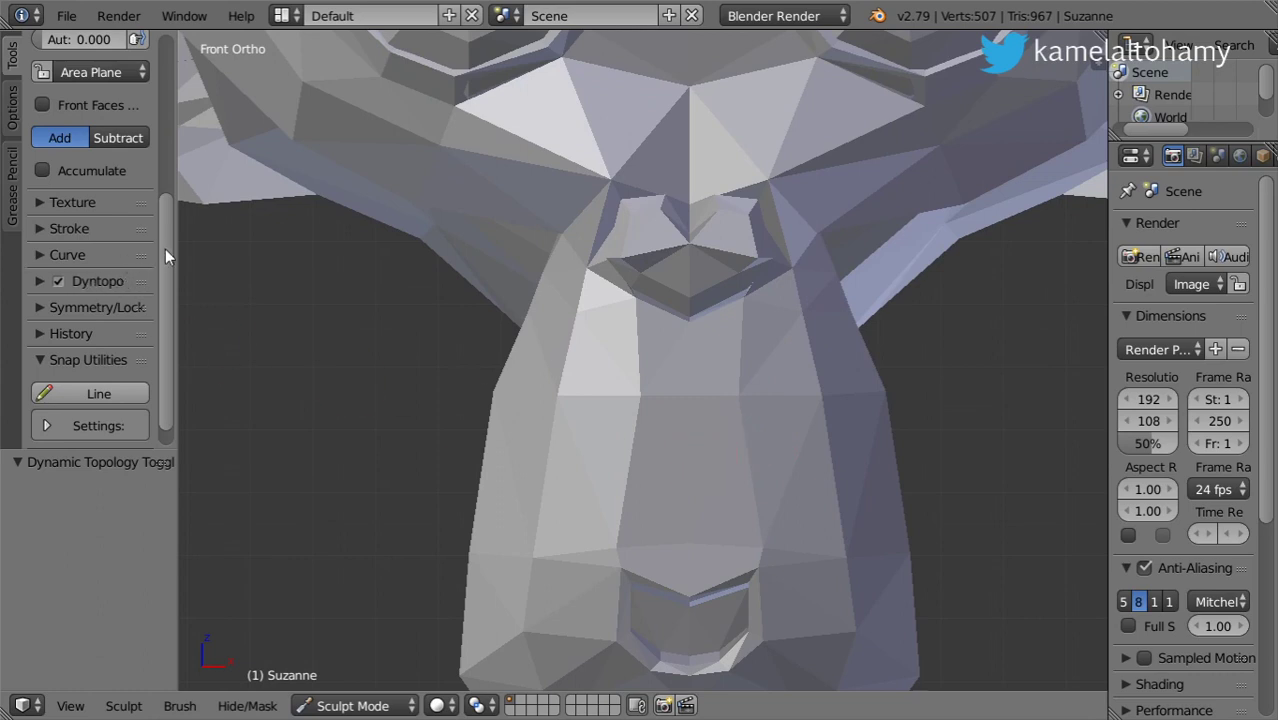
drag(165, 249, 177, 127)
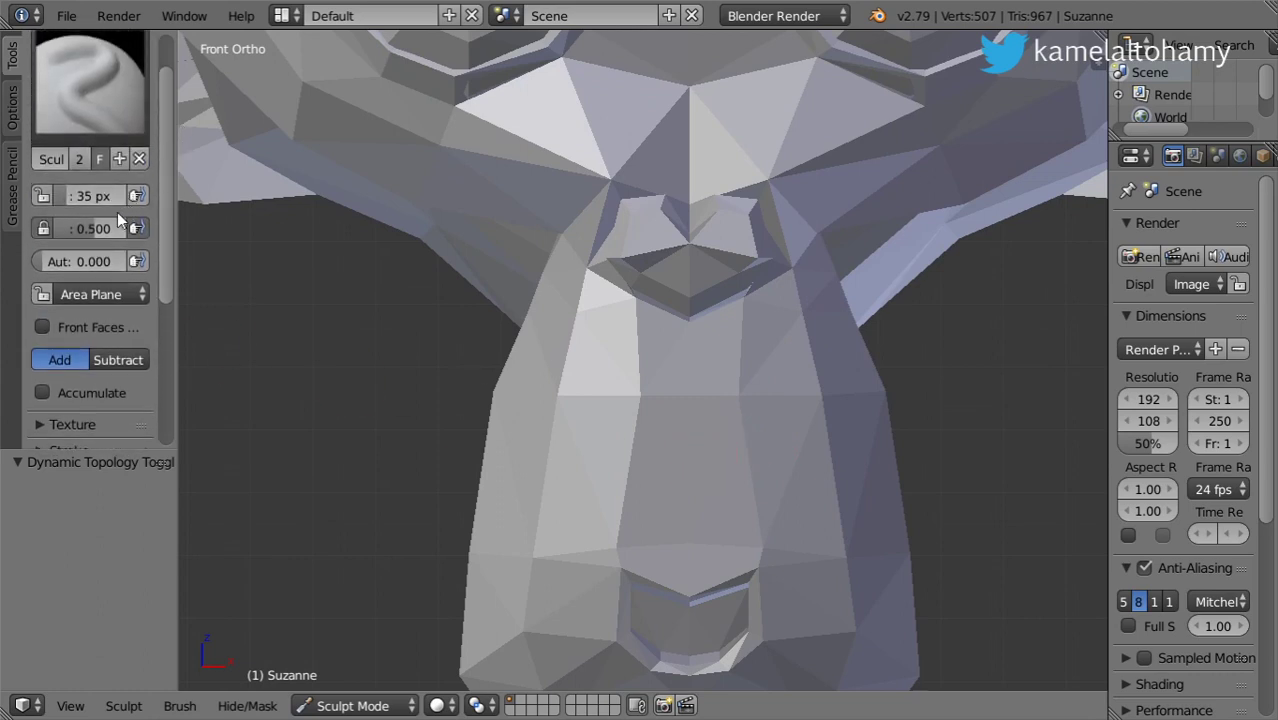
- Sculpt a mirrored groove across the mouth and dents on both cheeks
mouse_move(785, 415)
mouse_down()
mouse_move(624, 427)
mouse_move(775, 425)
mouse_move(808, 412)
mouse_move(586, 428)
mouse_move(636, 406)
mouse_up()
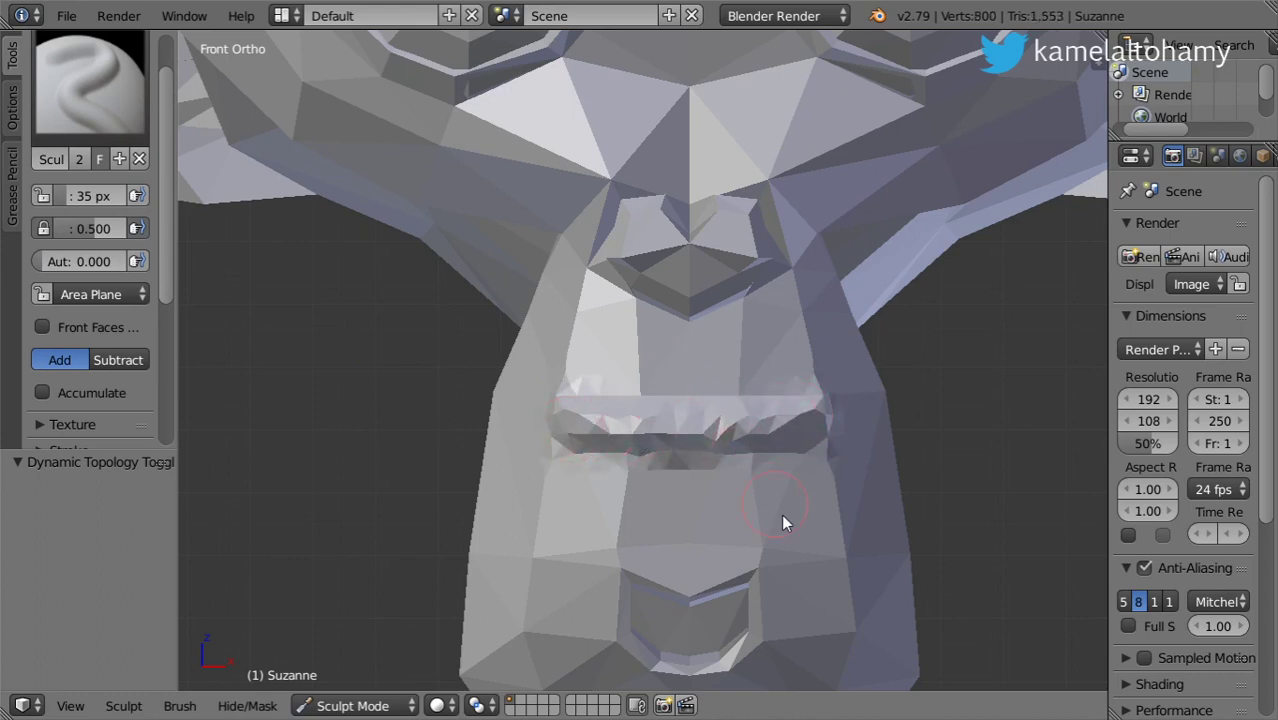
shift+middle_drag(781, 514, 753, 373)
mouse_move(753, 373)
mouse_down()
mouse_move(797, 462)
mouse_move(736, 337)
mouse_move(798, 500)
mouse_move(789, 563)
mouse_move(718, 598)
mouse_move(645, 591)
mouse_up()
scroll(645, 591, down, 5)
mouse_move(702, 210)
middle_down()
mouse_move(782, 386)
mouse_move(711, 319)
middle_up()
- From the top view, carve a jagged forehead band with mirrored marks below it
key(KP_7)
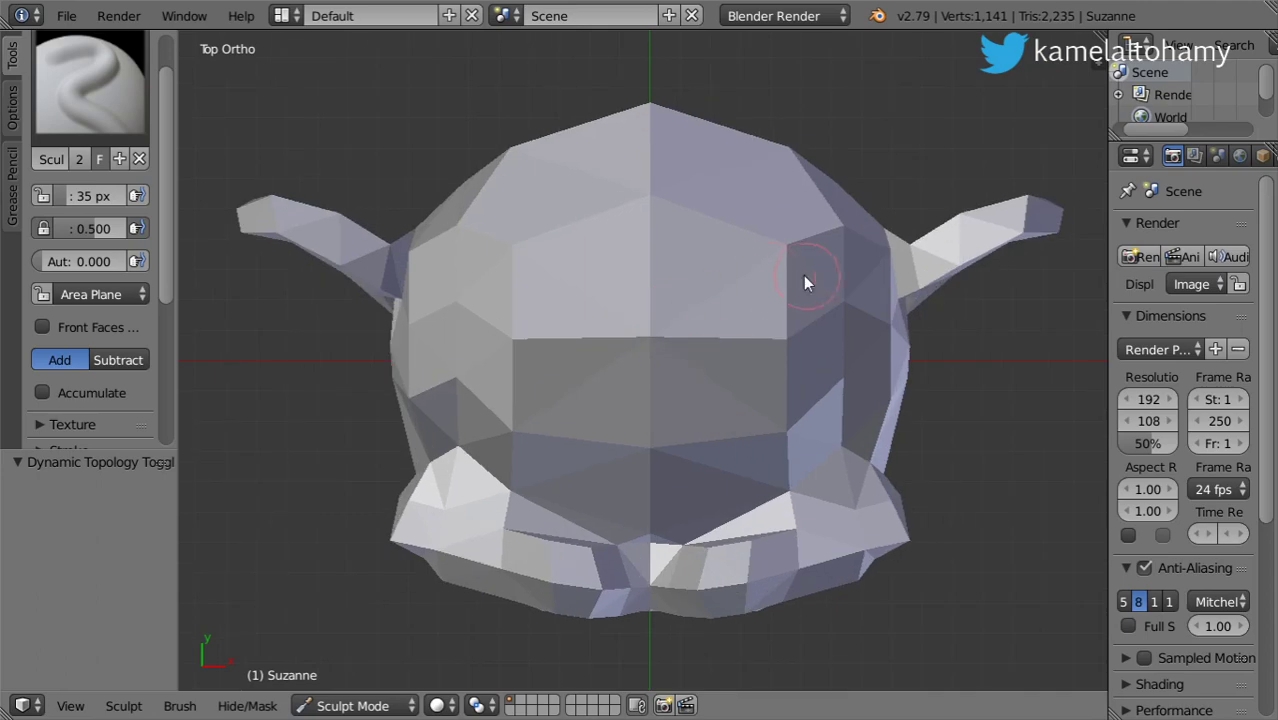
drag(803, 275, 662, 231)
mouse_move(800, 311)
mouse_down()
mouse_move(719, 373)
mouse_move(619, 396)
mouse_move(504, 325)
mouse_move(553, 365)
mouse_up()
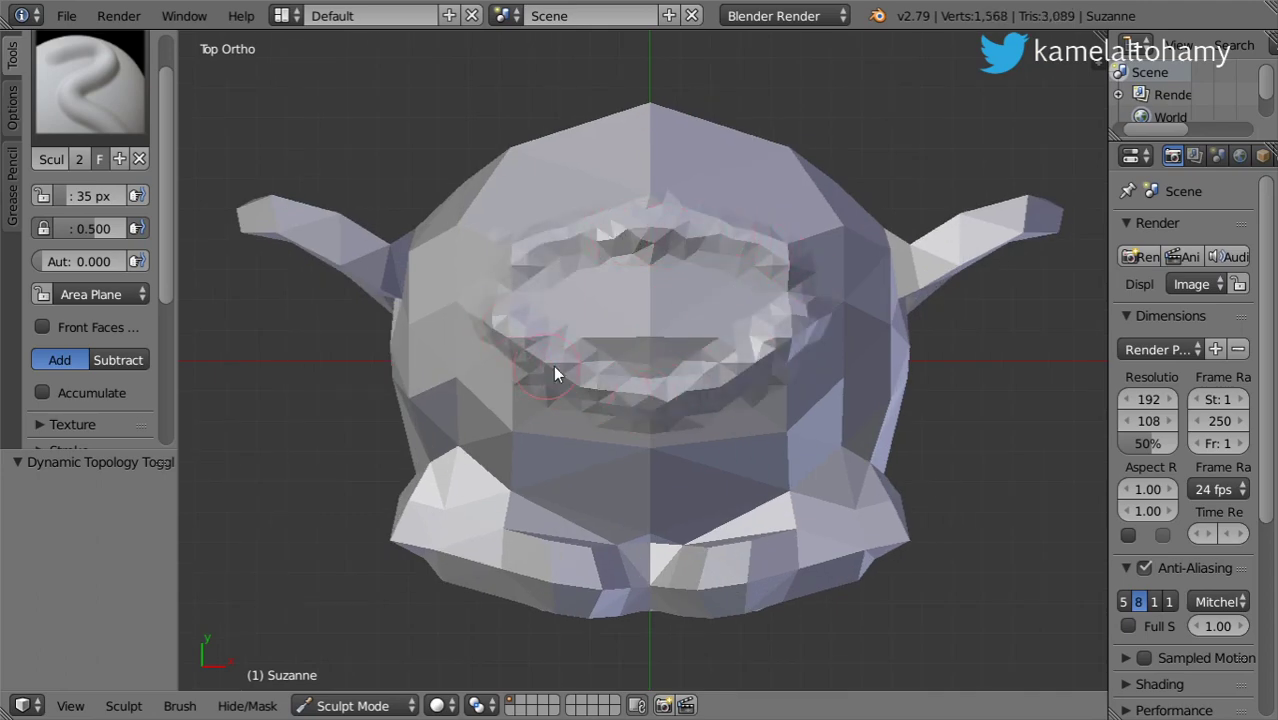
scroll(553, 365, up, 3)
scroll(572, 371, up, 2)
- Sculpt marks at both mouth corners and a deep groove along the upper lip
mouse_move(355, 282)
mouse_down()
mouse_move(515, 413)
mouse_move(633, 448)
mouse_move(836, 429)
mouse_move(940, 324)
mouse_move(1047, 251)
mouse_move(847, 422)
mouse_move(673, 465)
mouse_up()
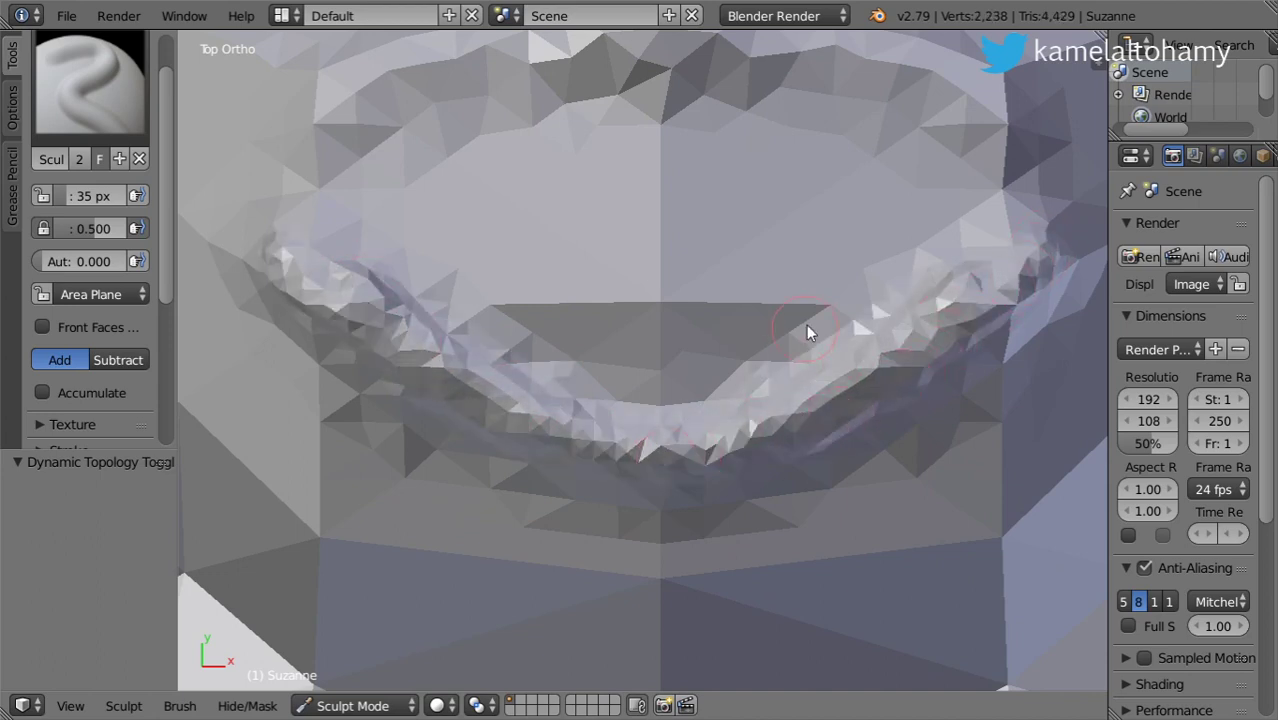
scroll(804, 338, down, 4)
scroll(795, 400, up, 4)
mouse_move(929, 399)
mouse_down()
mouse_move(893, 328)
mouse_move(693, 257)
mouse_move(550, 257)
mouse_move(379, 327)
mouse_move(331, 375)
mouse_move(330, 432)
mouse_move(342, 350)
mouse_move(596, 292)
mouse_move(776, 288)
mouse_move(919, 378)
mouse_up()
scroll(900, 390, down, 4)
- From the back view, sculpt detail down the face centre, cheek and brow
mouse_move(887, 396)
middle_down()
mouse_move(761, 341)
mouse_move(856, 270)
mouse_move(637, 443)
middle_up()
key(ctrl+KP_1)
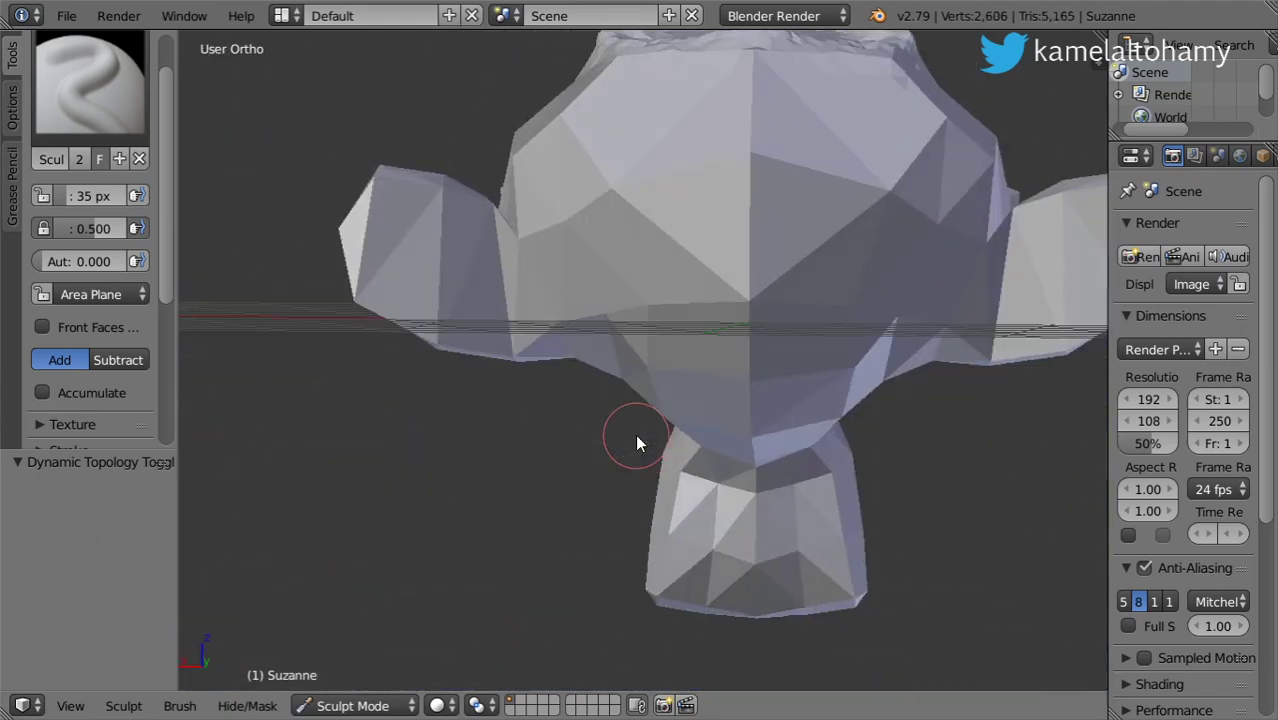
shift+scroll(749, 333, up, 5)
mouse_move(749, 333)
mouse_down()
mouse_move(770, 434)
mouse_move(770, 414)
mouse_move(779, 428)
mouse_move(829, 394)
mouse_move(887, 452)
mouse_move(917, 431)
mouse_up()
drag(836, 271, 893, 310)
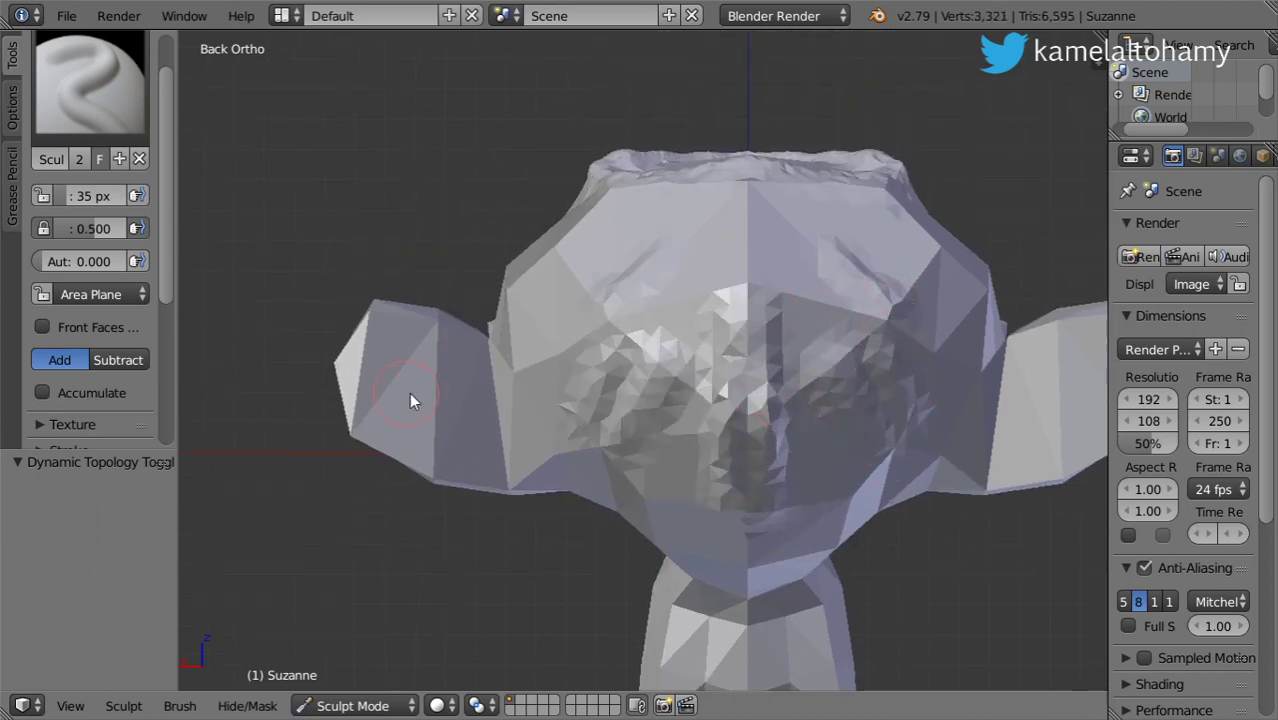
- Switch to the Clay Strips brush and add strokes on the face and left cheek
click(110, 115)
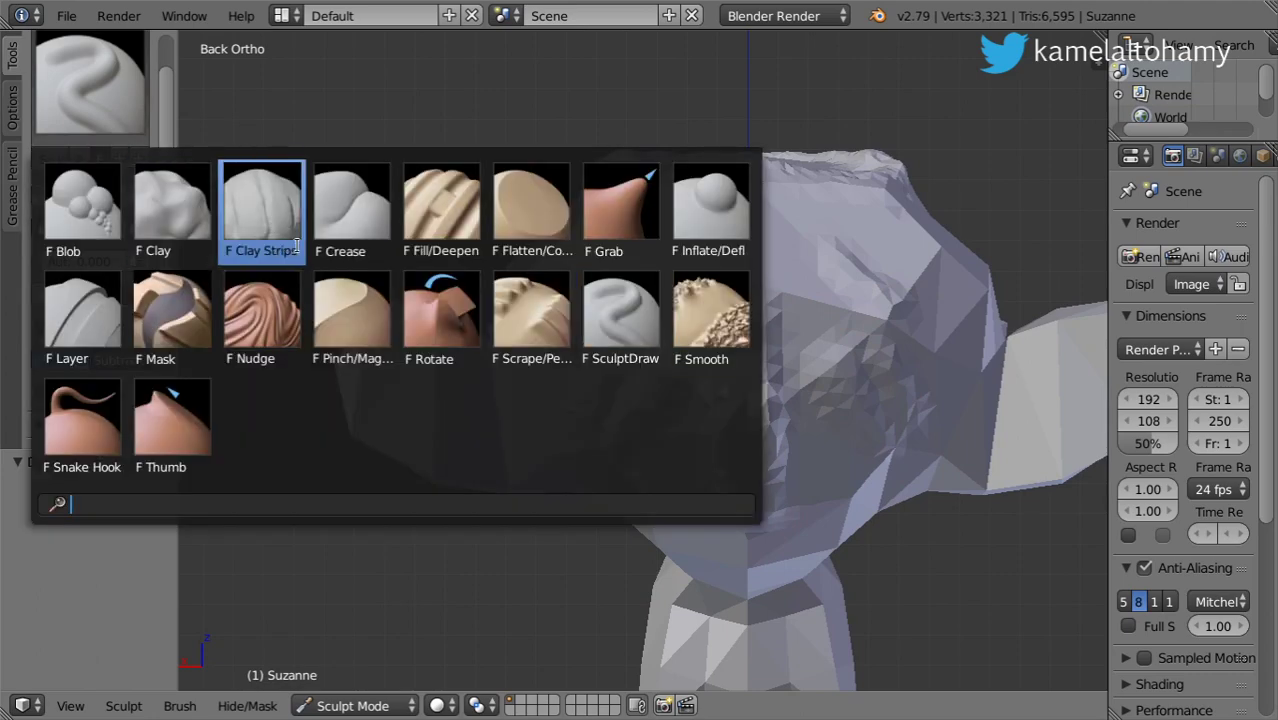
click(261, 205)
scroll(666, 298, up, 5)
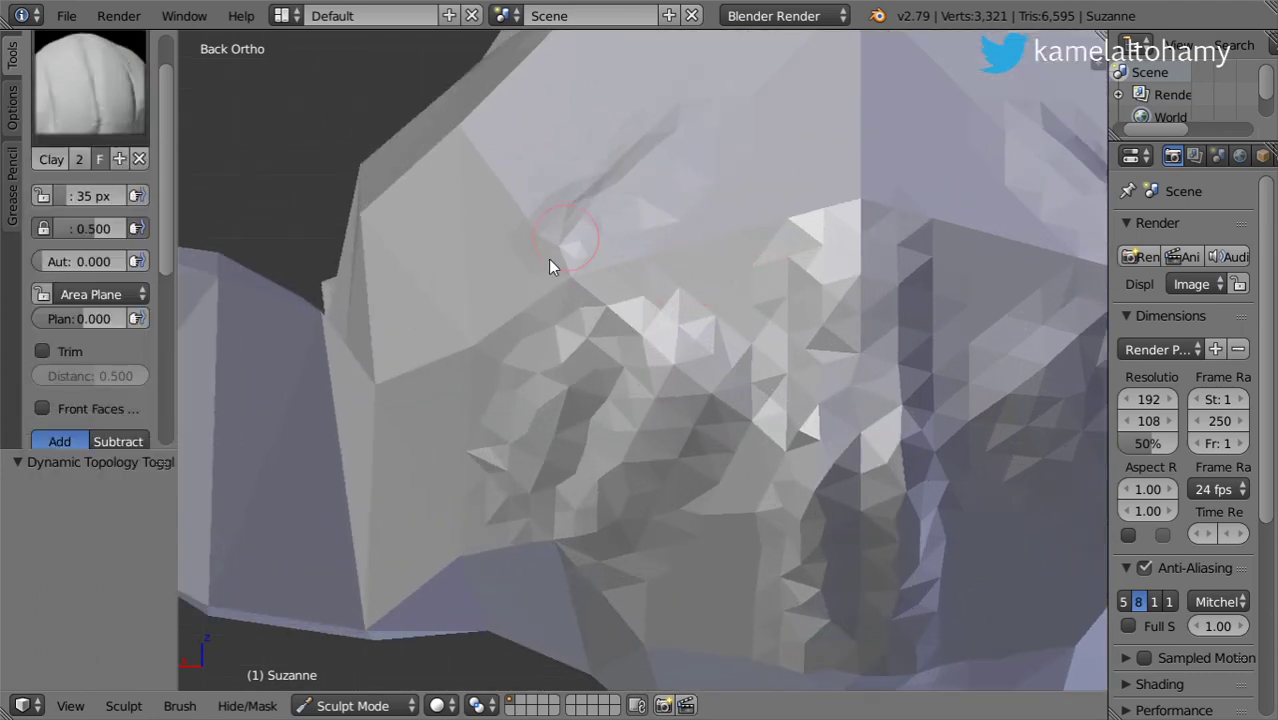
mouse_move(548, 259)
mouse_down()
mouse_move(535, 283)
mouse_move(479, 285)
mouse_move(497, 244)
mouse_up()
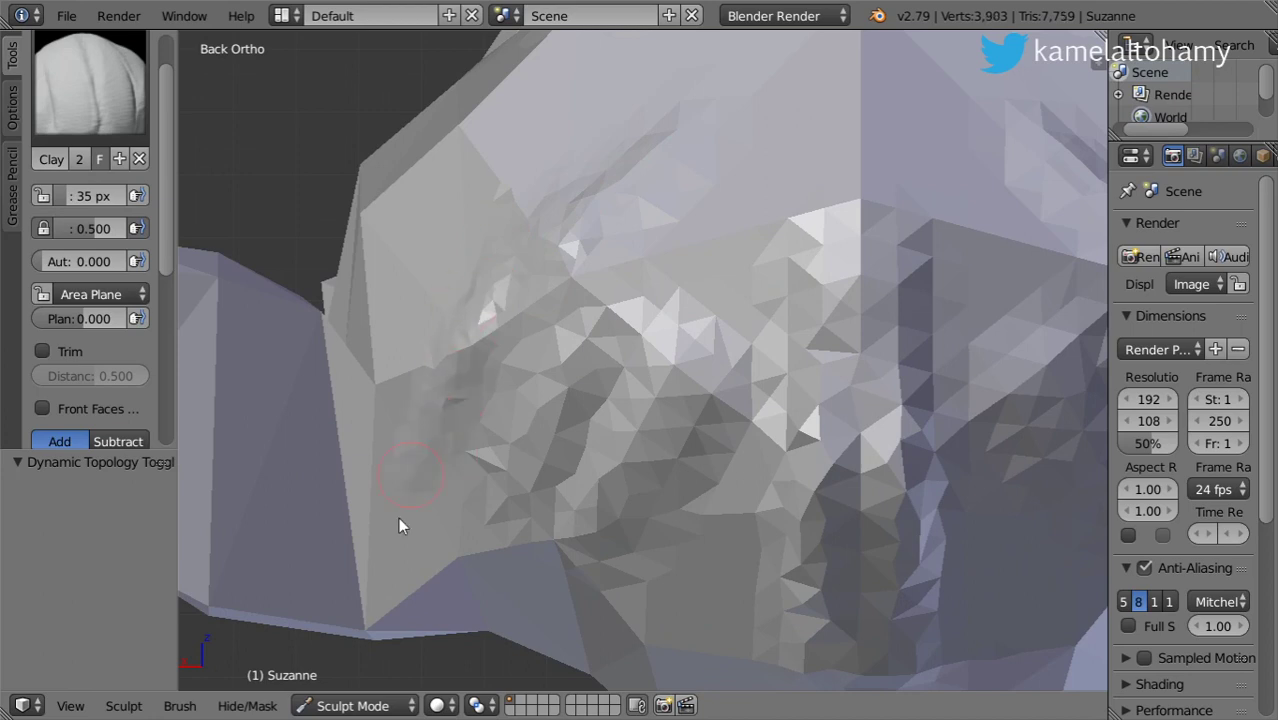
drag(275, 440, 268, 511)
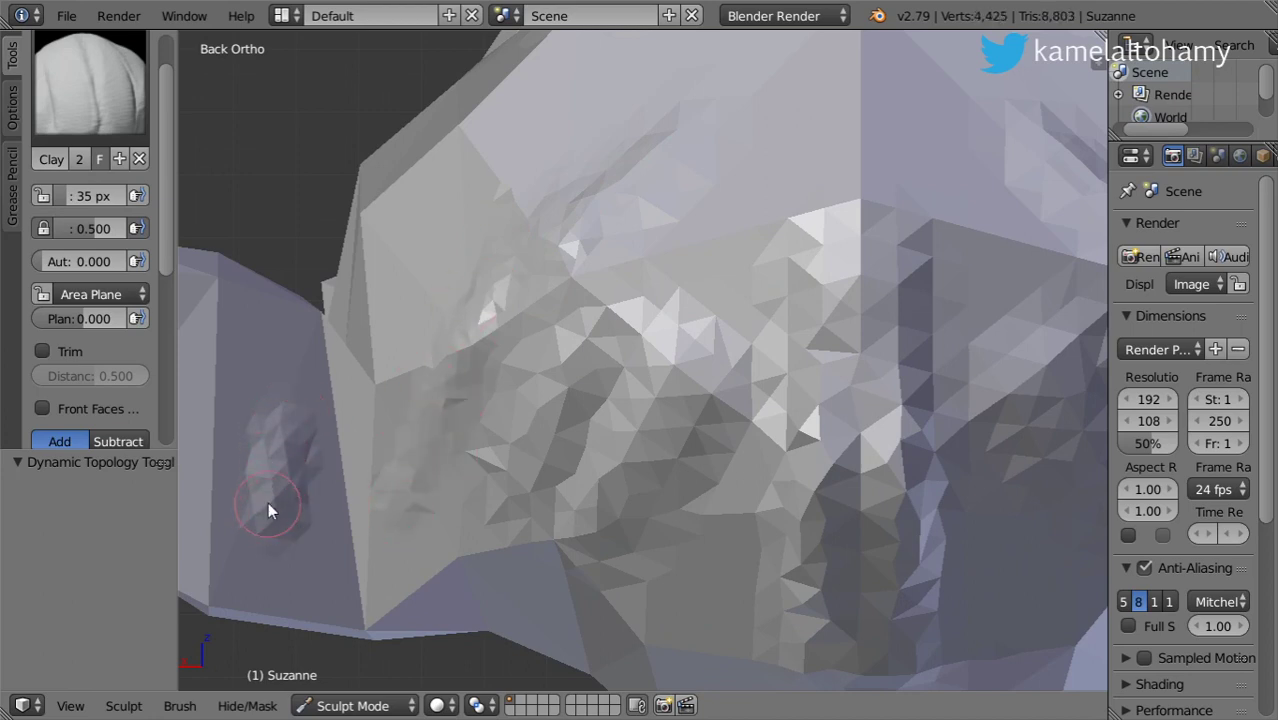
- Reframe the whole head and lay a clay stroke across the chin
scroll(558, 441, down, 5)
shift+middle_drag(801, 563, 717, 350)
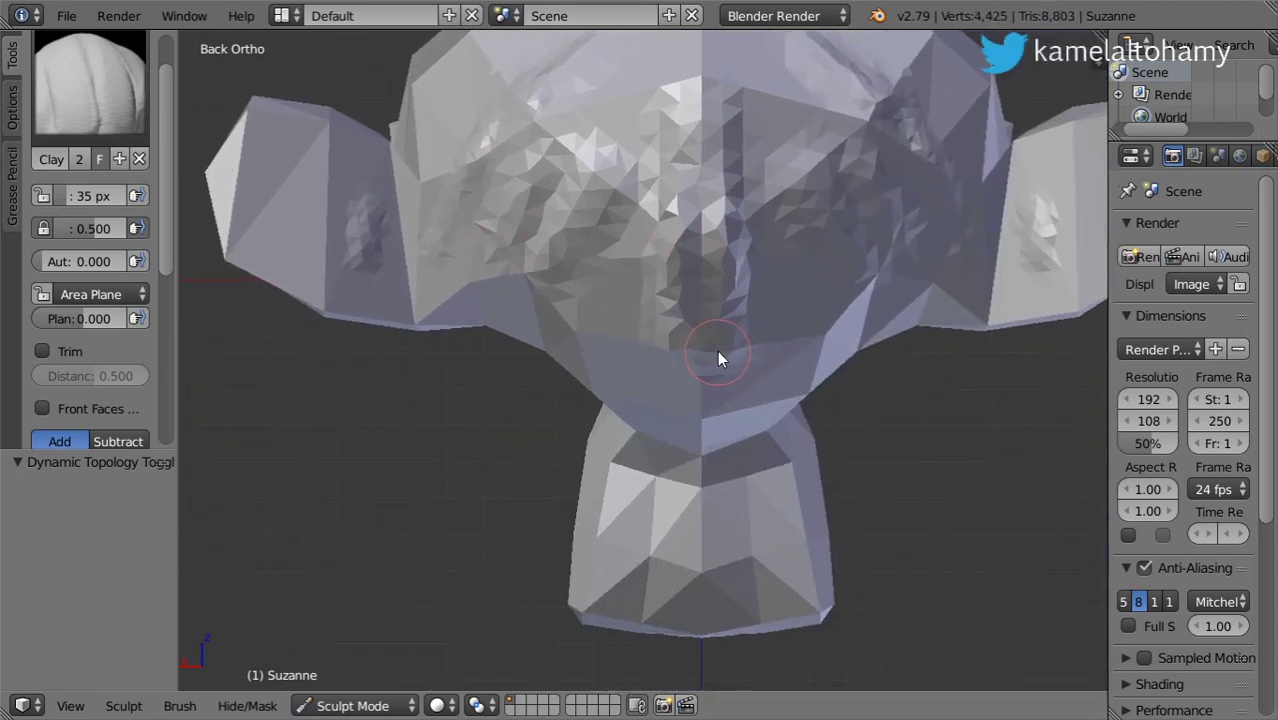
scroll(725, 486, up, 3)
scroll(676, 419, up, 3)
mouse_move(440, 430)
mouse_down()
mouse_move(784, 463)
mouse_move(669, 485)
mouse_move(823, 470)
mouse_move(336, 532)
mouse_move(271, 559)
mouse_move(251, 591)
mouse_move(354, 538)
mouse_move(341, 547)
mouse_up()
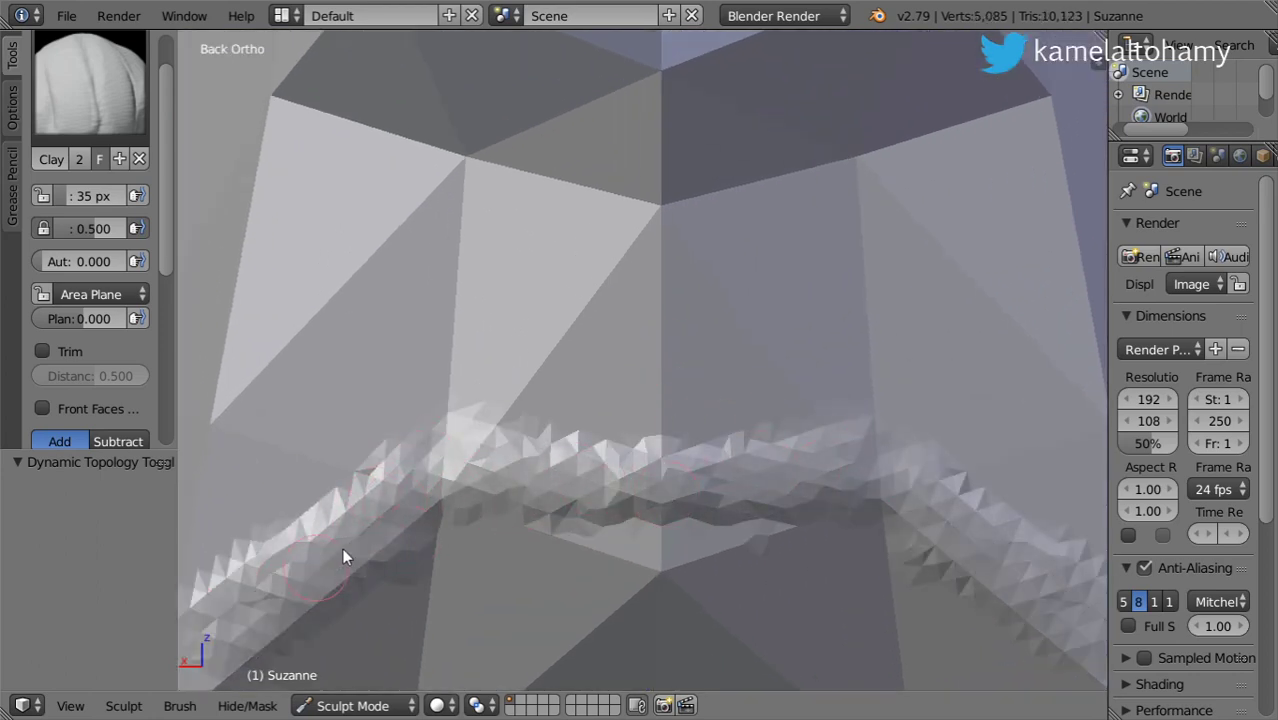
- Undo the bad mouth stroke, re-sculpt the mouth's right side, and undo the last stroke
scroll(400, 505, down, 1)
shift+middle_drag(398, 505, 450, 492)
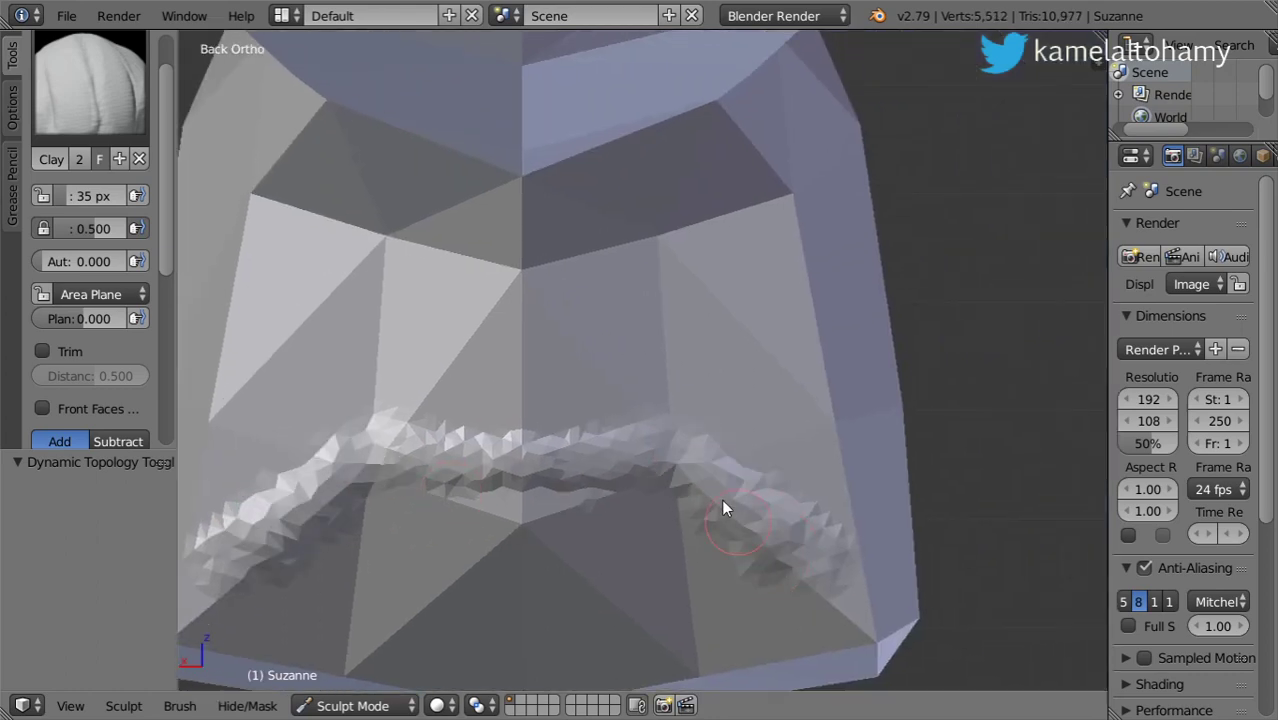
key(ctrl+z)
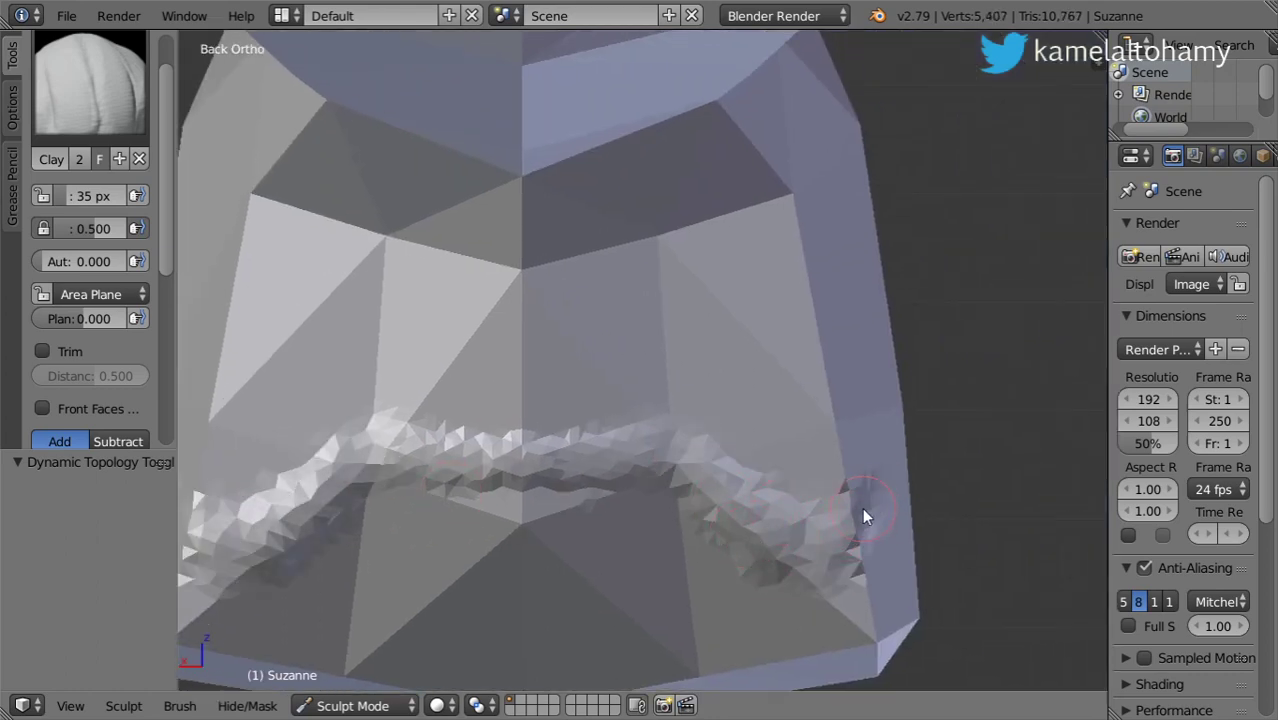
scroll(780, 454, up, 2)
drag(991, 454, 1002, 491)
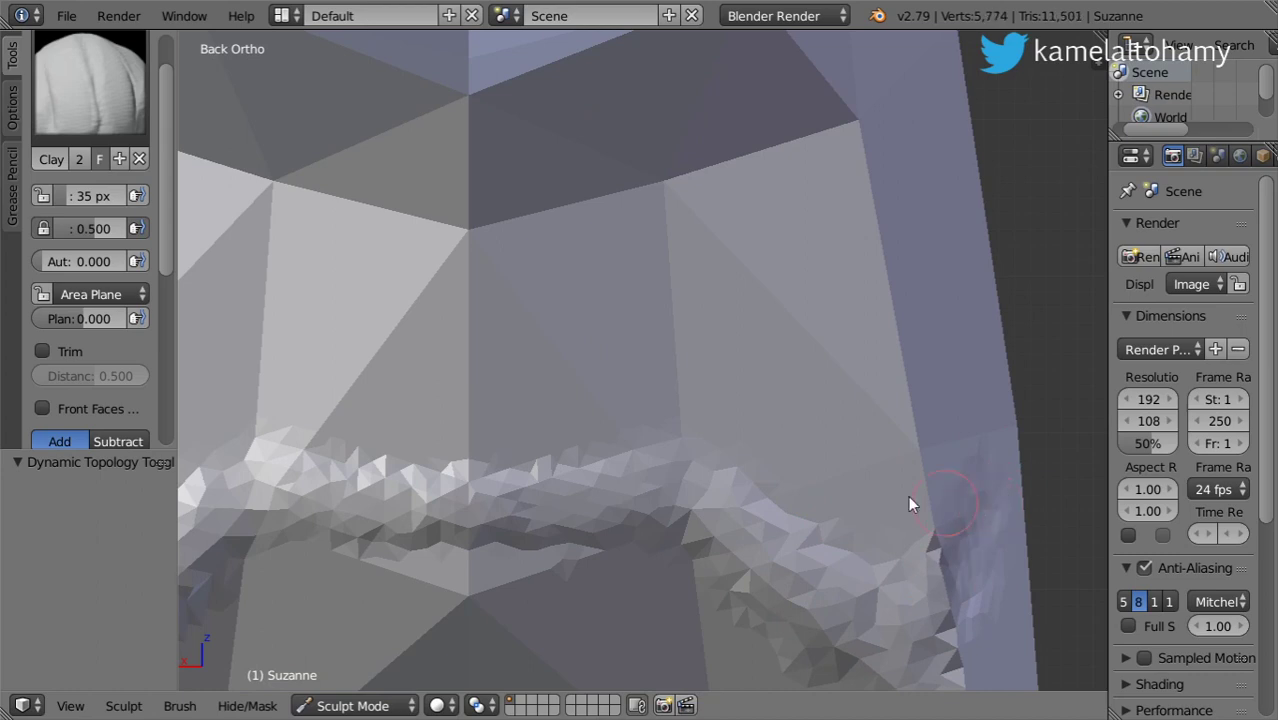
scroll(780, 460, down, 2)
scroll(640, 445, down, 1)
scroll(635, 462, down, 1)
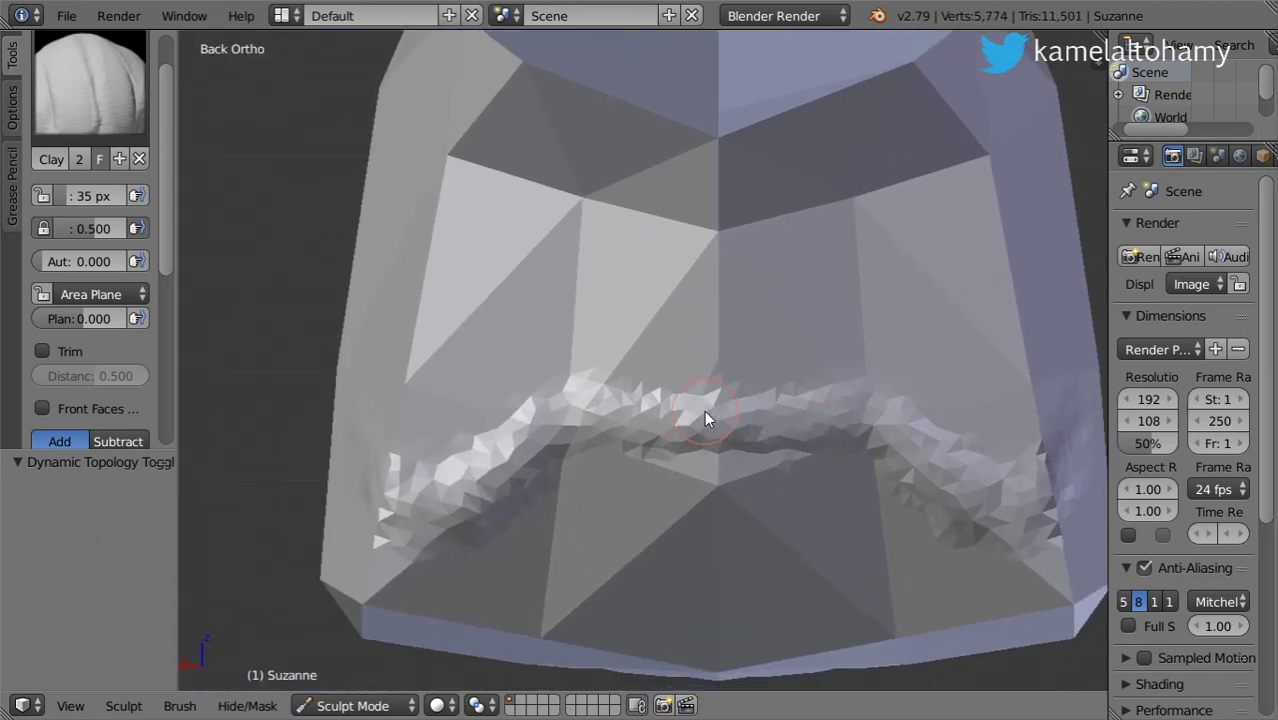
key(ctrl+z)
- Switch to the Grab brush with a 102 px radius
click(134, 115)
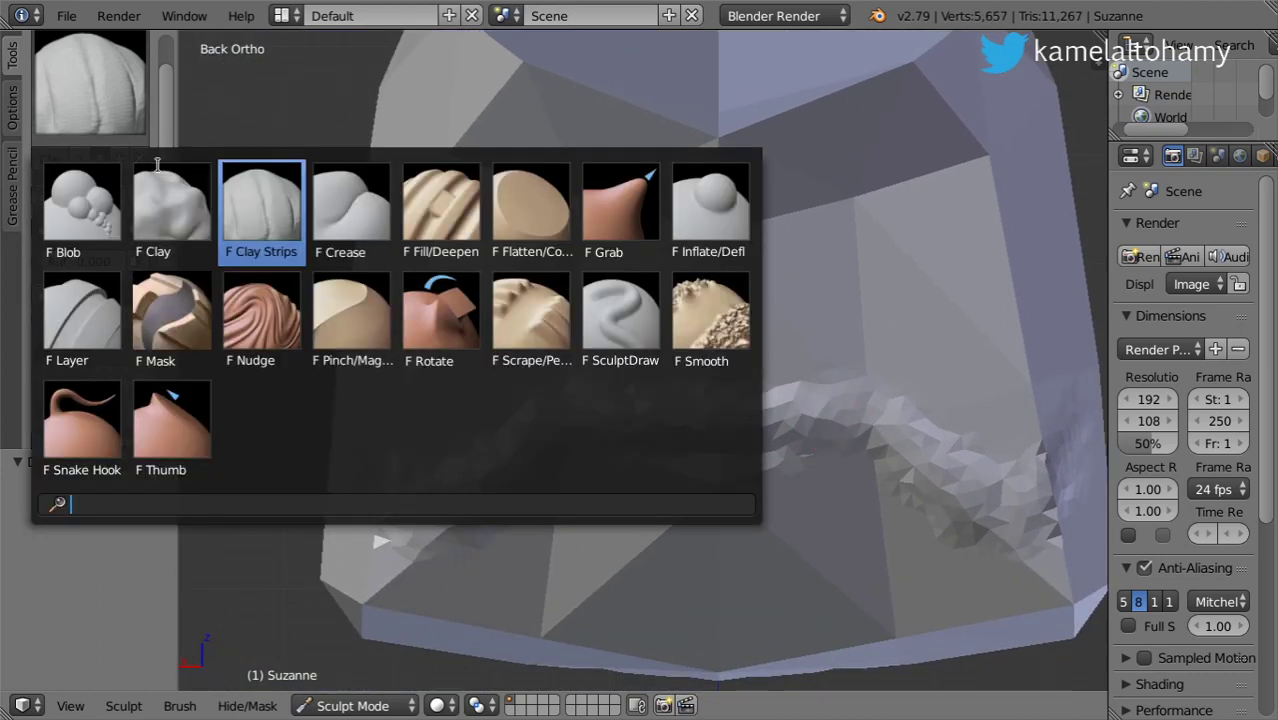
click(616, 233)
scroll(553, 274, down, 2)
scroll(625, 438, down, 2)
key(f)
click(375, 245)
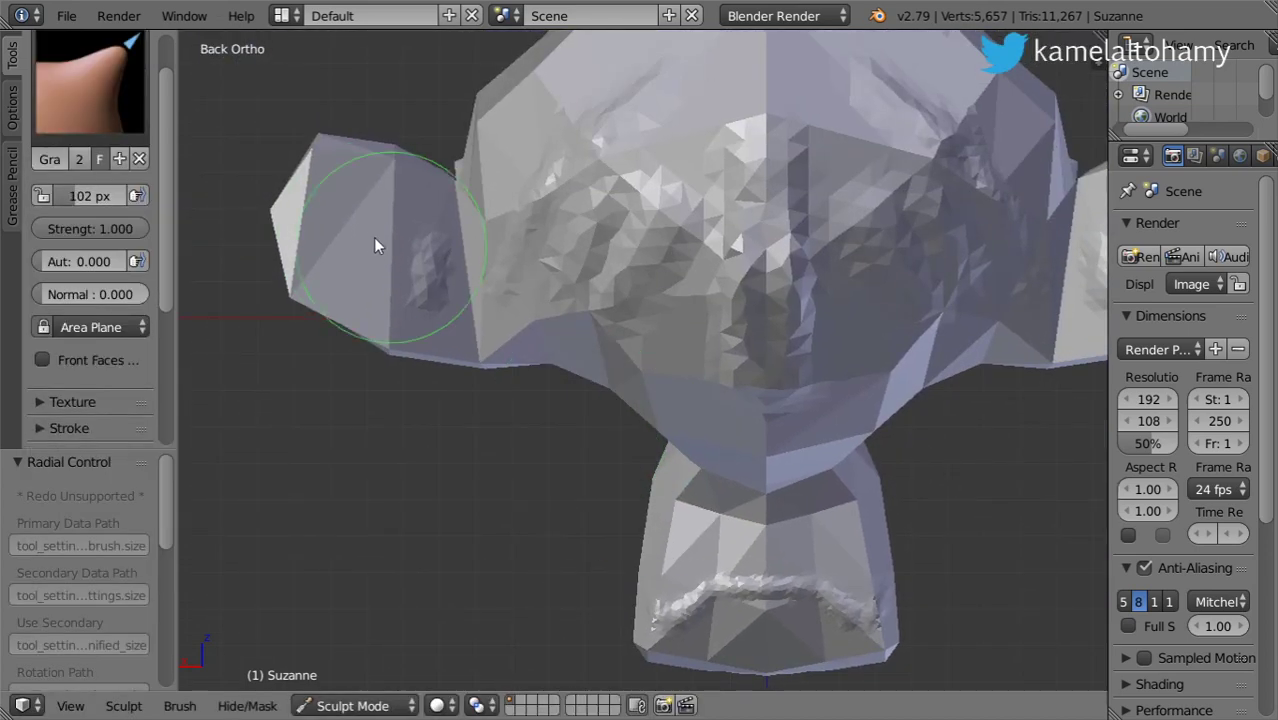
- Pull the ear up and outward, then orbit around to check it
drag(375, 245, 256, 158)
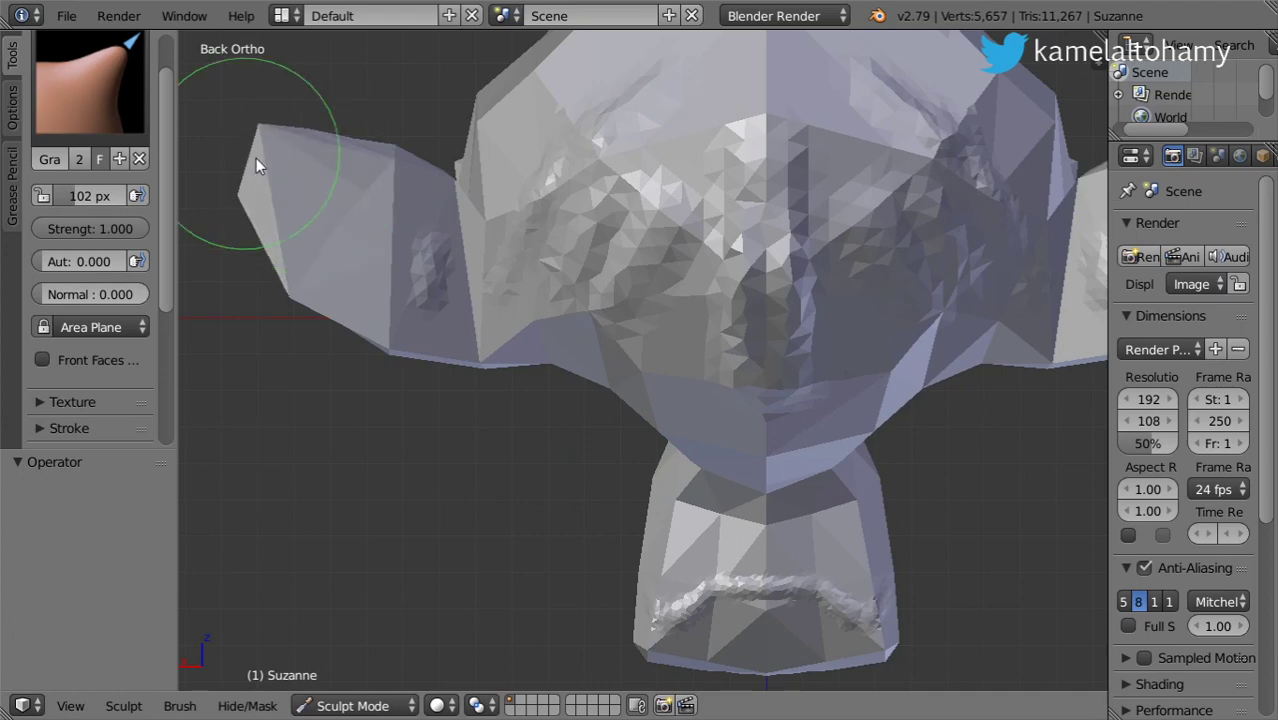
scroll(563, 296, down, 5)
mouse_move(563, 296)
middle_down()
mouse_move(649, 325)
mouse_move(565, 260)
mouse_move(700, 228)
mouse_move(688, 237)
middle_up()
scroll(652, 265, up, 3)
scroll(667, 439, up, 2)
scroll(668, 398, up, 2)
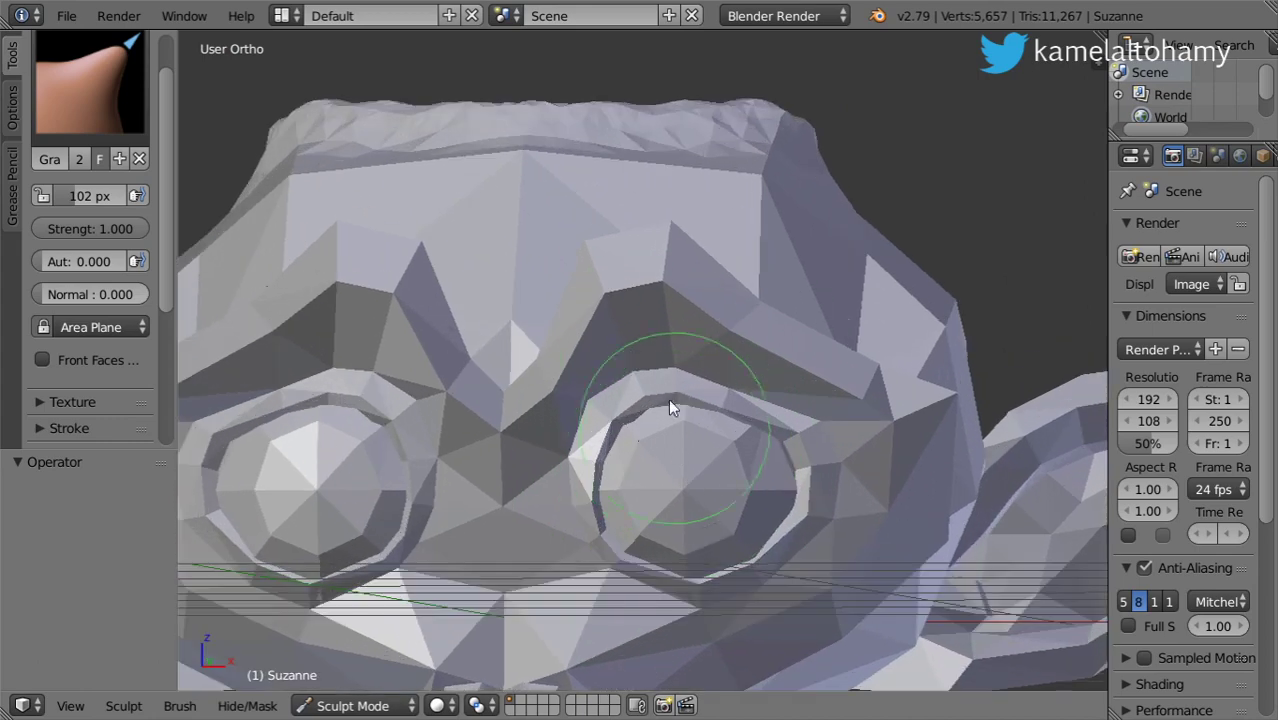
- Switch to Clay Strips and lay clay strips over the top of the head
click(140, 98)
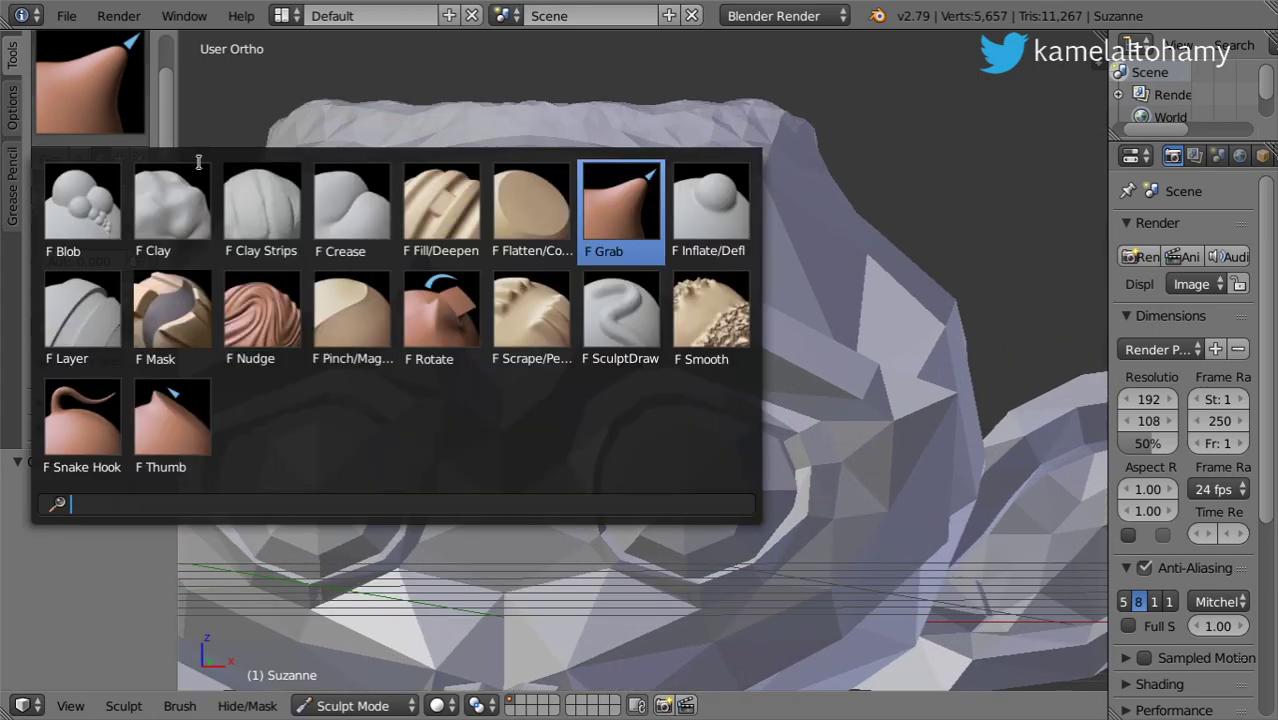
click(262, 205)
mouse_move(593, 253)
middle_down()
mouse_move(660, 434)
mouse_move(699, 339)
middle_up()
mouse_move(699, 339)
mouse_down()
mouse_move(578, 404)
mouse_move(655, 395)
mouse_move(673, 357)
mouse_move(779, 342)
mouse_move(756, 365)
mouse_move(835, 320)
mouse_move(799, 294)
mouse_move(727, 379)
mouse_move(565, 420)
mouse_move(705, 399)
mouse_up()
scroll(719, 379, down, 5)
middle_drag(697, 313, 818, 277)
scroll(600, 372, up, 3)
- Build up more clay detail on the head from another angle
mouse_move(575, 417)
middle_down()
mouse_move(662, 240)
mouse_move(653, 311)
middle_up()
mouse_move(653, 311)
mouse_down()
mouse_move(621, 385)
mouse_move(750, 383)
mouse_up()
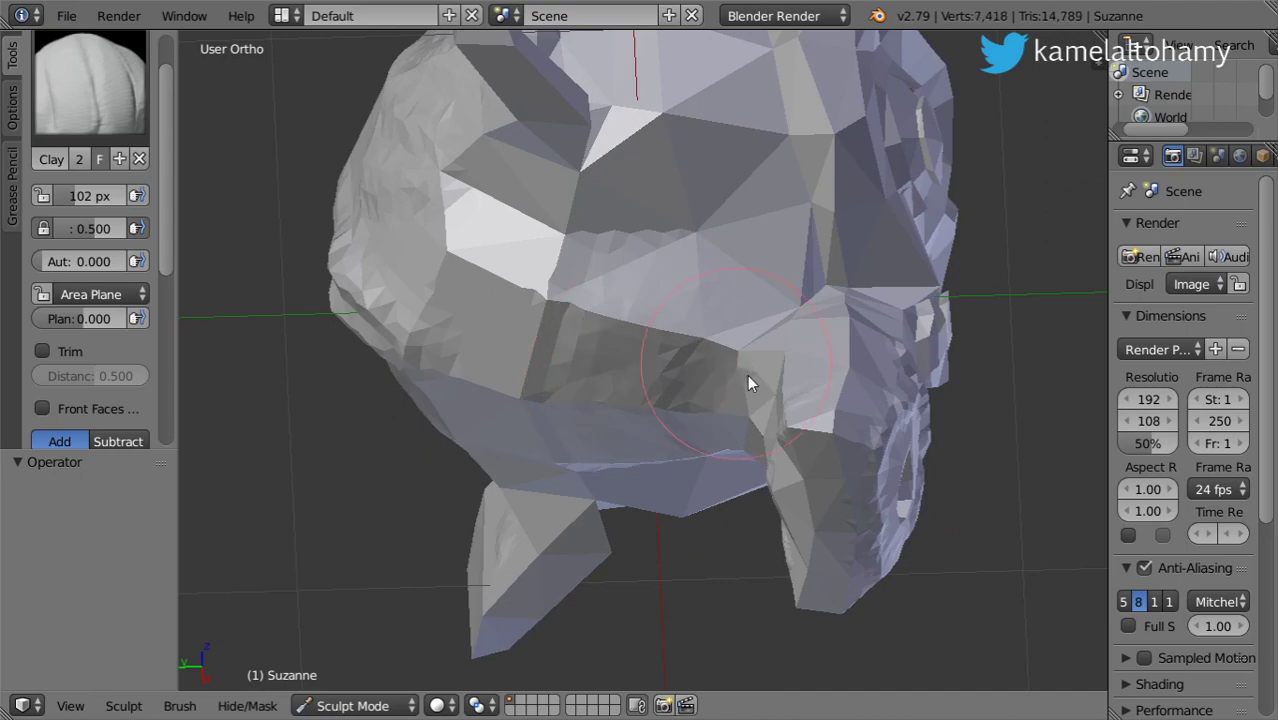
mouse_move(749, 383)
middle_down()
mouse_move(759, 479)
mouse_move(702, 408)
mouse_move(747, 252)
mouse_move(750, 351)
mouse_move(693, 536)
middle_up()
scroll(702, 408, up, 2)
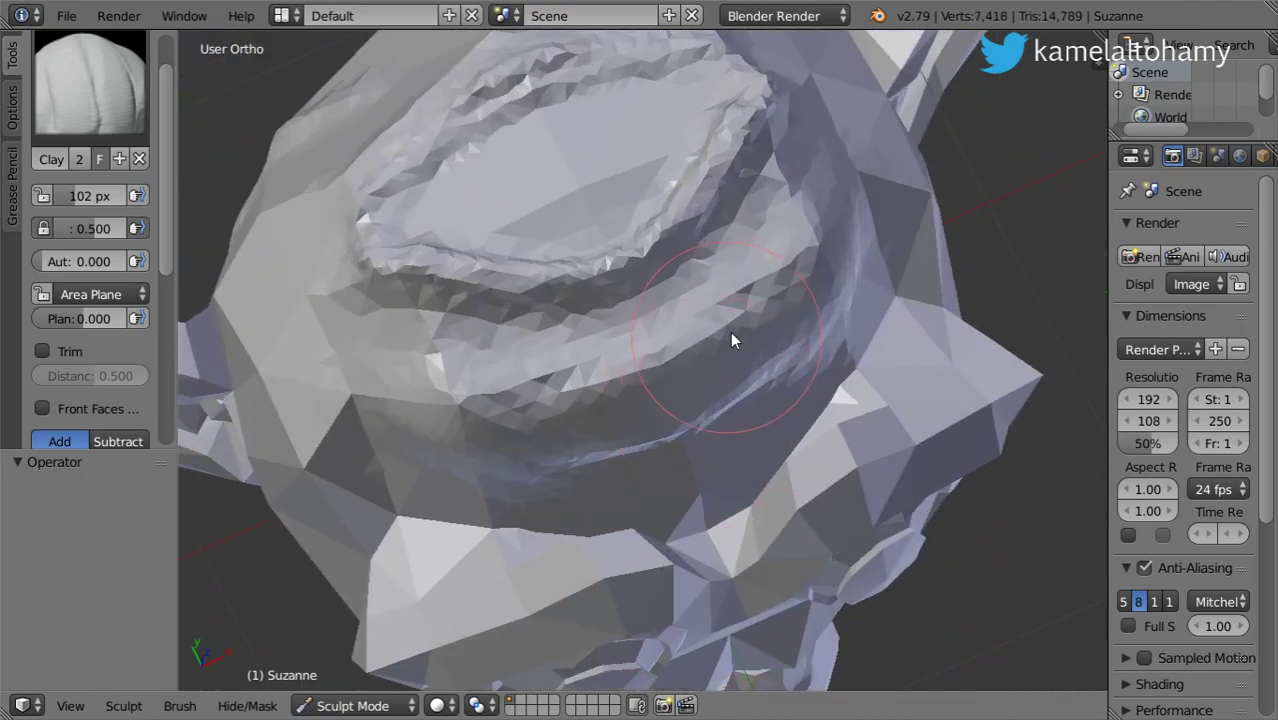
scroll(730, 341, down, 2)
- Rework the surface around and inside the eye socket with clay strips
drag(770, 309, 767, 327)
middle_drag(767, 319, 697, 453)
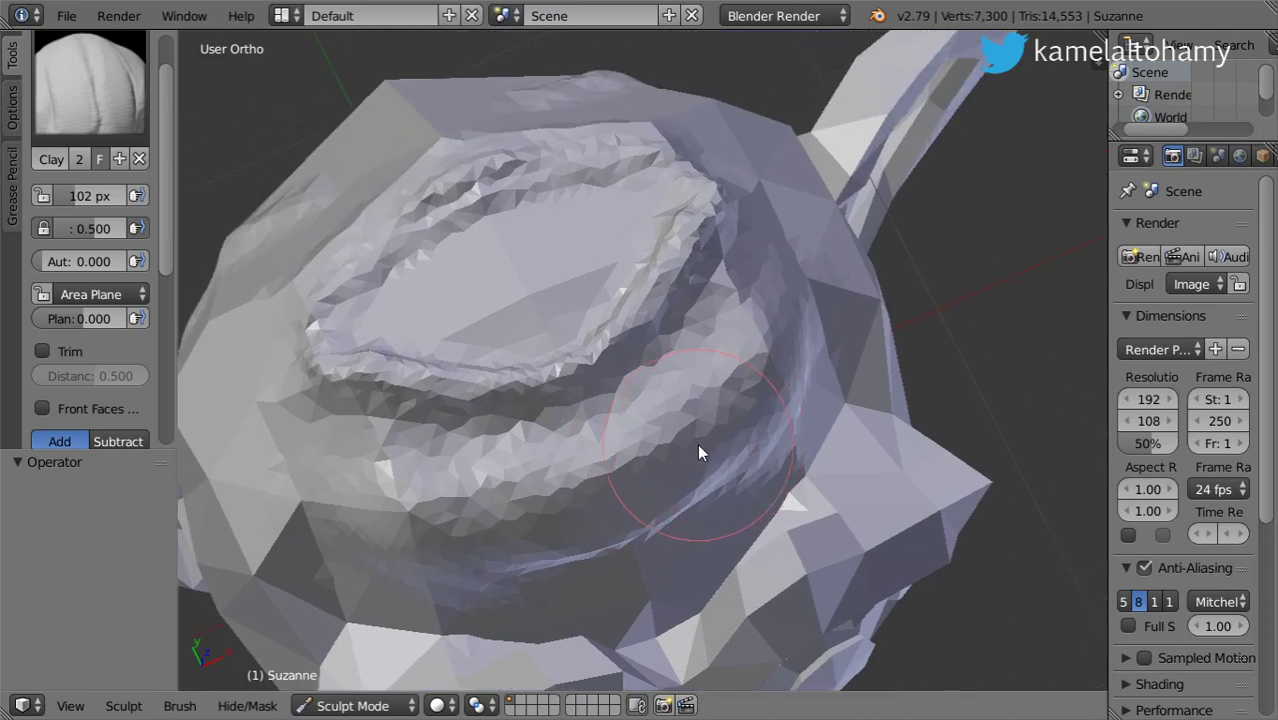
scroll(697, 453, up, 3)
scroll(696, 441, up, 2)
mouse_move(644, 255)
mouse_down()
mouse_move(599, 148)
mouse_move(547, 250)
mouse_move(539, 354)
mouse_up()
- Add more clay detail and a raised ridge across the head surface
scroll(545, 390, down, 5)
mouse_move(551, 417)
middle_down()
mouse_move(765, 297)
mouse_move(984, 243)
mouse_move(819, 291)
middle_up()
scroll(819, 291, up, 5)
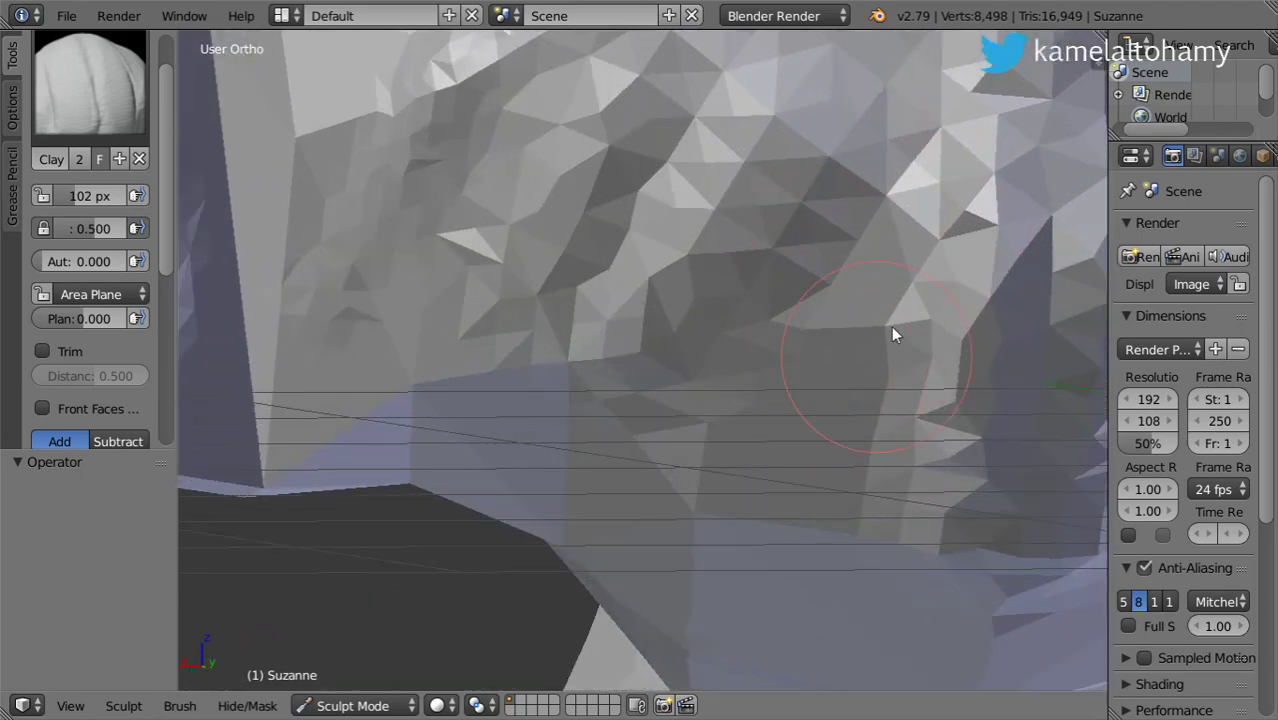
mouse_move(893, 333)
mouse_down()
mouse_move(873, 503)
mouse_move(899, 425)
mouse_move(857, 543)
mouse_move(866, 448)
mouse_up()
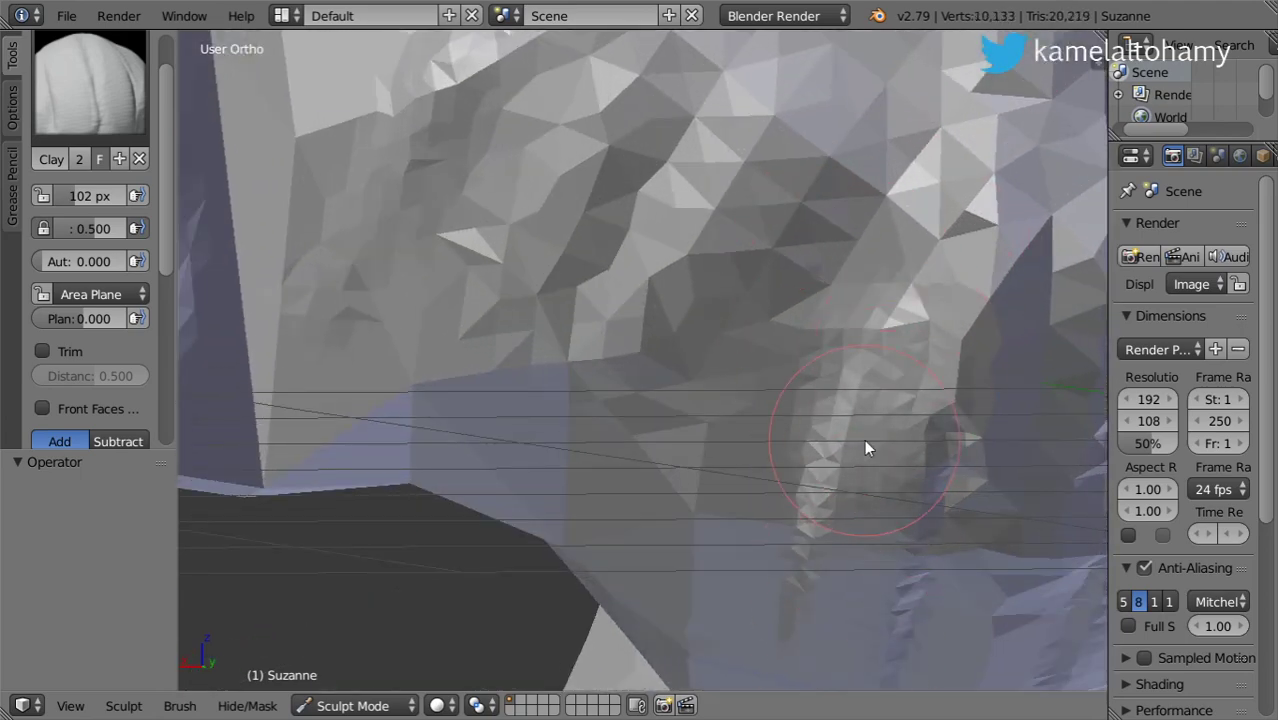
scroll(864, 439, down, 5)
mouse_move(700, 378)
middle_down()
mouse_move(889, 299)
mouse_move(750, 507)
mouse_move(523, 474)
mouse_move(1068, 384)
mouse_move(993, 428)
mouse_move(822, 416)
middle_up()
scroll(802, 399, up, 5)
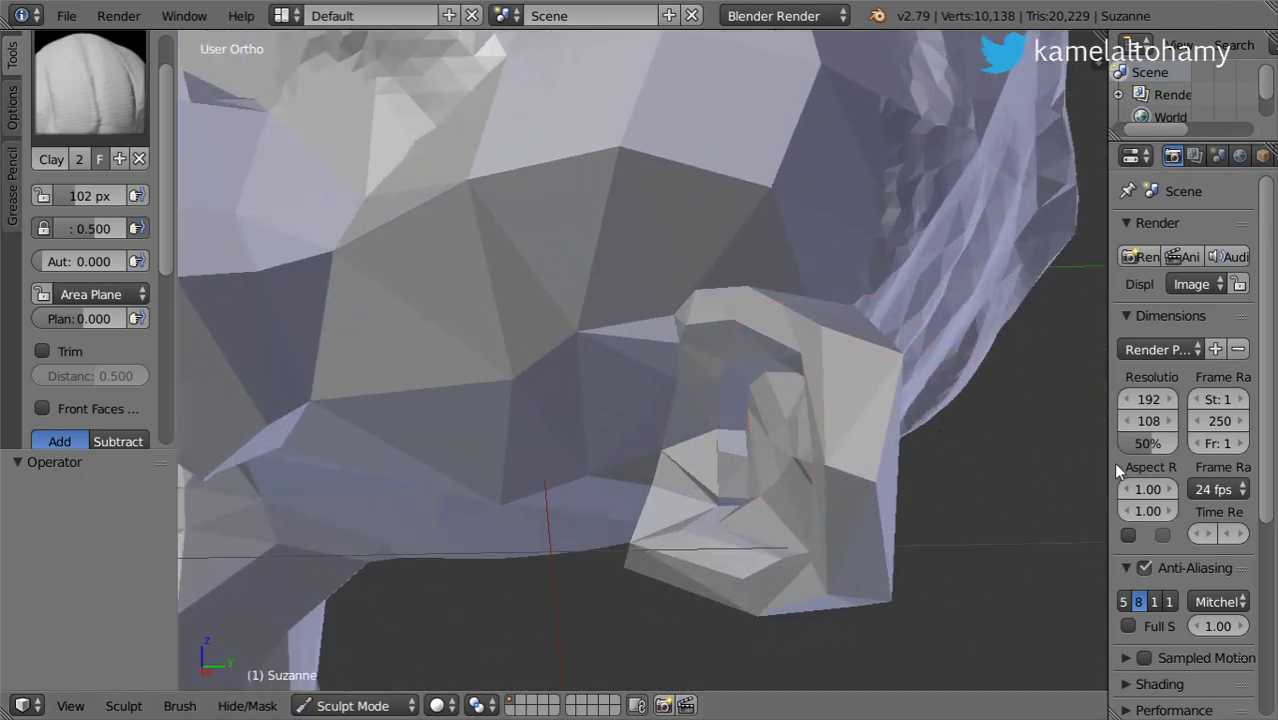
drag(1113, 462, 953, 446)
- Add a Subdivision Surface modifier at View level 2 and return to Object Mode
click(1150, 156)
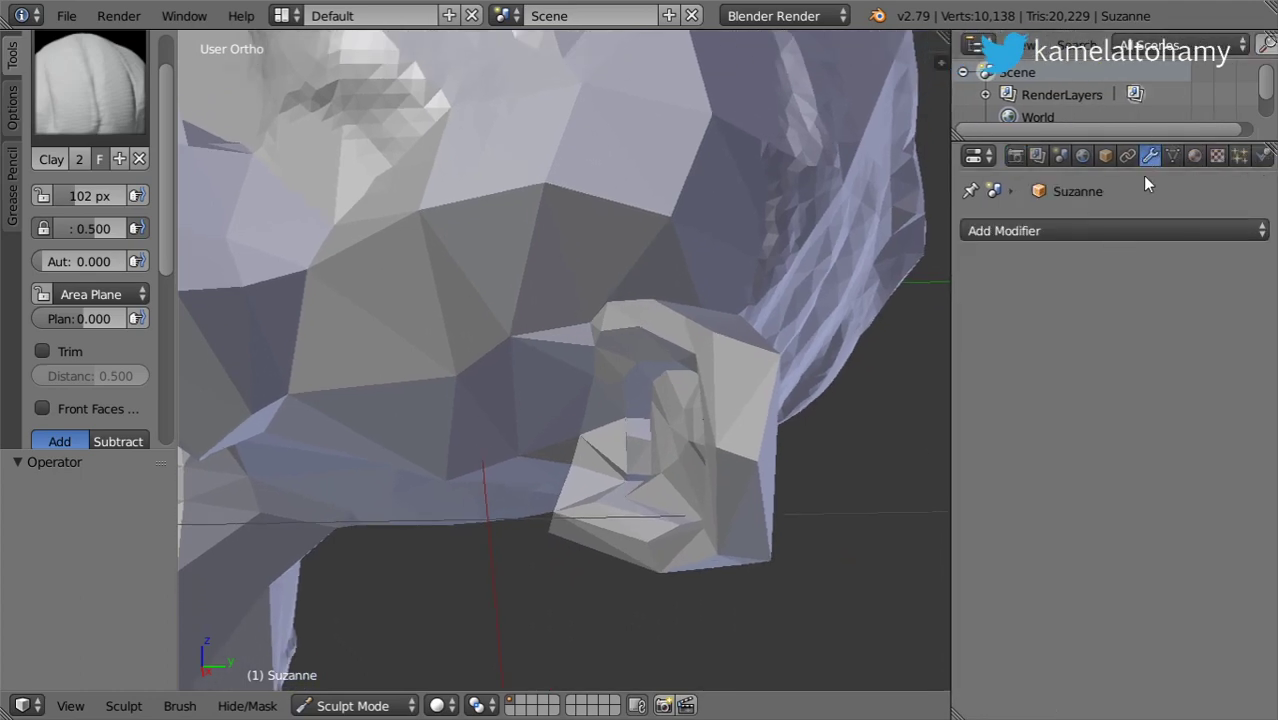
click(1090, 231)
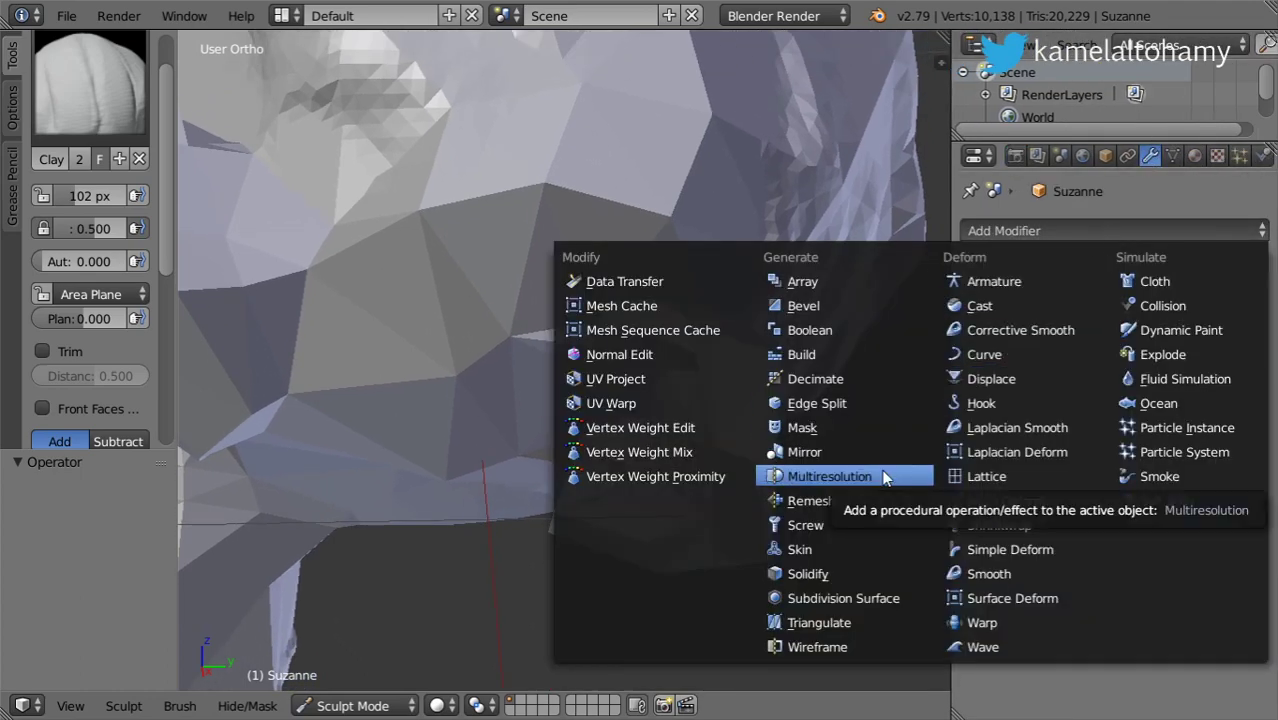
click(868, 604)
click(1099, 374)
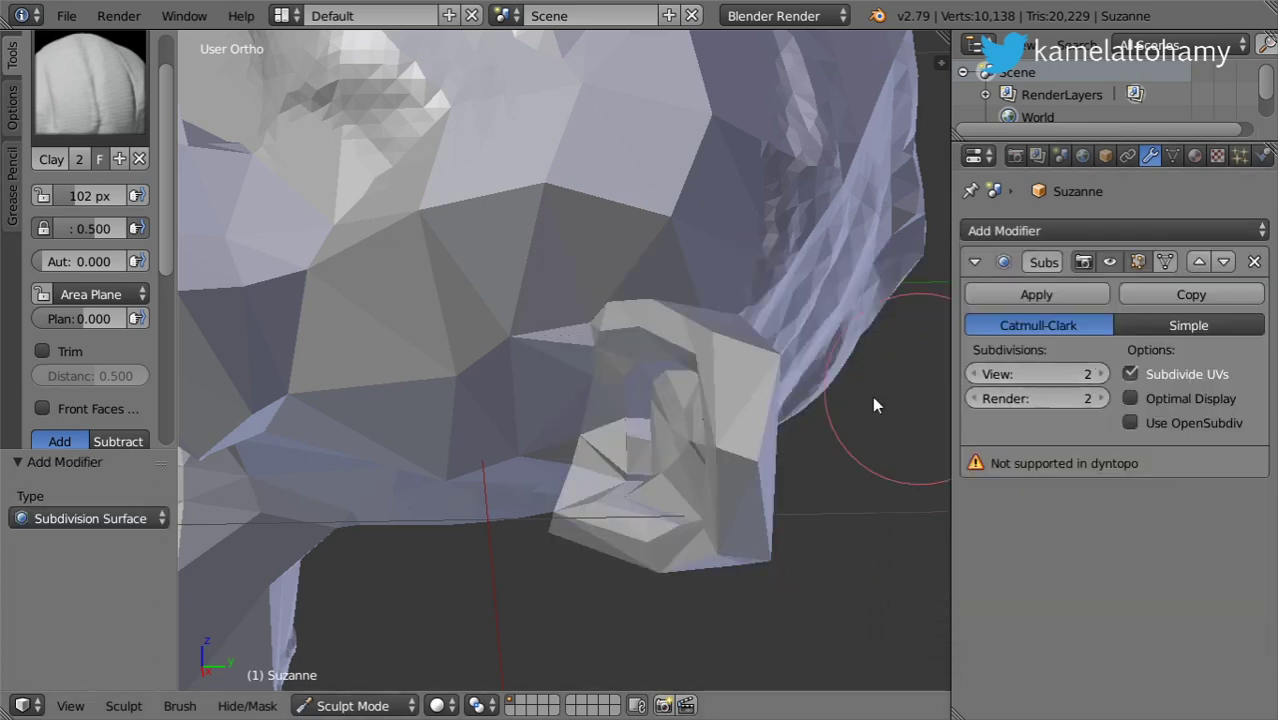
click(352, 705)
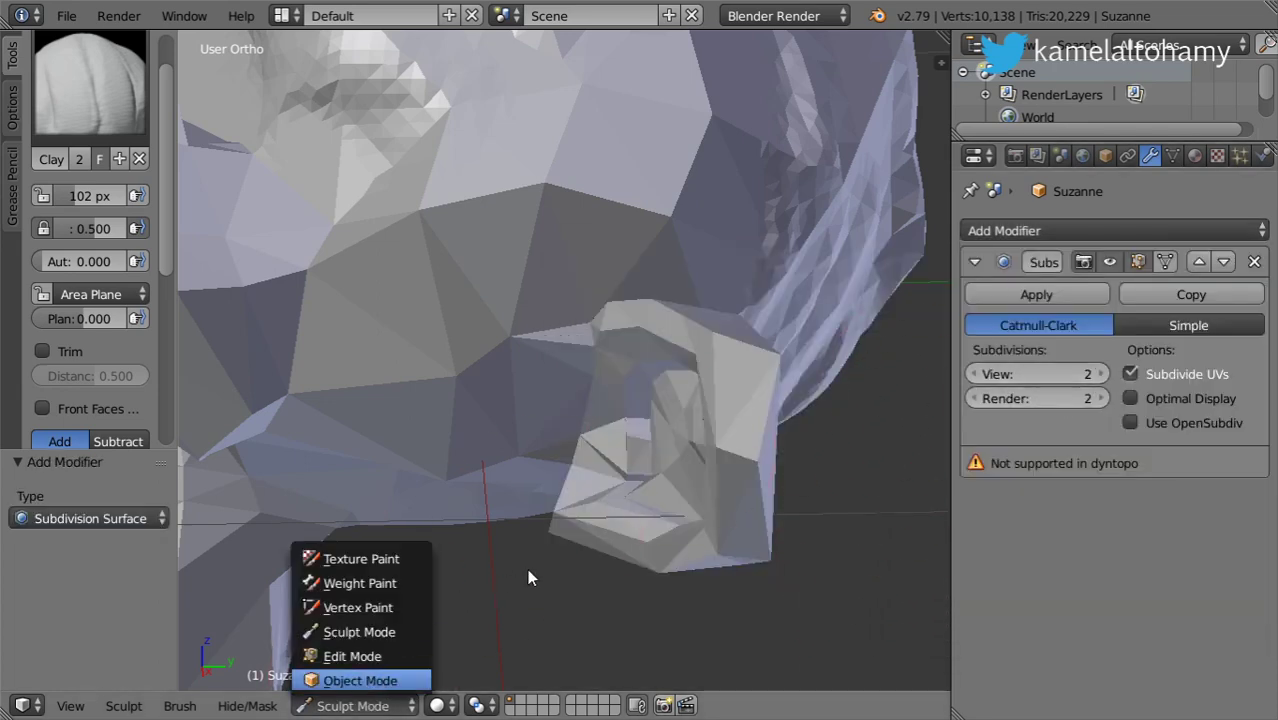
key(Return)
- Inspect the smoothed head and apply the level-2 subdivision to the mesh
middle_drag(754, 422, 738, 377)
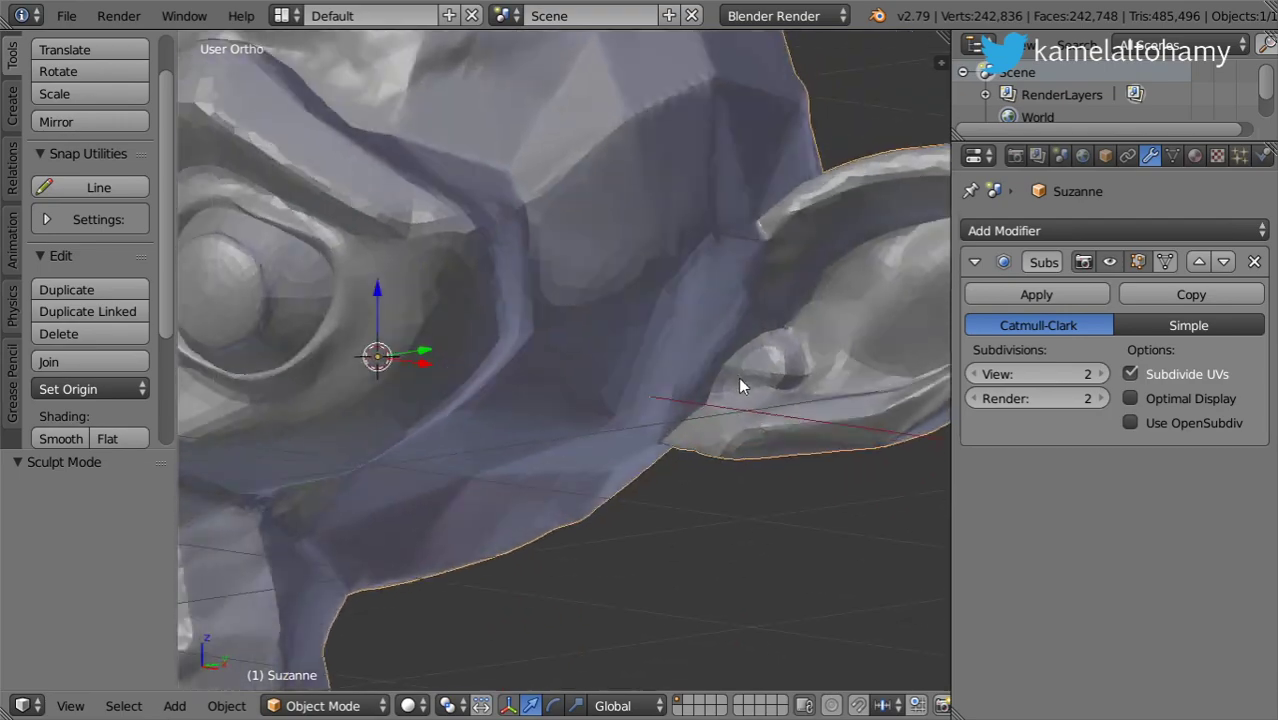
scroll(738, 377, down, 2)
scroll(619, 392, down, 4)
mouse_move(619, 392)
middle_down()
mouse_move(764, 335)
mouse_move(779, 347)
middle_up()
mouse_move(663, 361)
middle_down()
mouse_move(752, 459)
mouse_move(850, 479)
mouse_move(941, 433)
mouse_move(306, 352)
mouse_move(342, 342)
mouse_move(377, 392)
middle_up()
click(1029, 302)
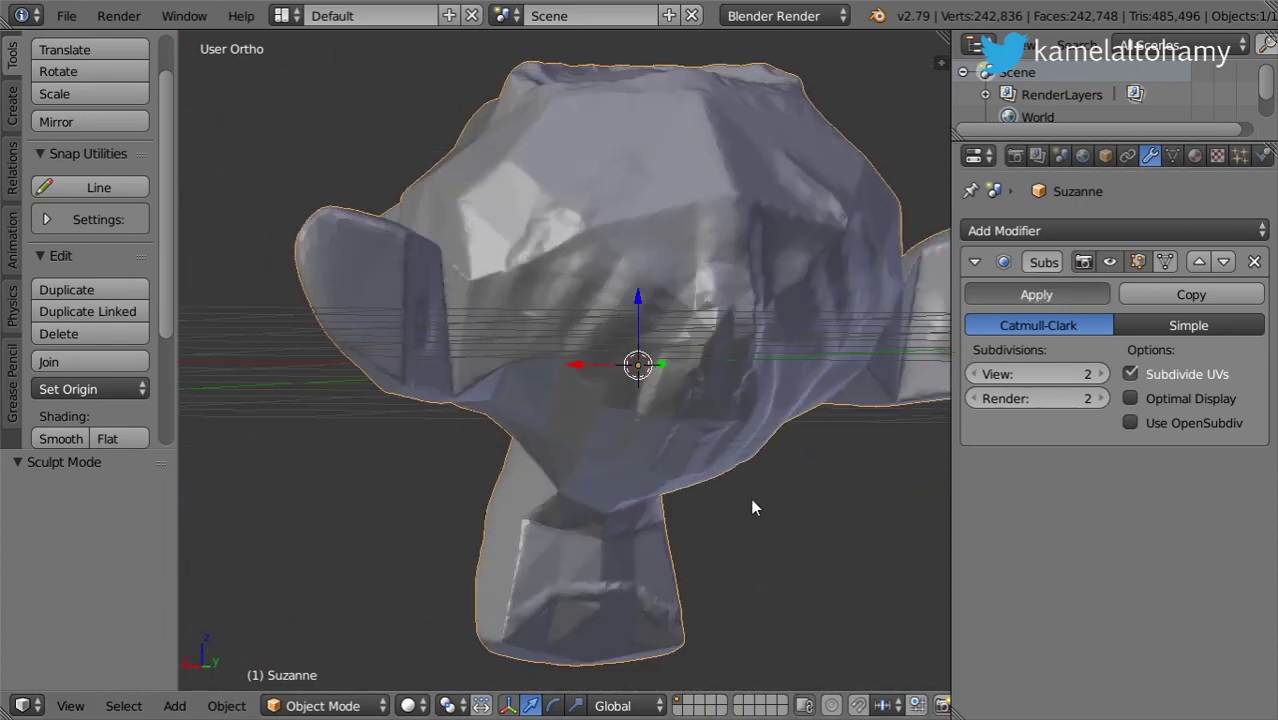
scroll(679, 507, down, 3)
mouse_move(679, 503)
middle_down()
mouse_move(767, 436)
mouse_move(672, 441)
middle_up()
scroll(577, 418, up, 3)
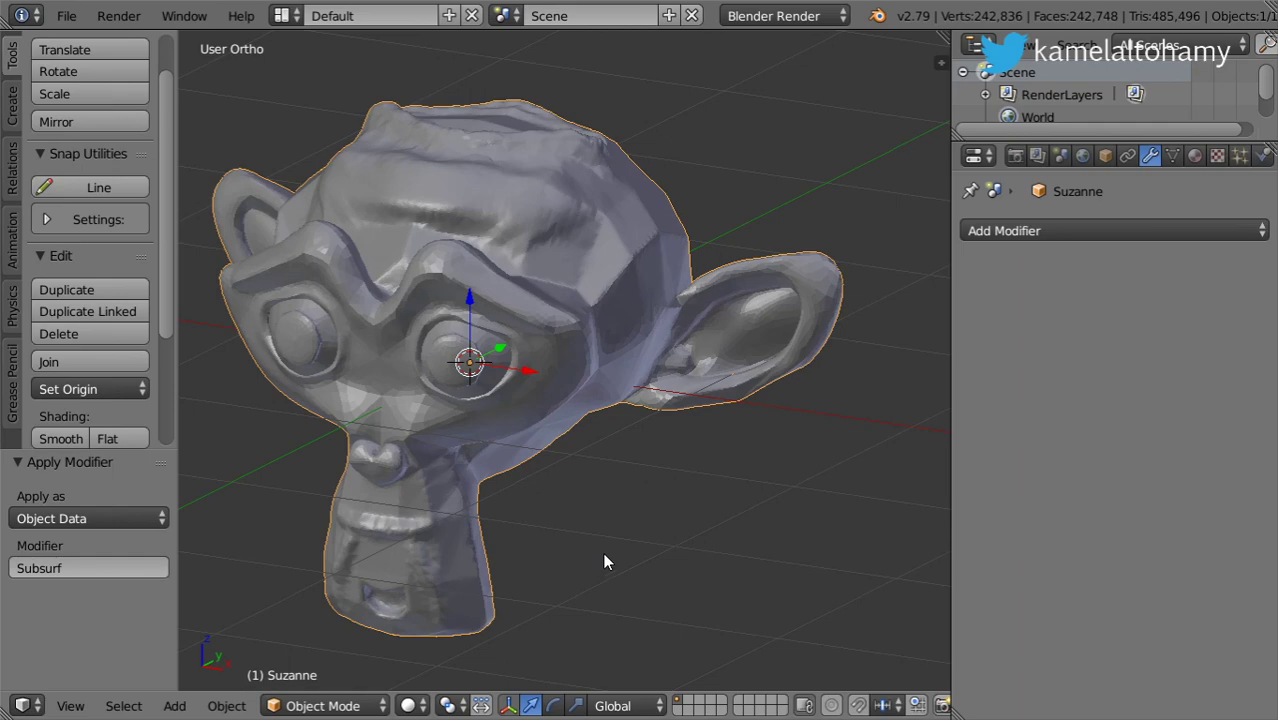
- Duplicate Suzanne in place and move the copy to layer 2
key(shift+d)
right_click(686, 405)
key(m)
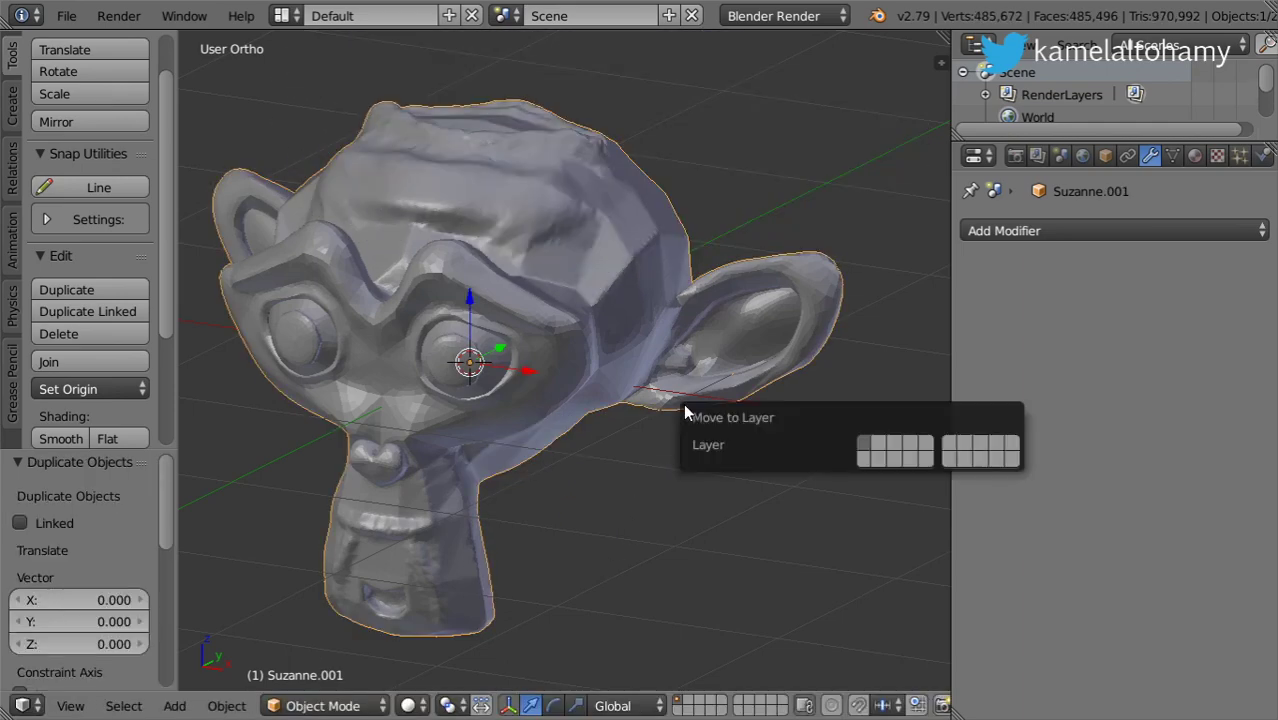
key(2)
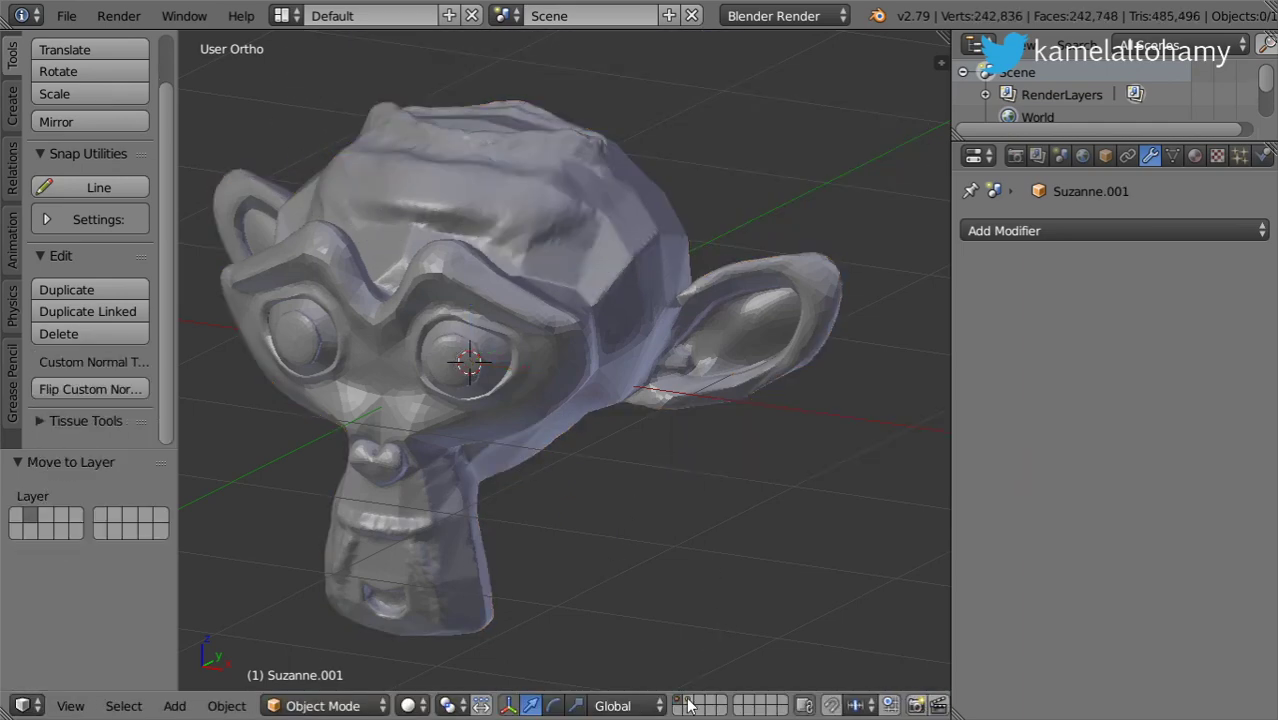
- Rename the duplicate to 'HighRes-Model'
key(t)
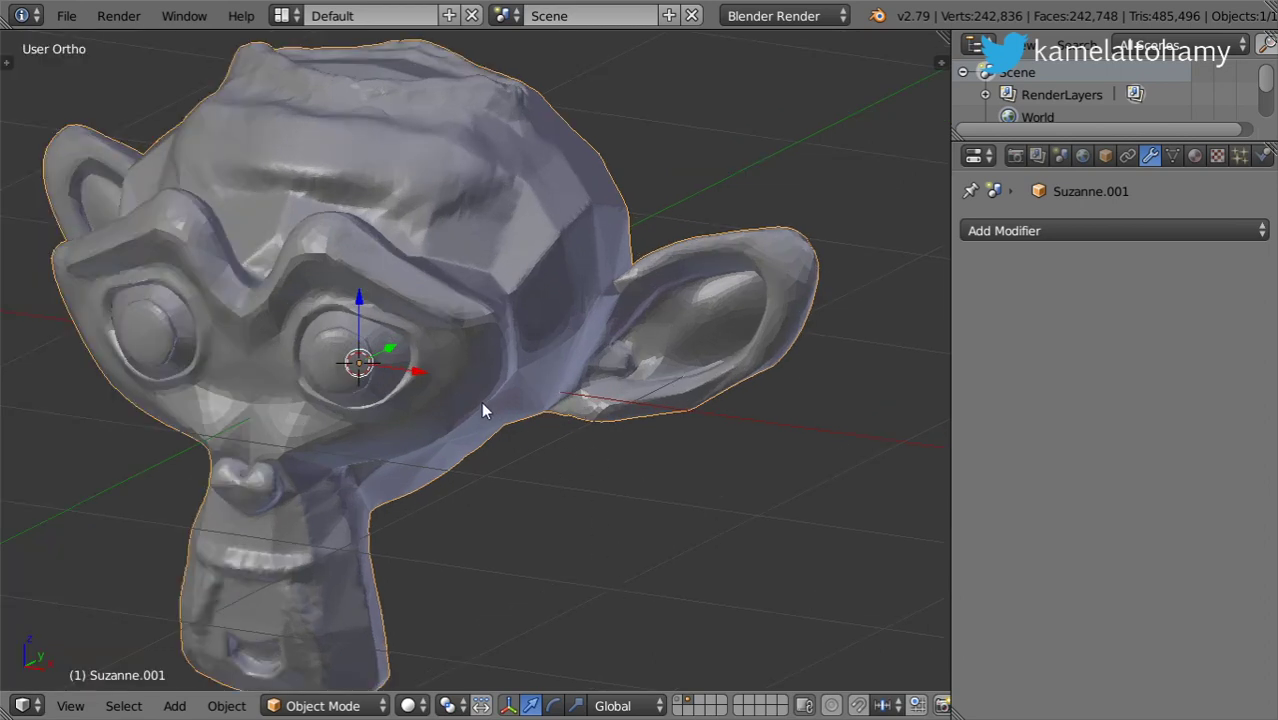
click(1105, 155)
click(1087, 230)
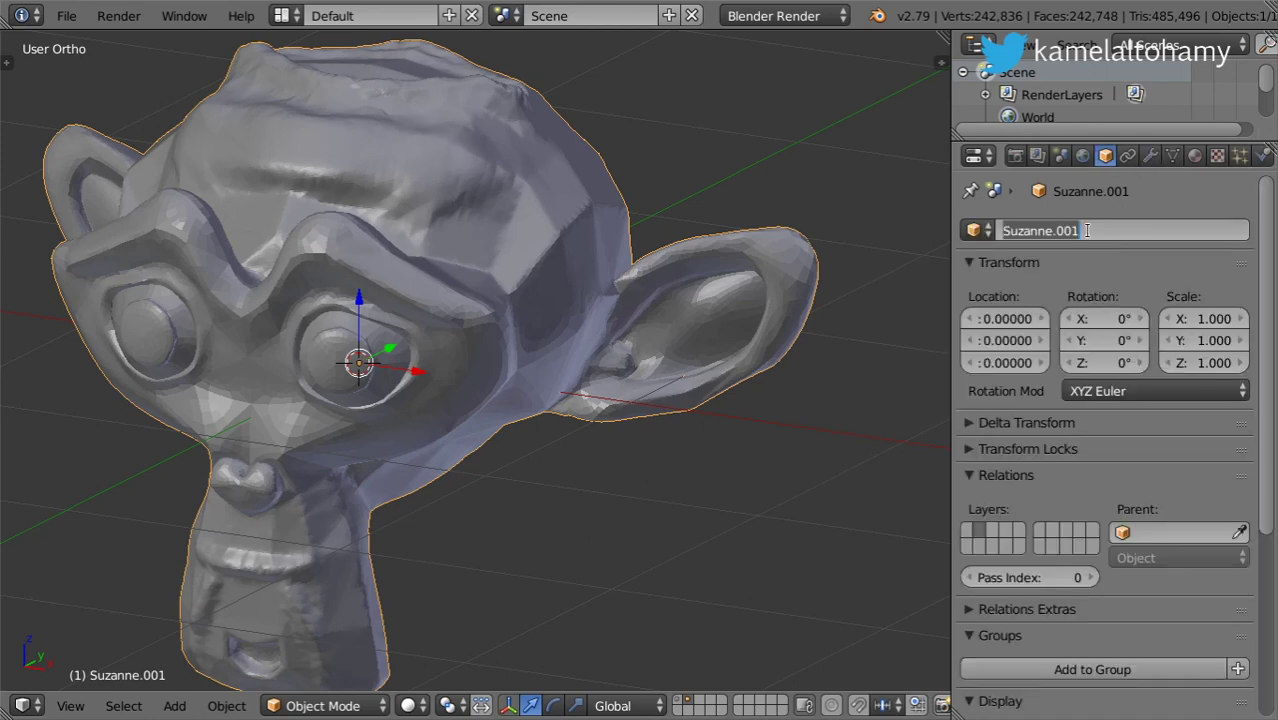
text(High)
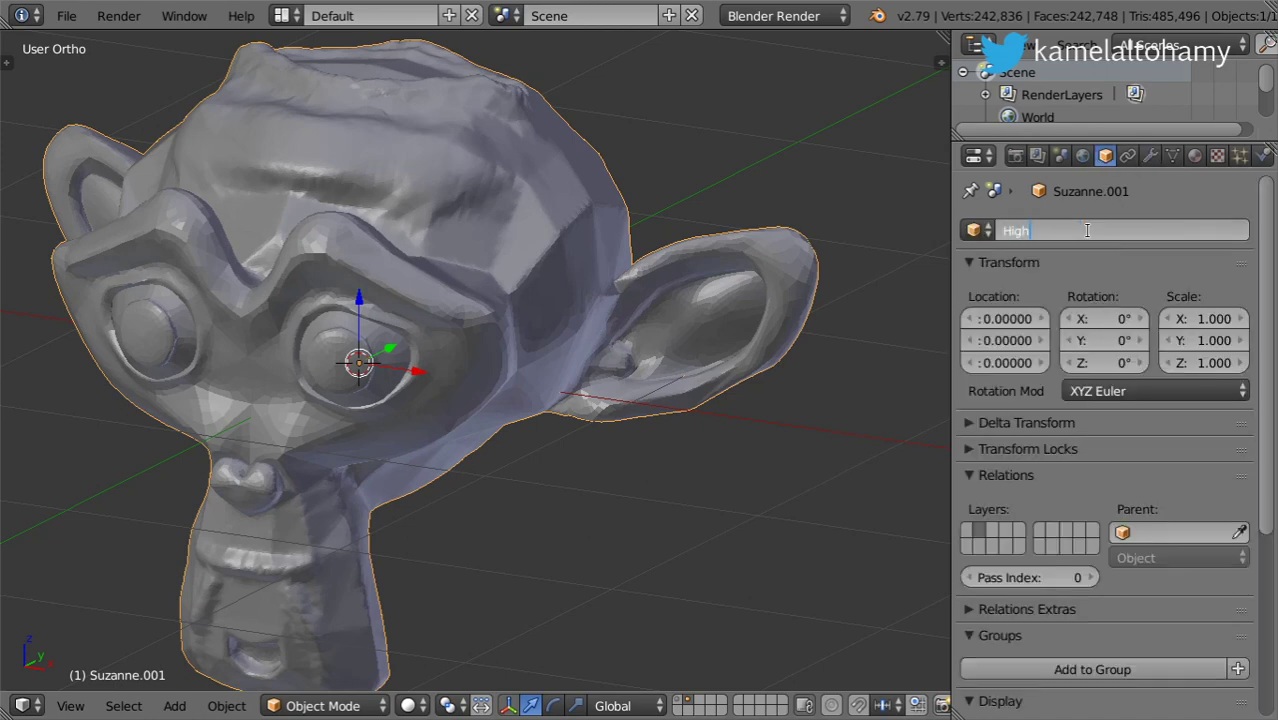
text(Res)
text(-)
text(Model)
key(Return)
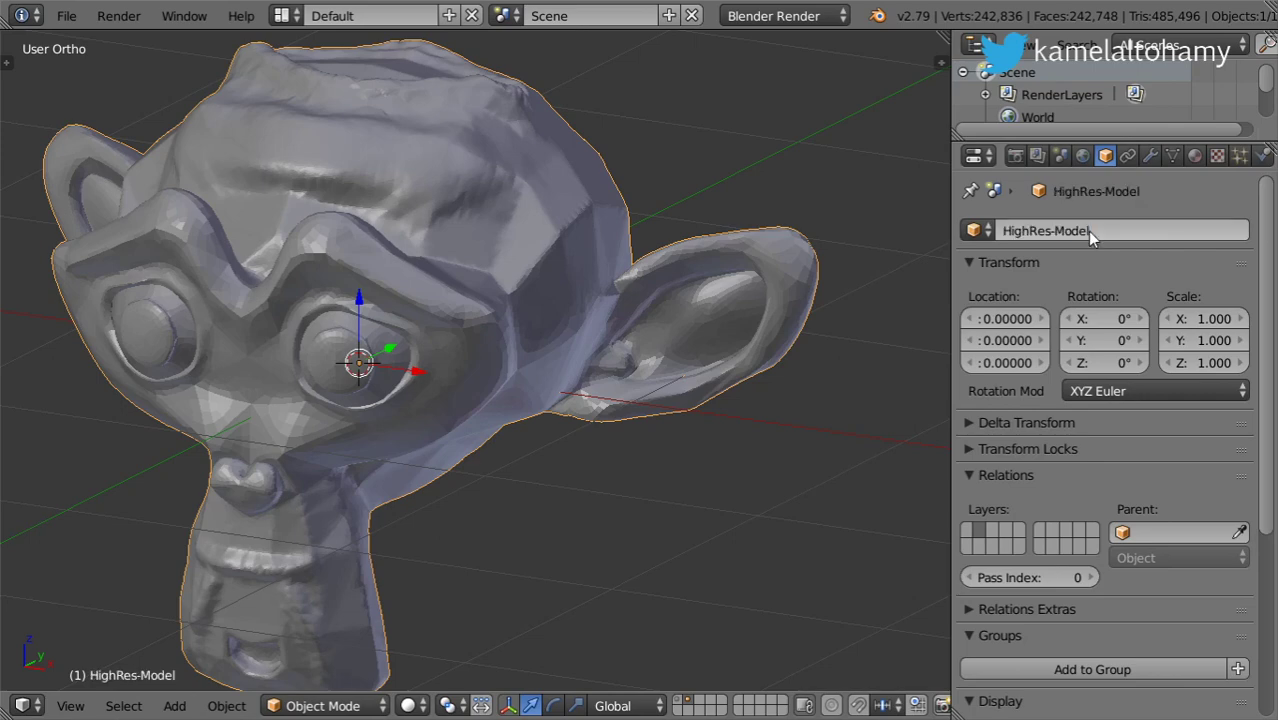
- Select the original Suzanne and rename it 'LowRes'
key(a)
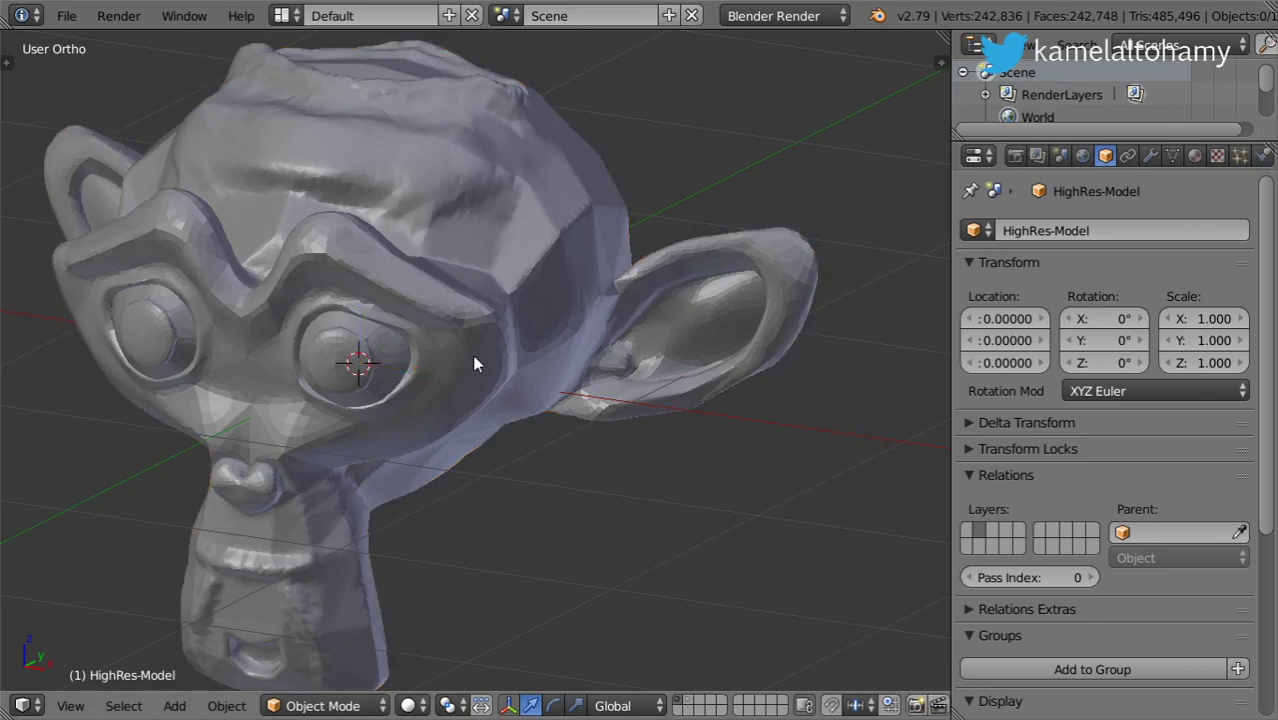
right_click(430, 328)
click(1055, 231)
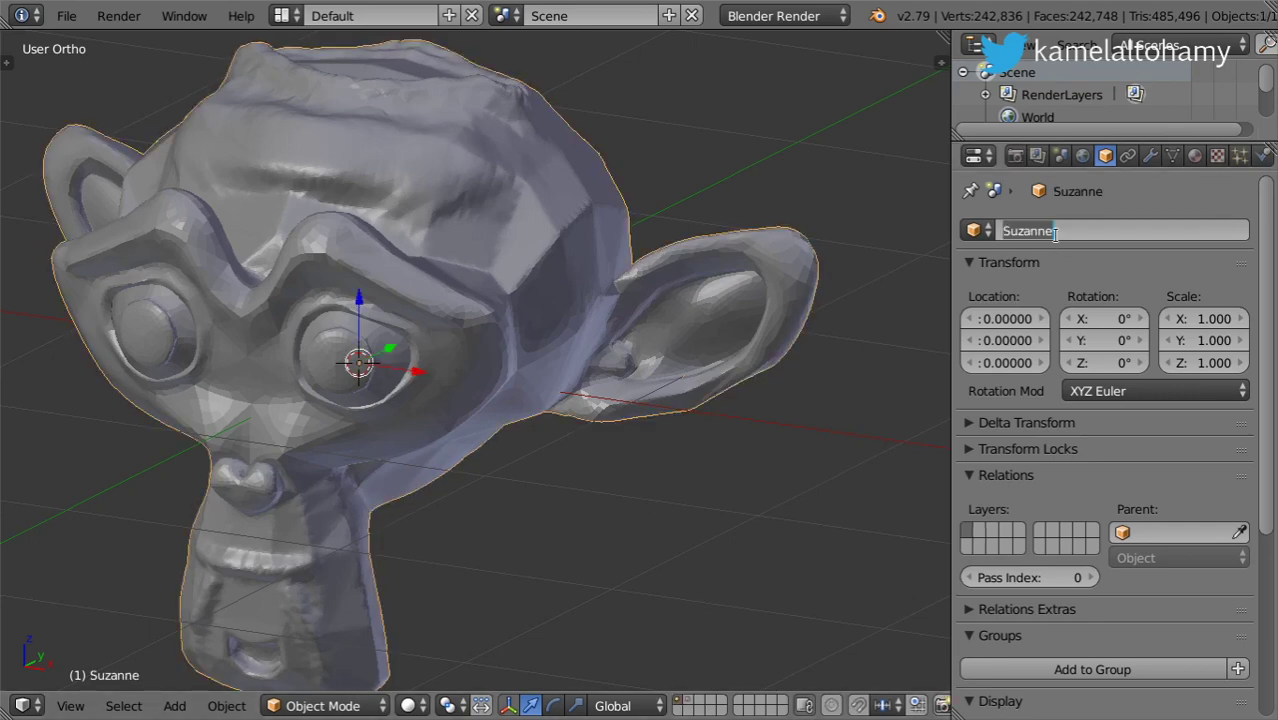
text(Lowe)
key(BackSpace)
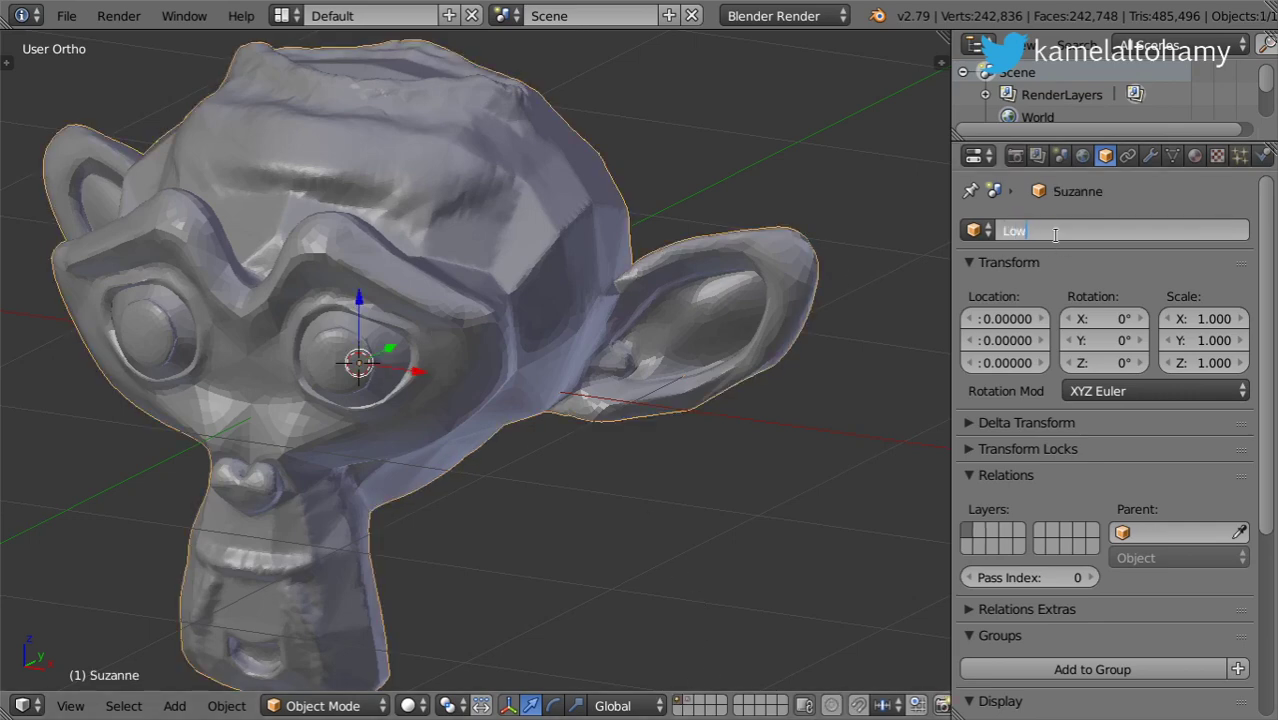
text(Res)
key(Return)
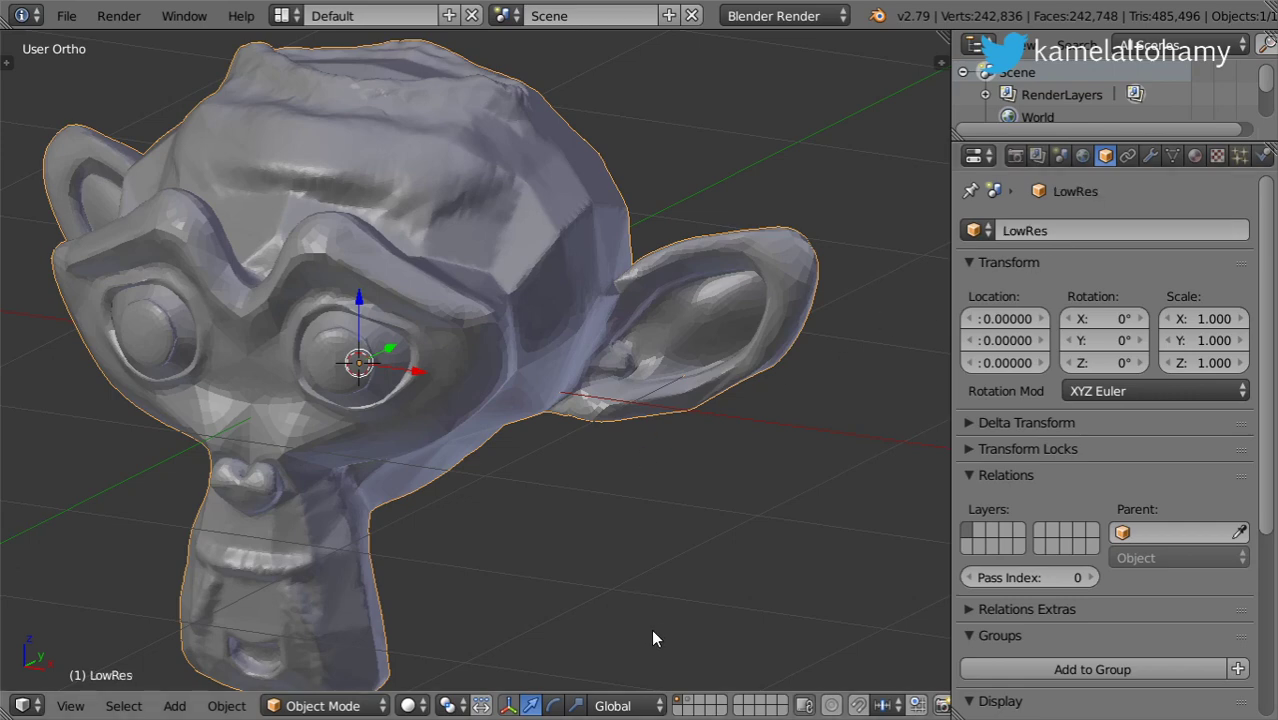
- Add a Smooth-mode Remesh modifier to LowRes at octree depth 6 with smooth shading, and apply it
click(1150, 156)
click(1080, 230)
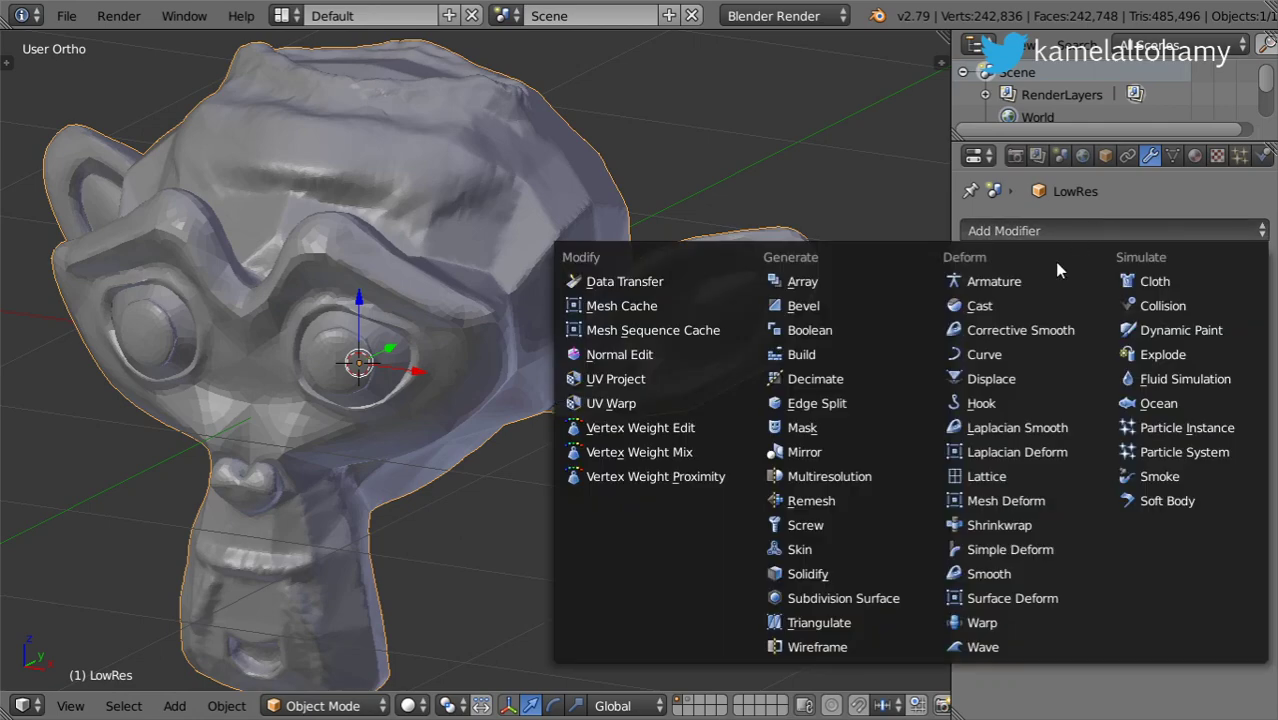
click(840, 500)
click(1128, 328)
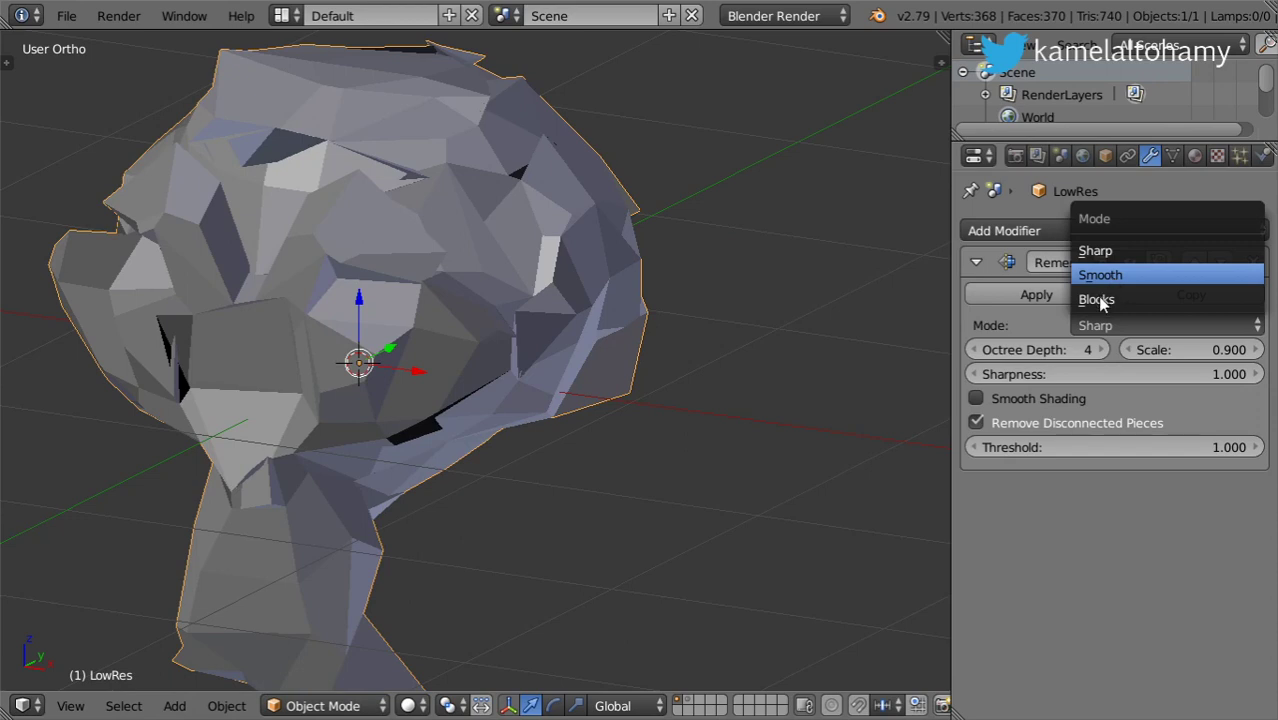
click(1098, 296)
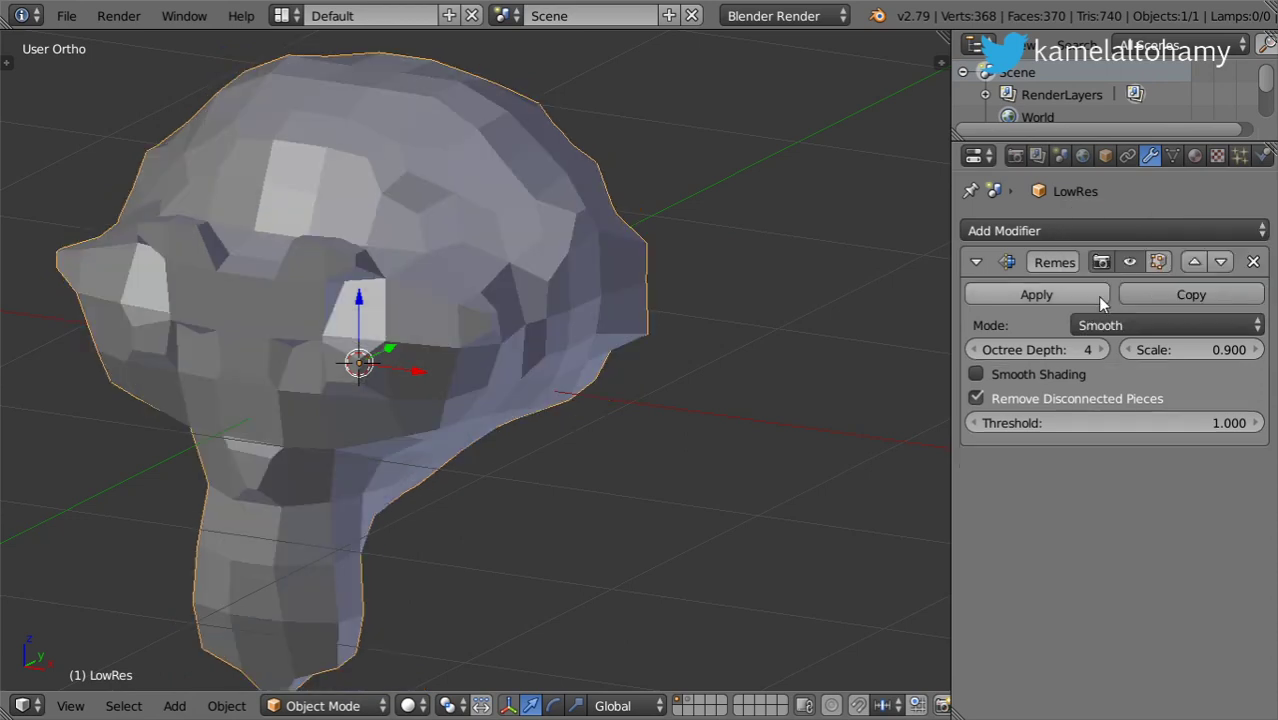
click(1100, 352)
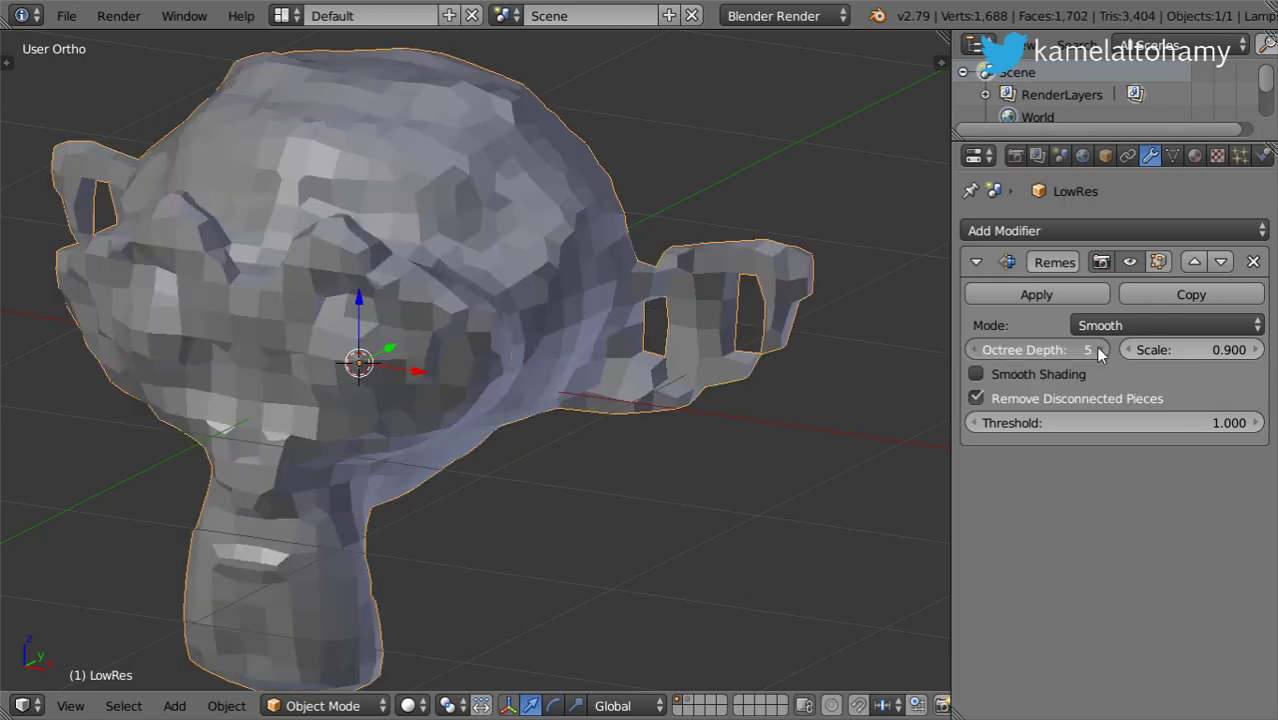
click(1100, 352)
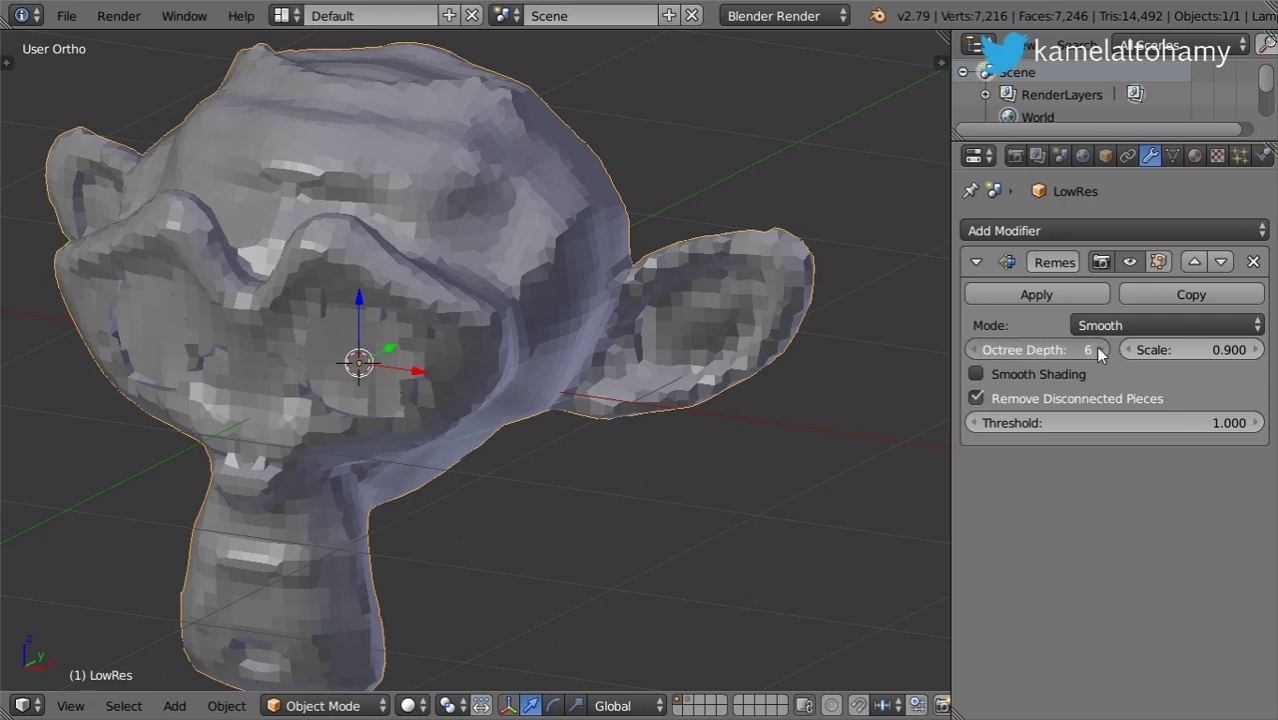
click(1100, 352)
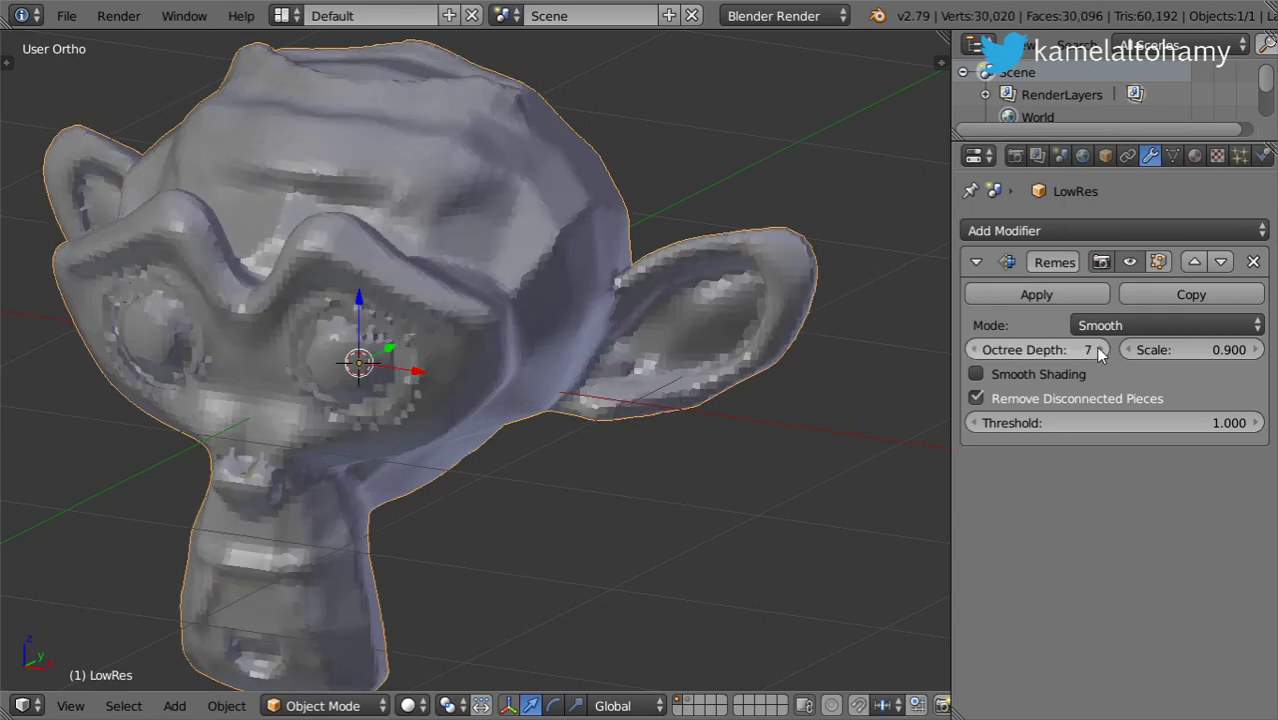
click(975, 350)
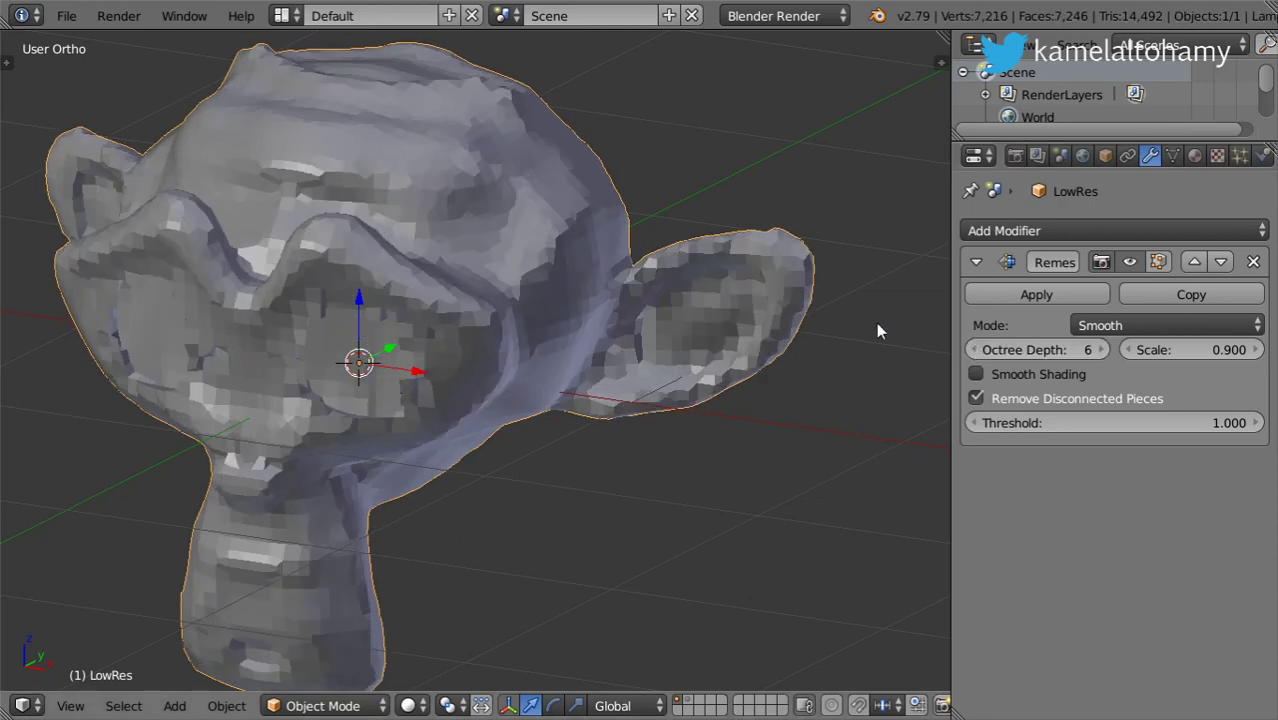
click(976, 375)
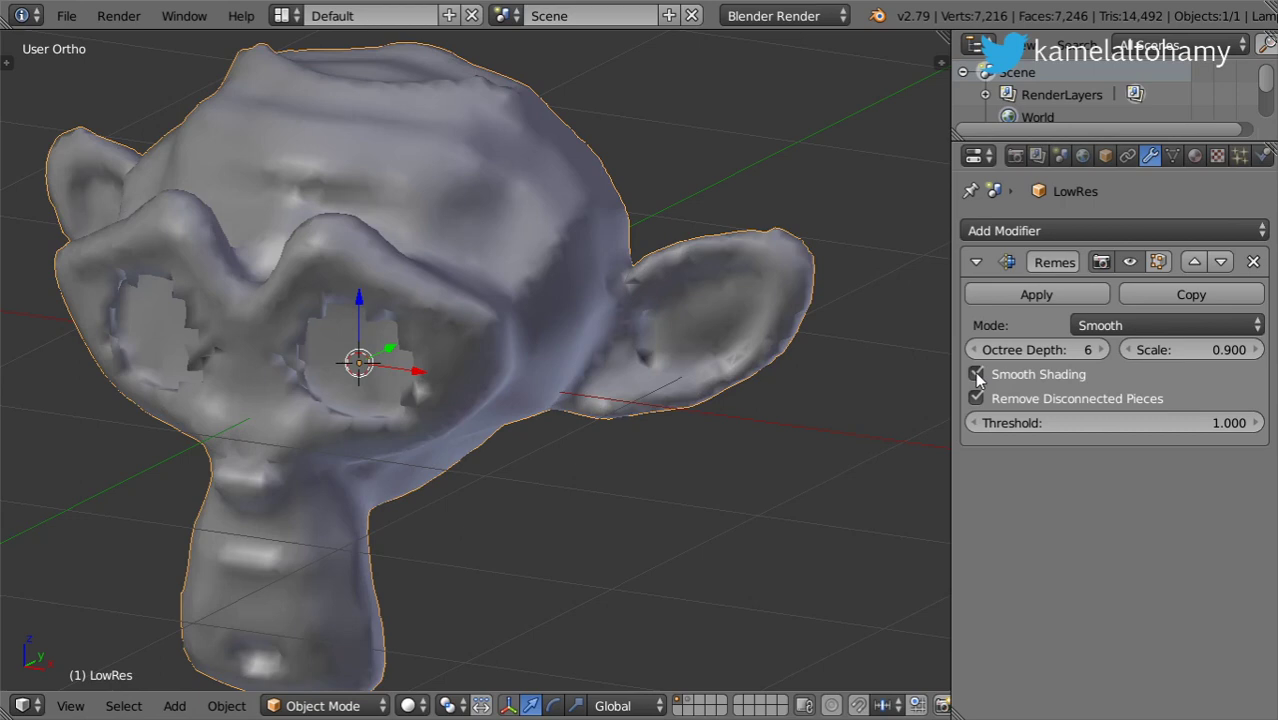
click(1052, 296)
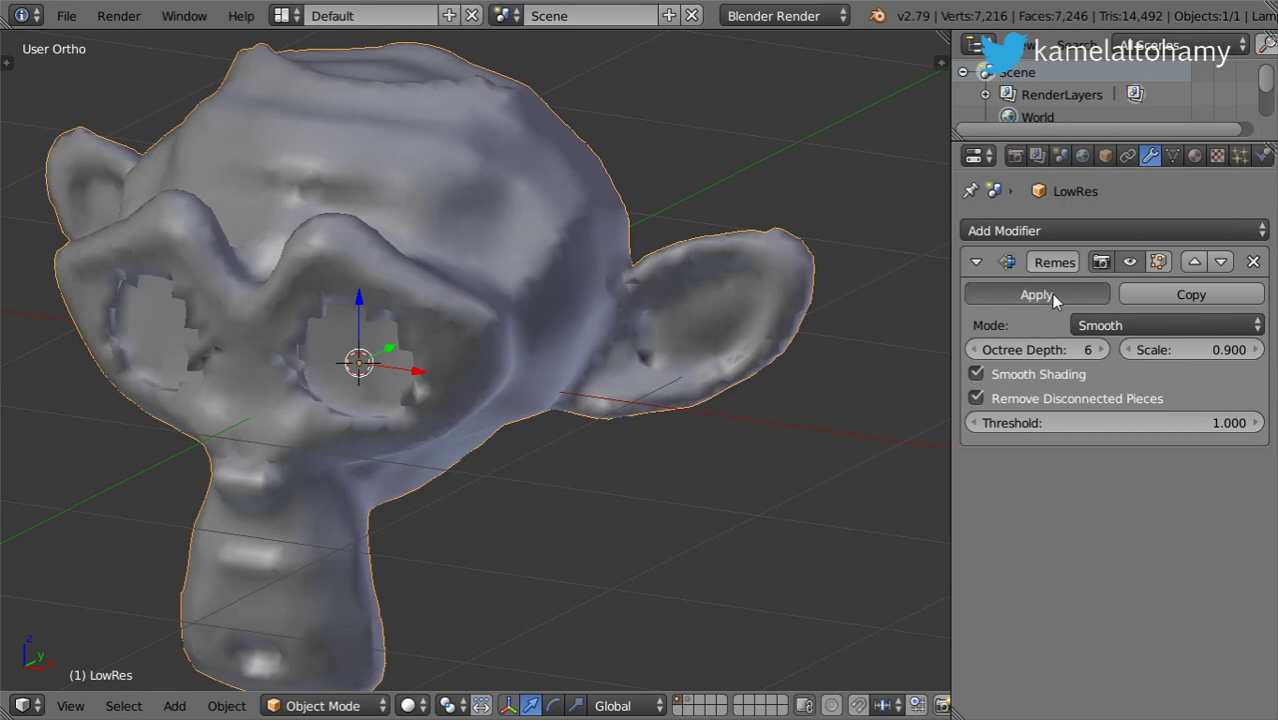
- UV-unwrap the entire LowRes mesh in Edit Mode with Smart UV Project
key(Tab)
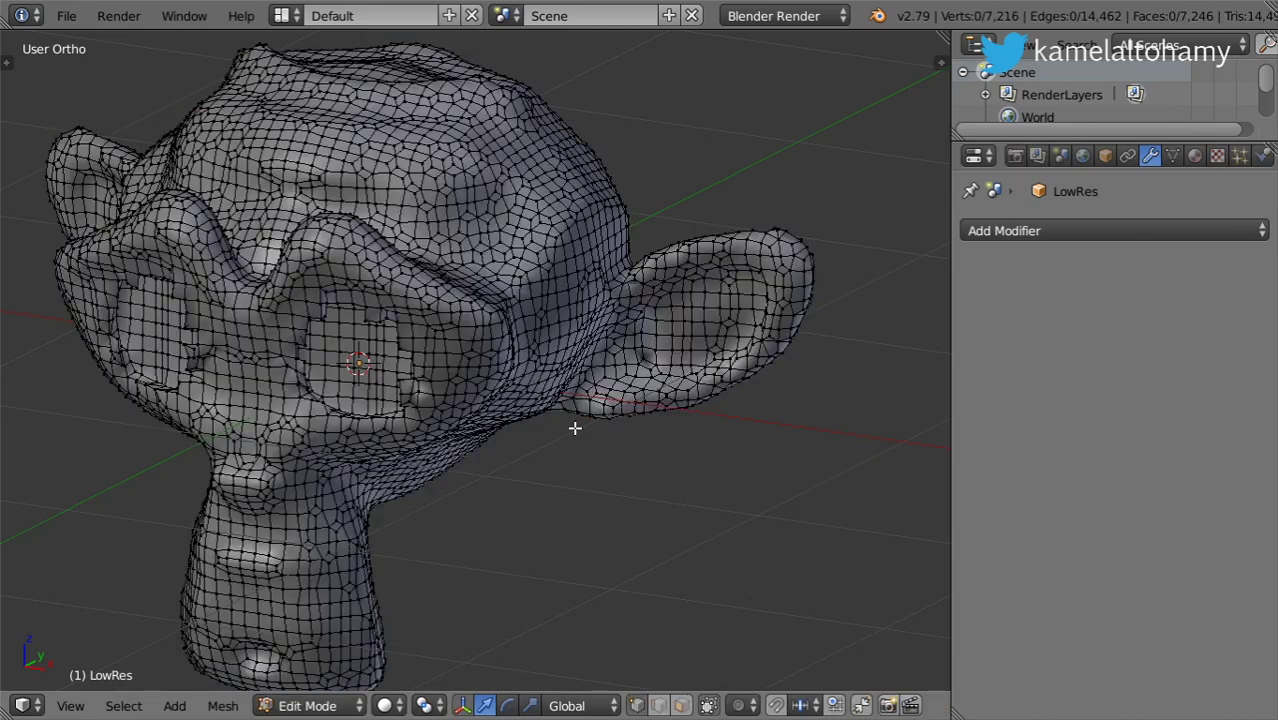
key(a)
key(u)
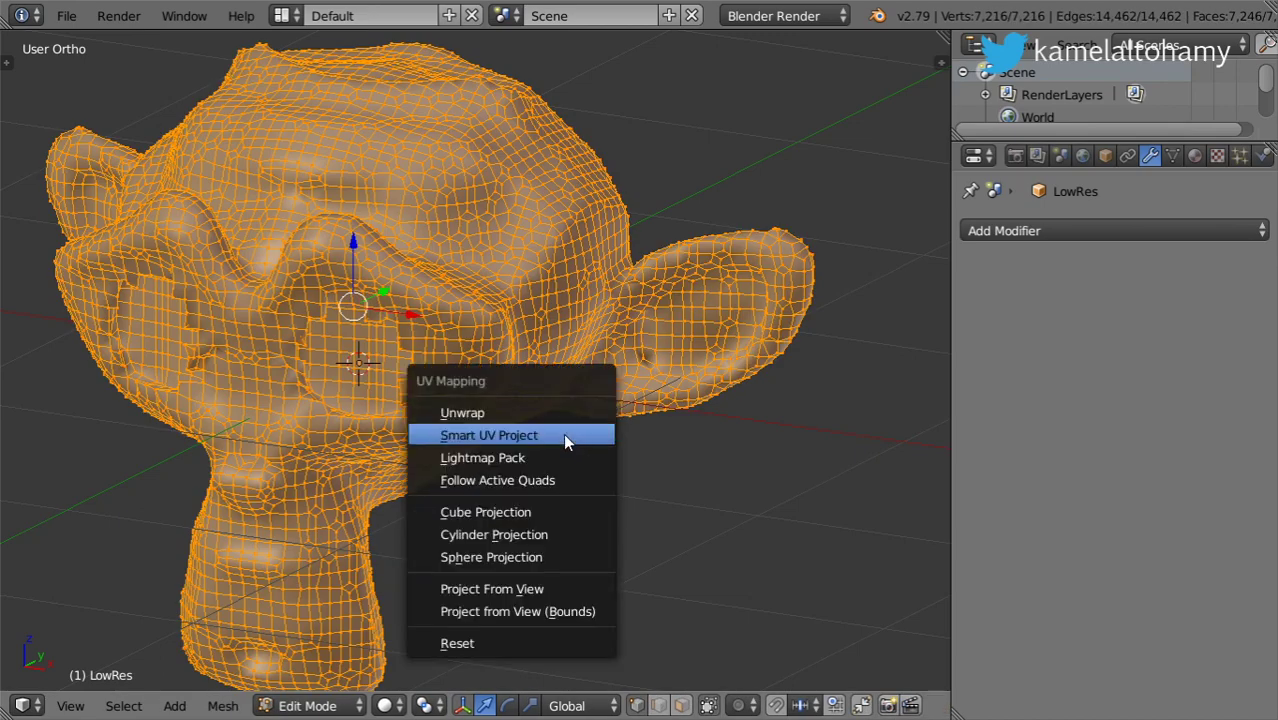
click(563, 435)
click(593, 598)
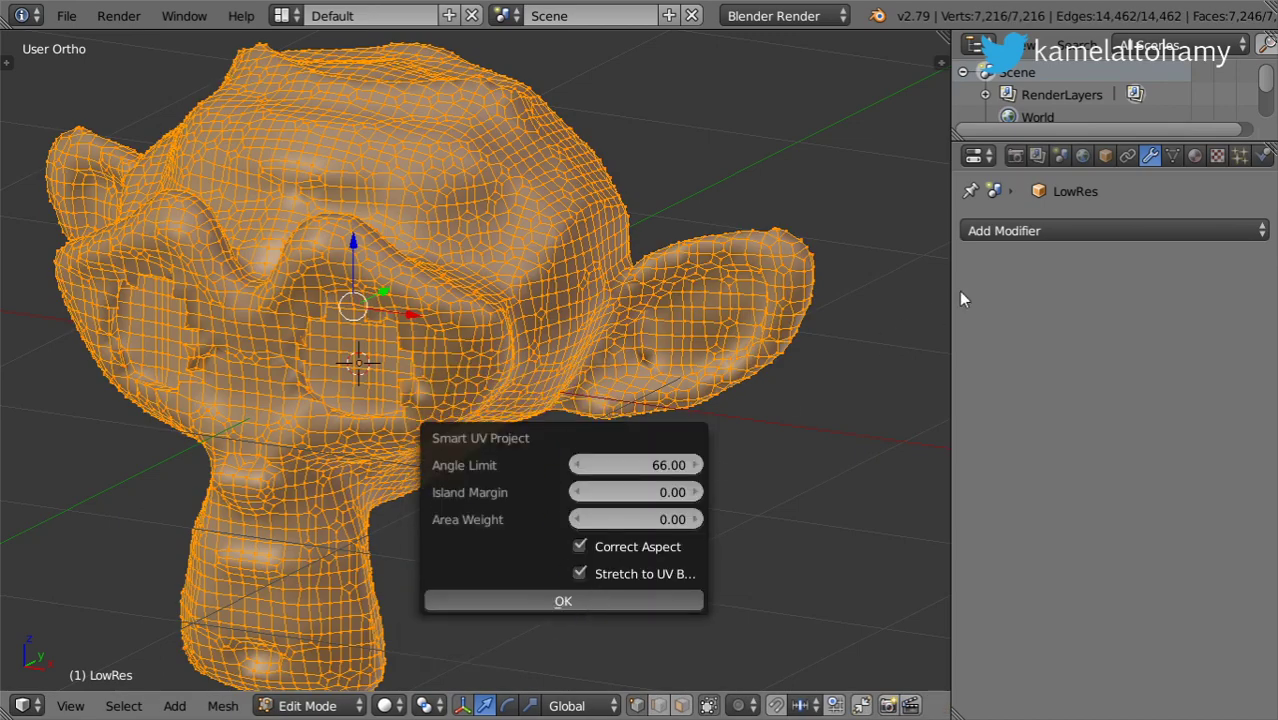
- Create a new material, switch to Cycles, enable Use Nodes and show the node editor
click(1194, 157)
click(1080, 330)
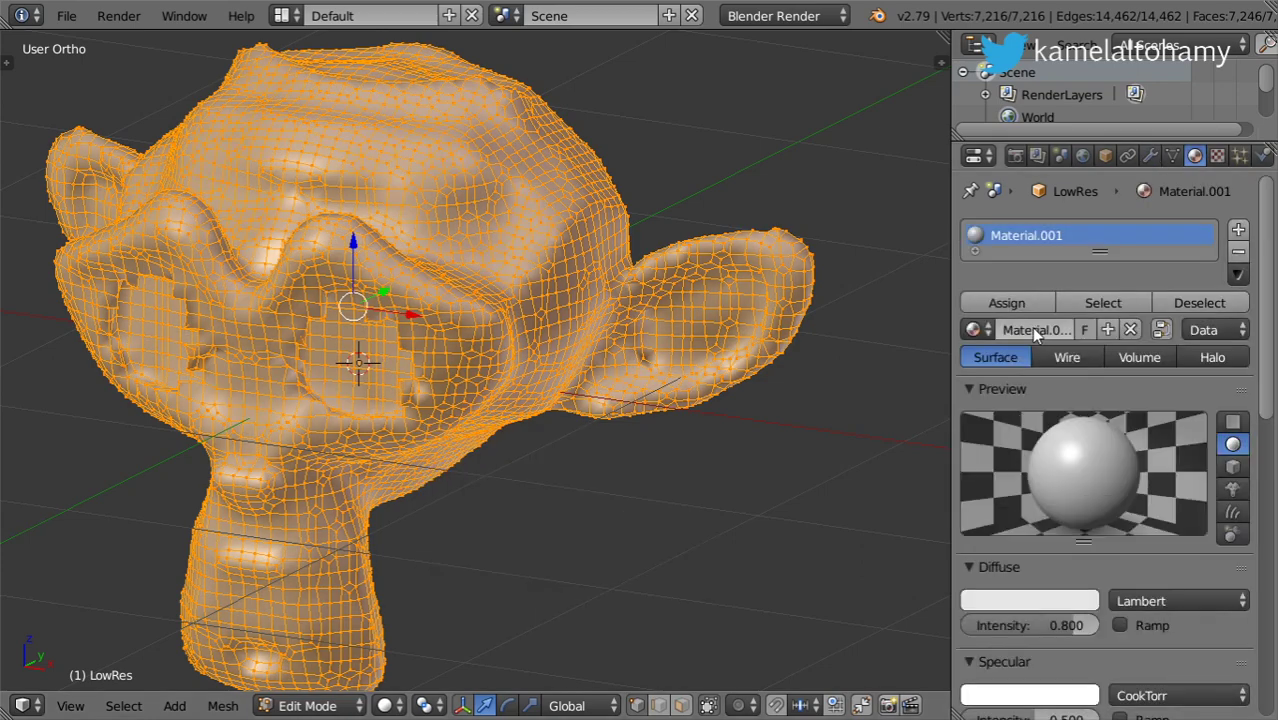
click(805, 15)
click(813, 91)
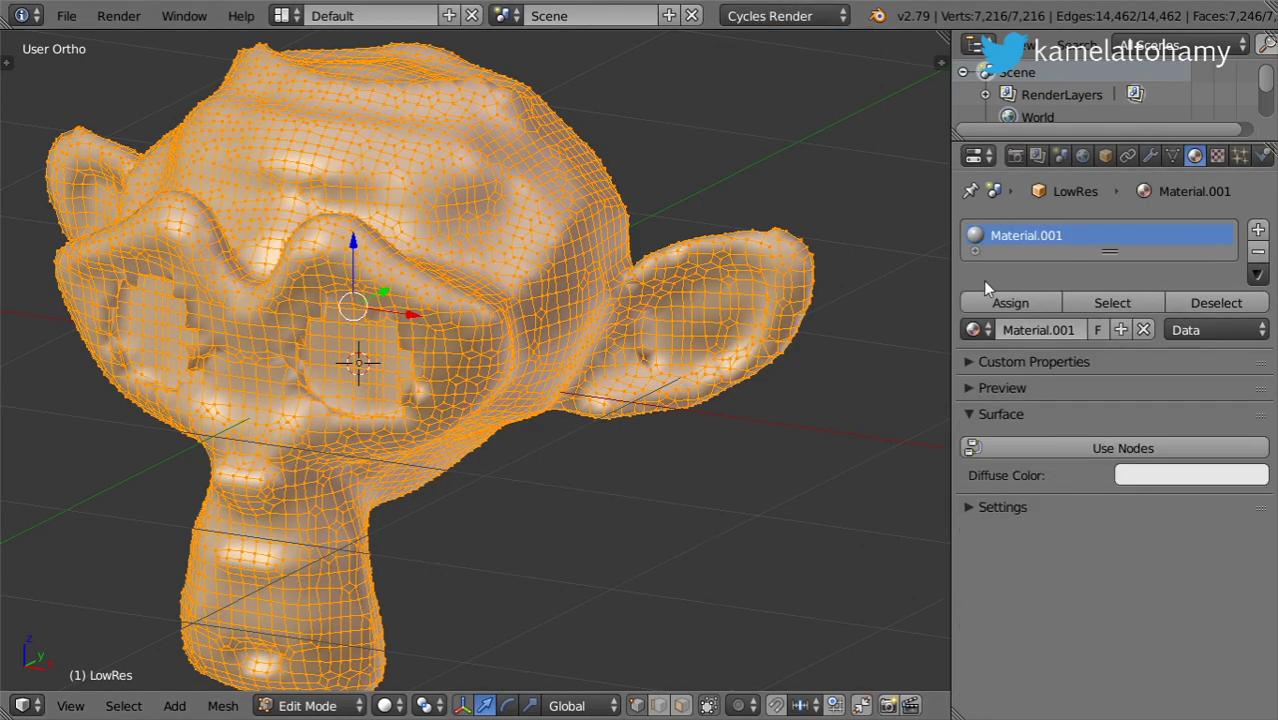
click(1100, 449)
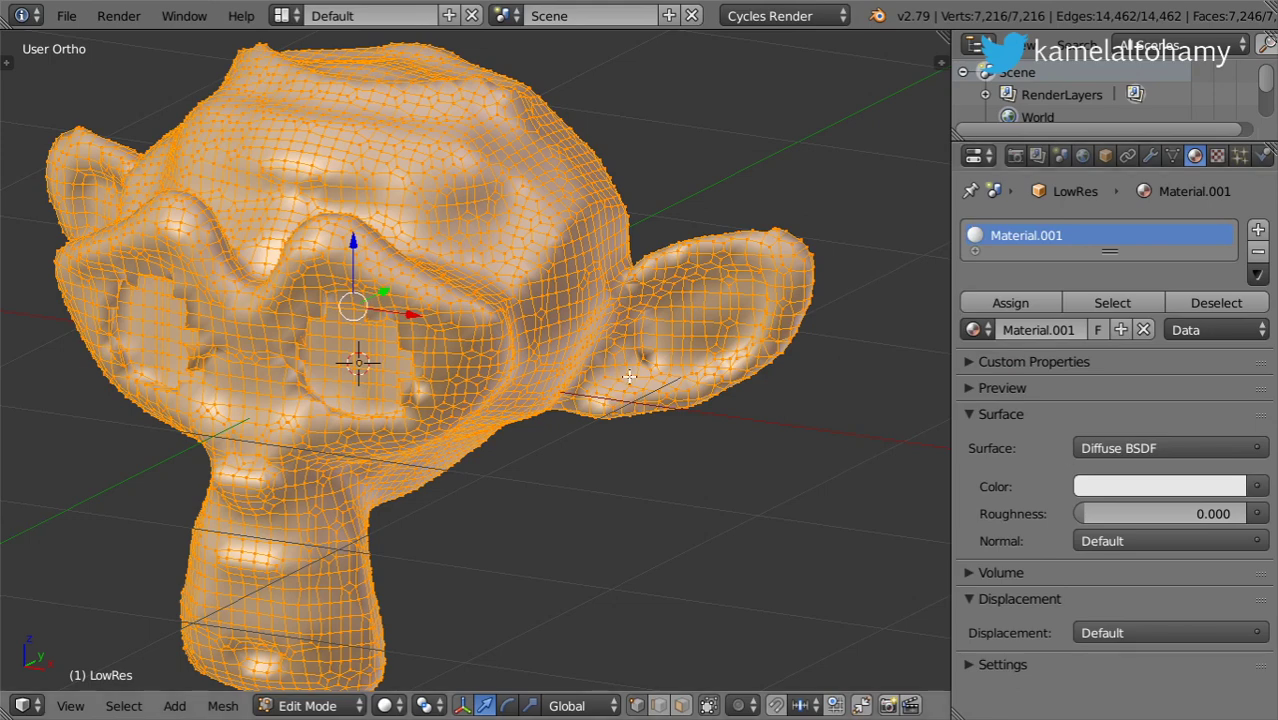
key(shift+F3)
- Rename Material.001 to 'normal_bakd'
middle_drag(545, 280, 577, 160)
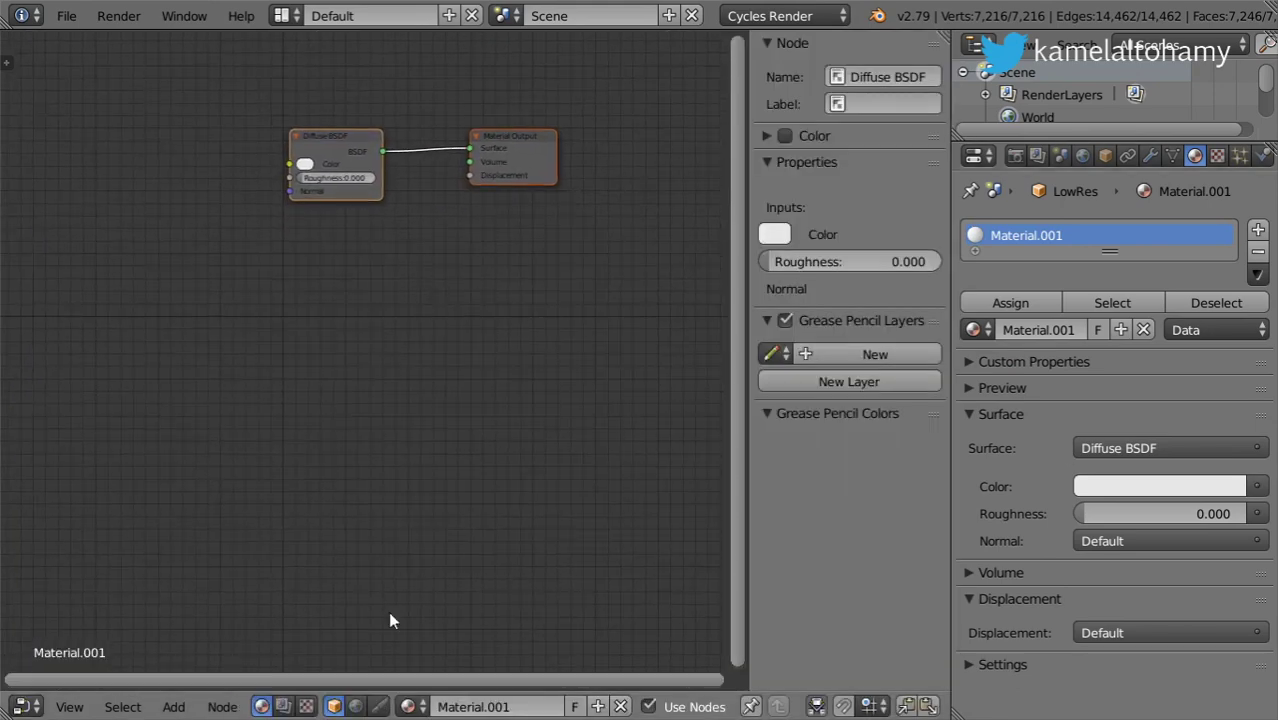
click(38, 707)
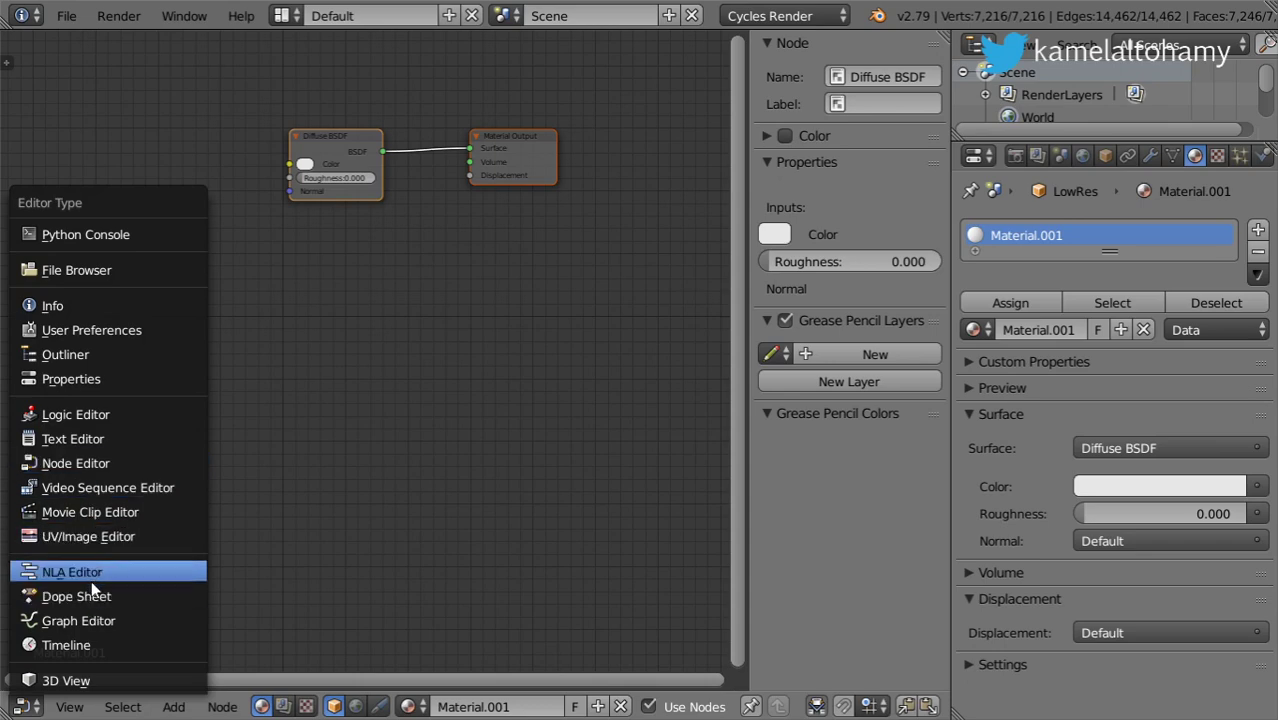
click(1015, 330)
text(n)
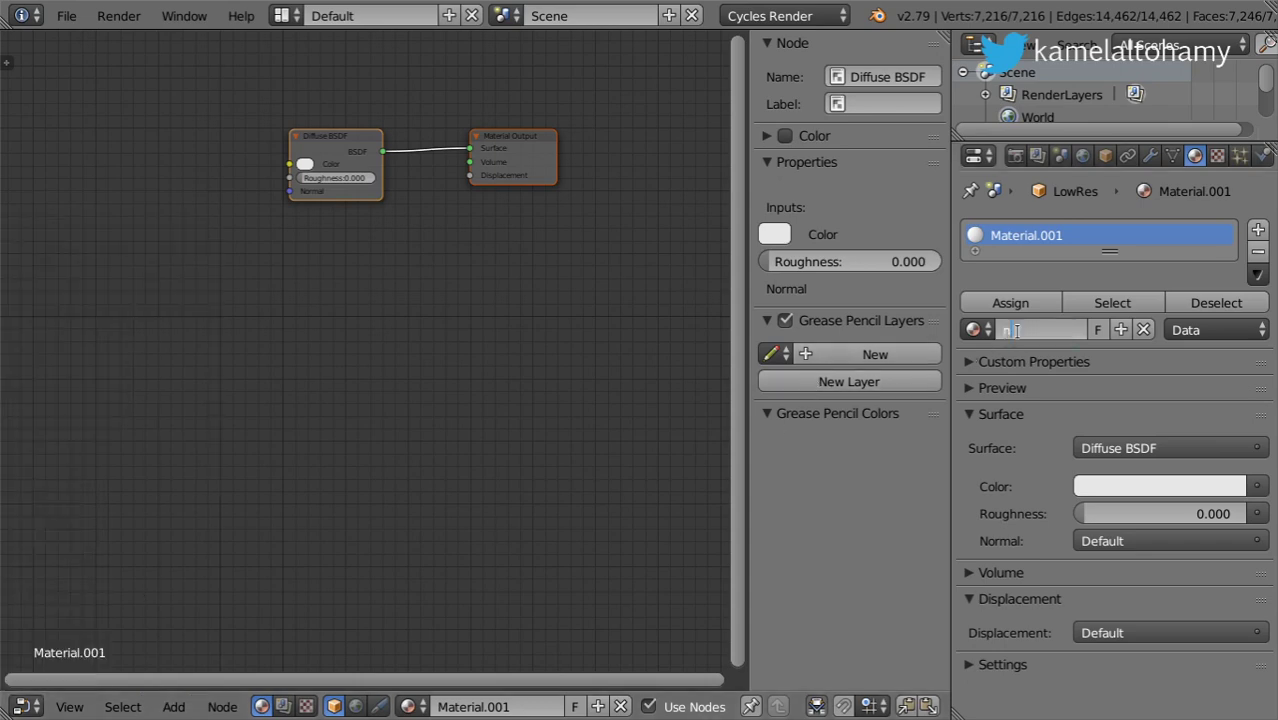
text(ormal)
text(_bakd)
key(Return)
- Add an Image Texture node via search and place it below the Diffuse BSDF node
key(shift+a)
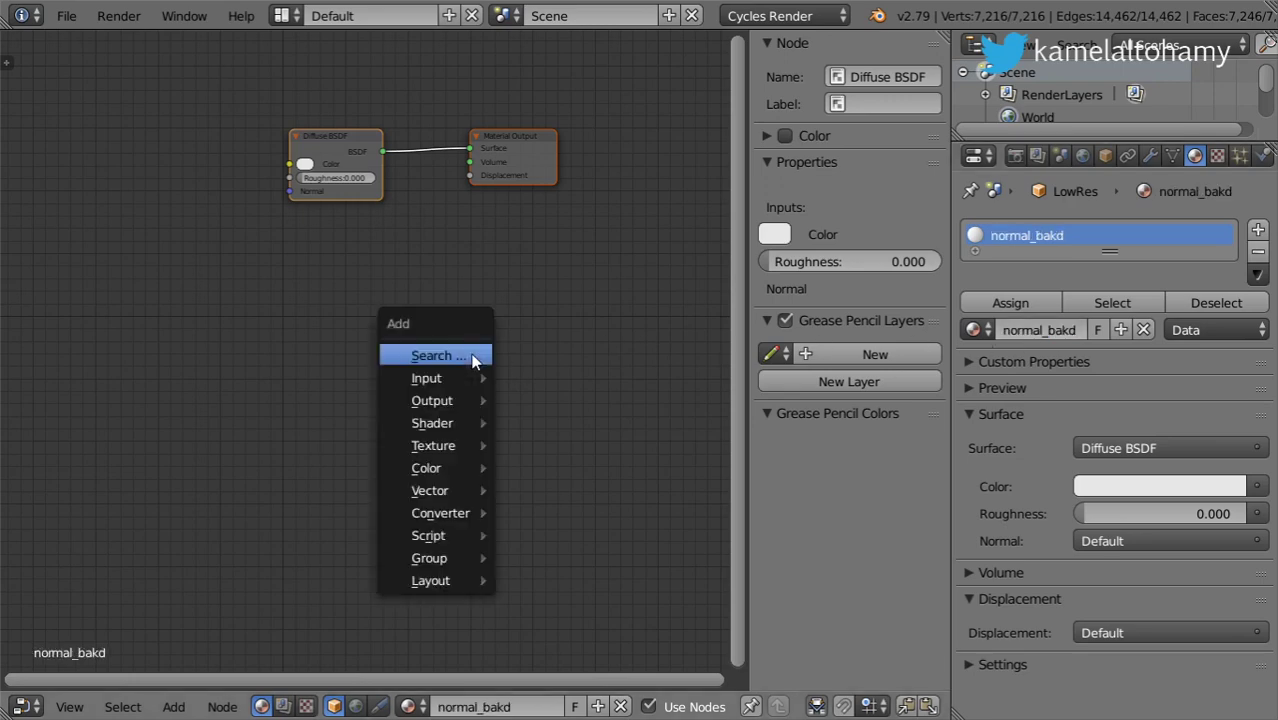
click(452, 349)
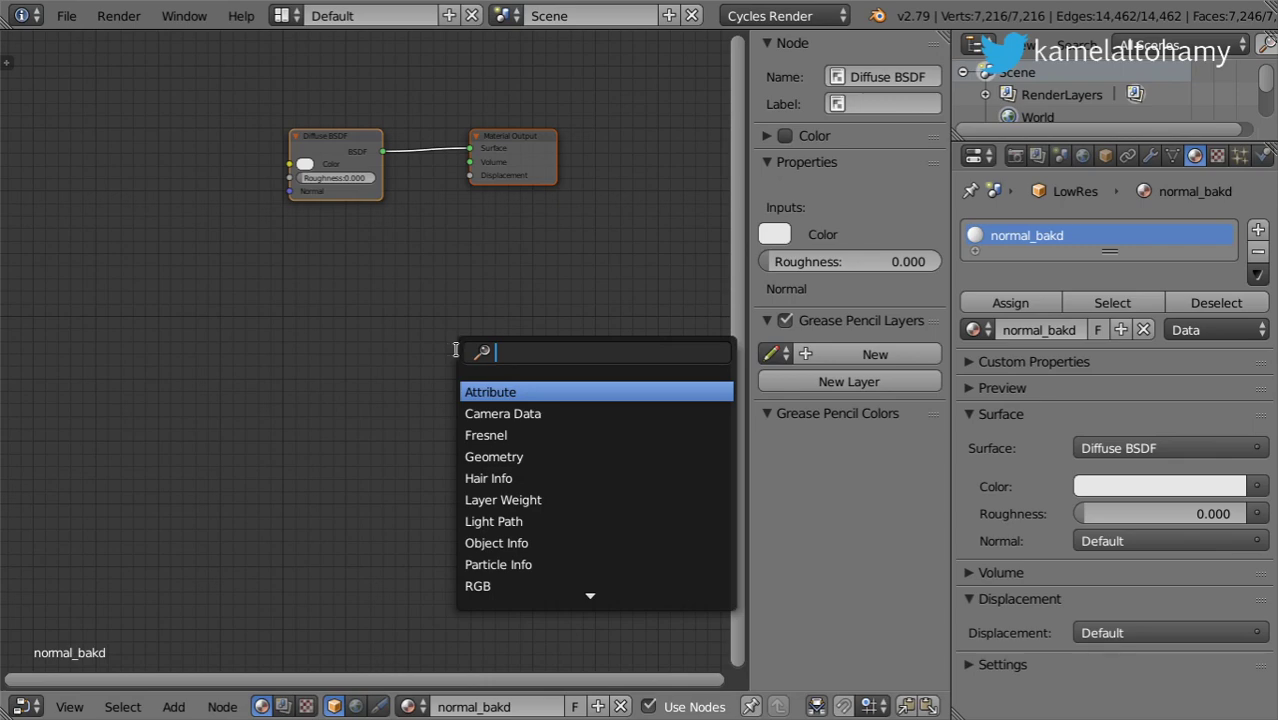
text(image)
key(Return)
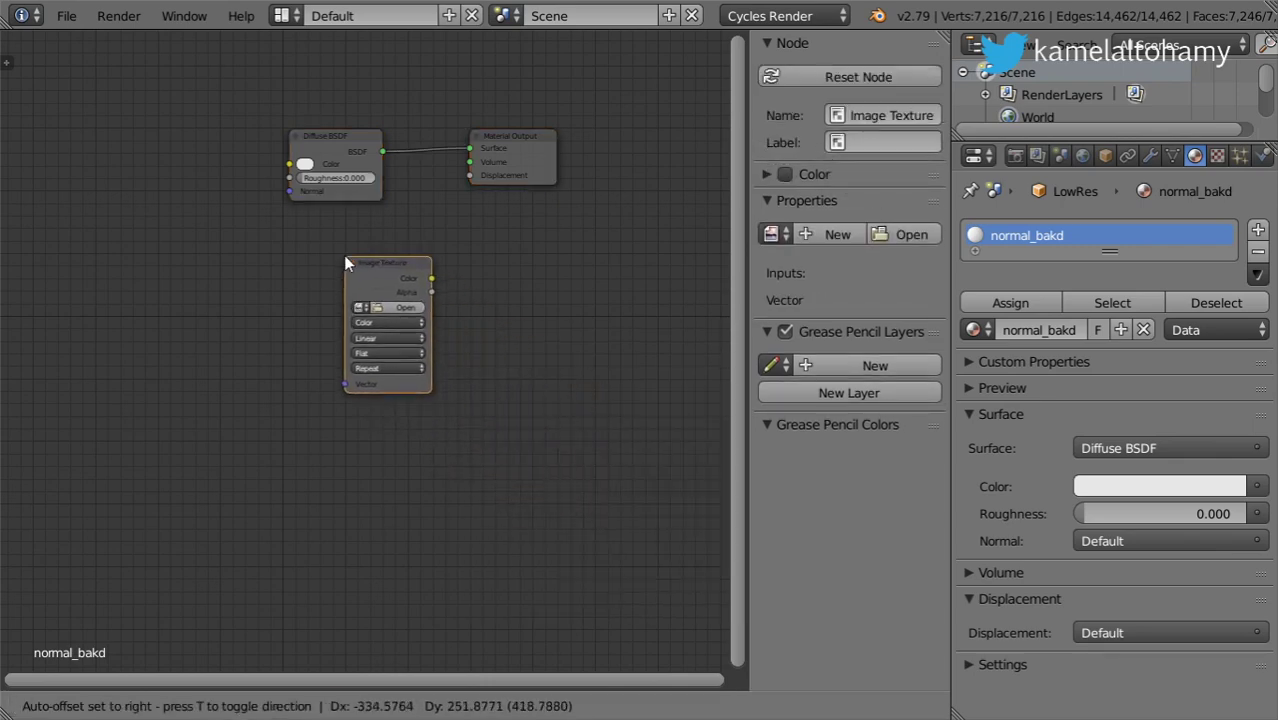
click(343, 257)
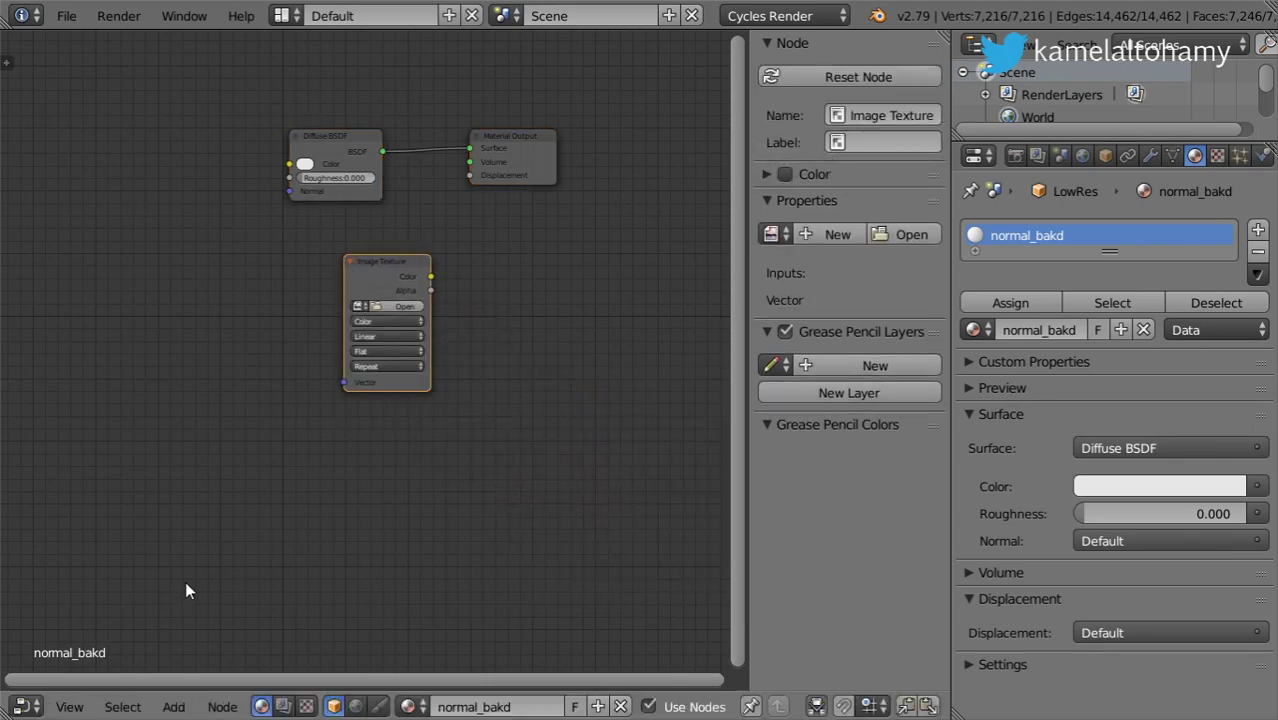
click(22, 706)
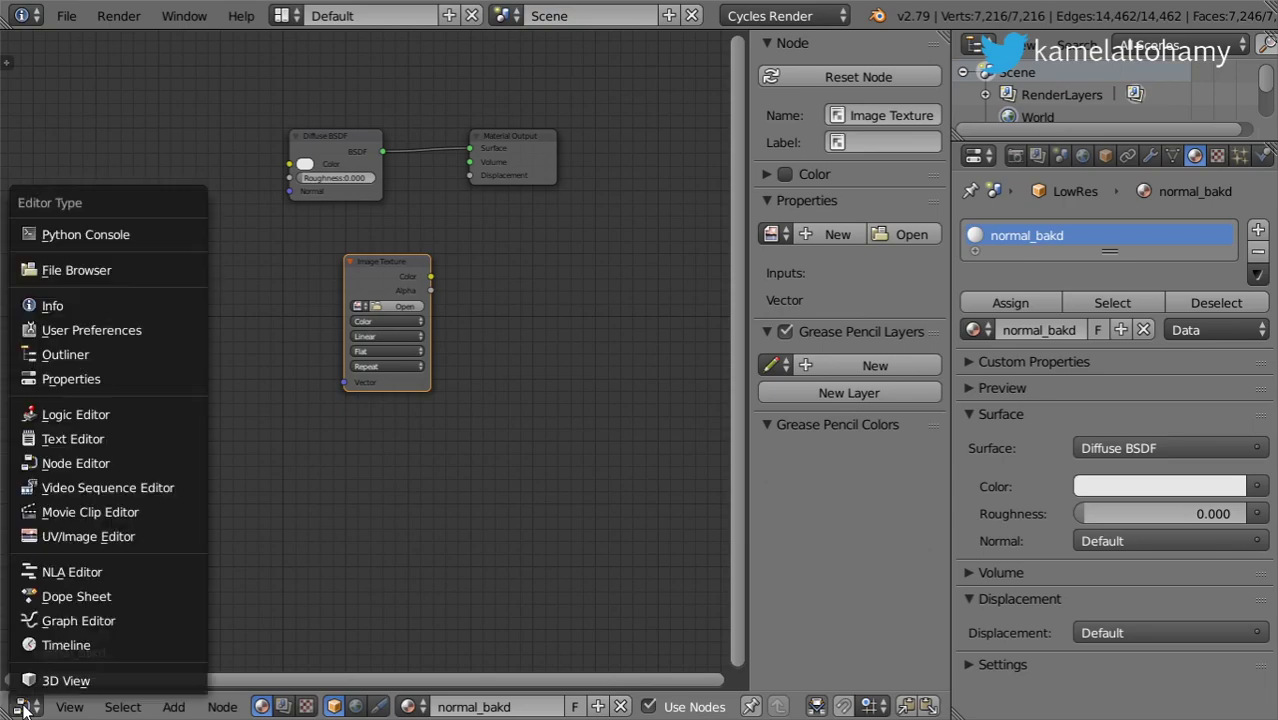
- In the UV/Image Editor, create a new 4096 × 4096 image named 'baked'
click(80, 536)
scroll(385, 573, up, 4)
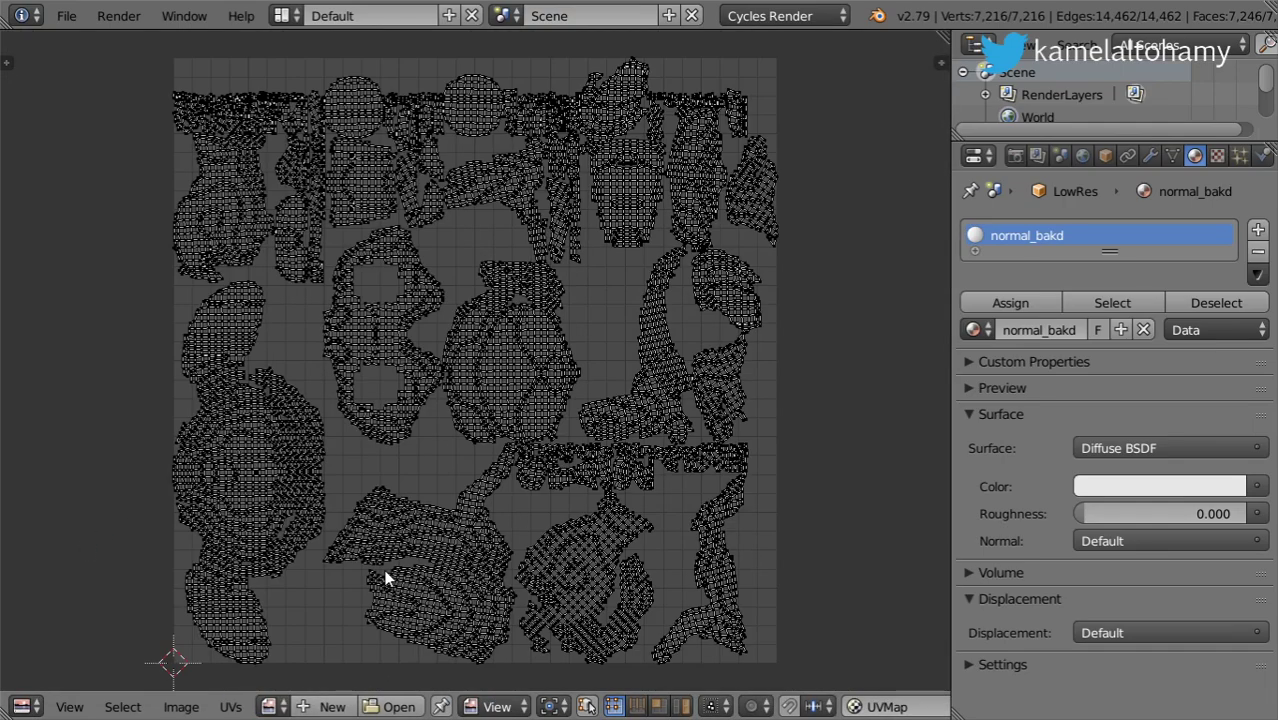
click(332, 706)
click(411, 522)
text(ba)
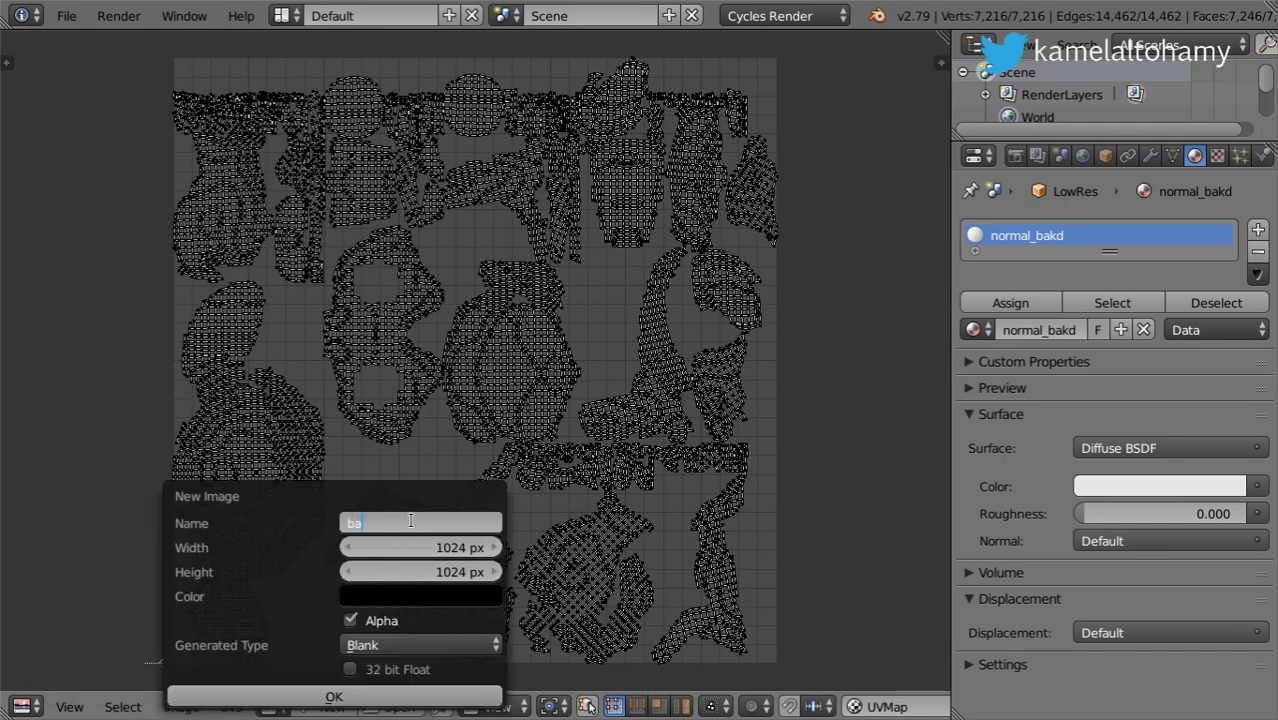
text(ked)
key(Return)
drag(435, 553, 440, 572)
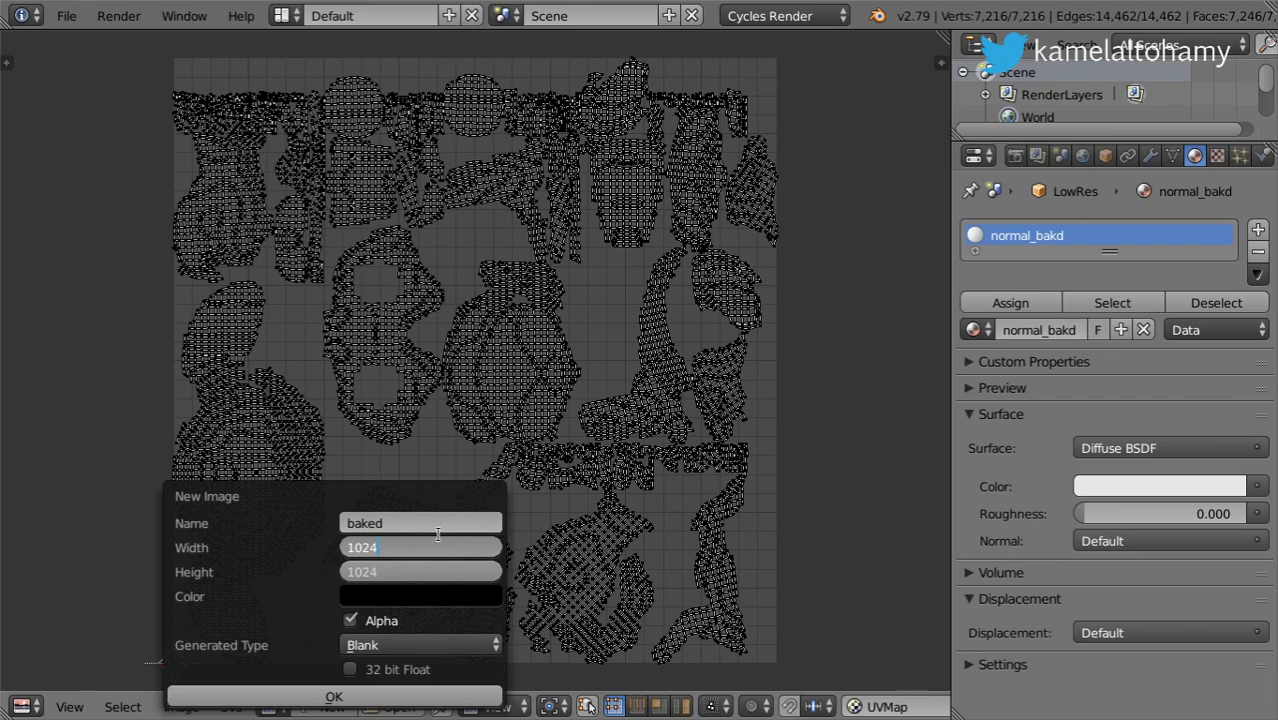
text(4096)
key(Return)
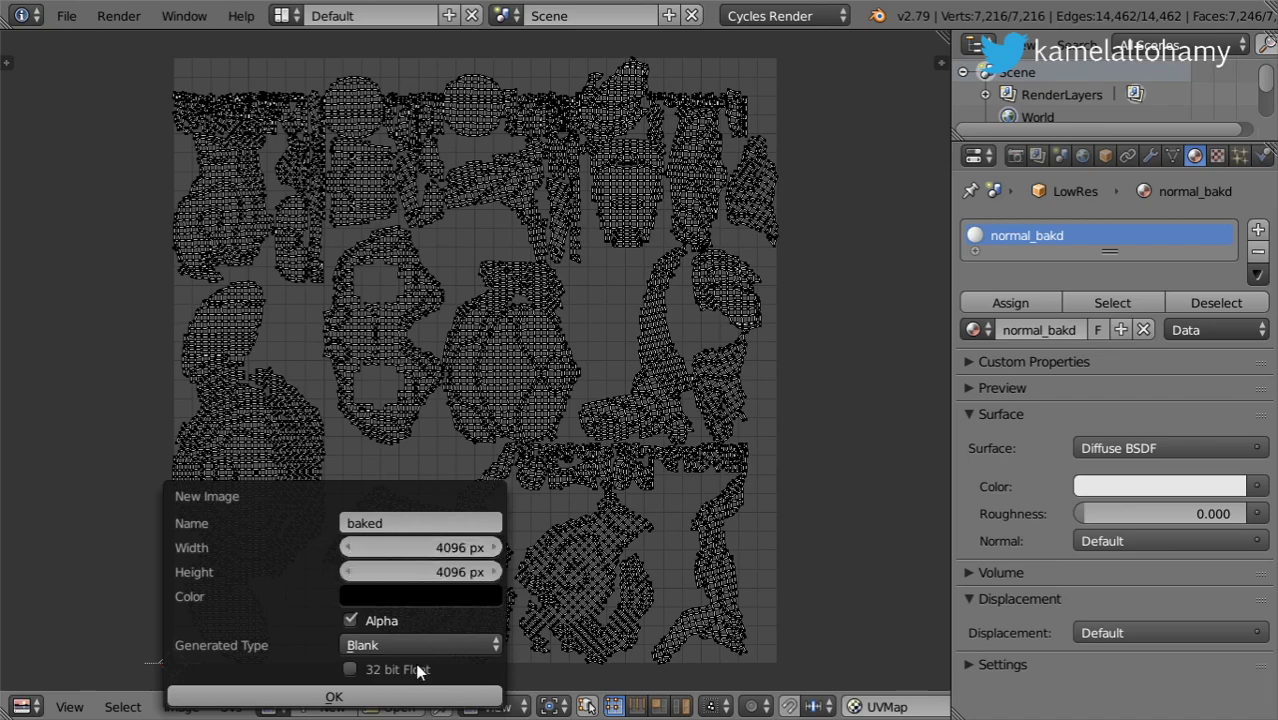
click(413, 697)
- Return to the normal_bakd material's node tree
scroll(460, 460, down, 3)
scroll(446, 490, down, 2)
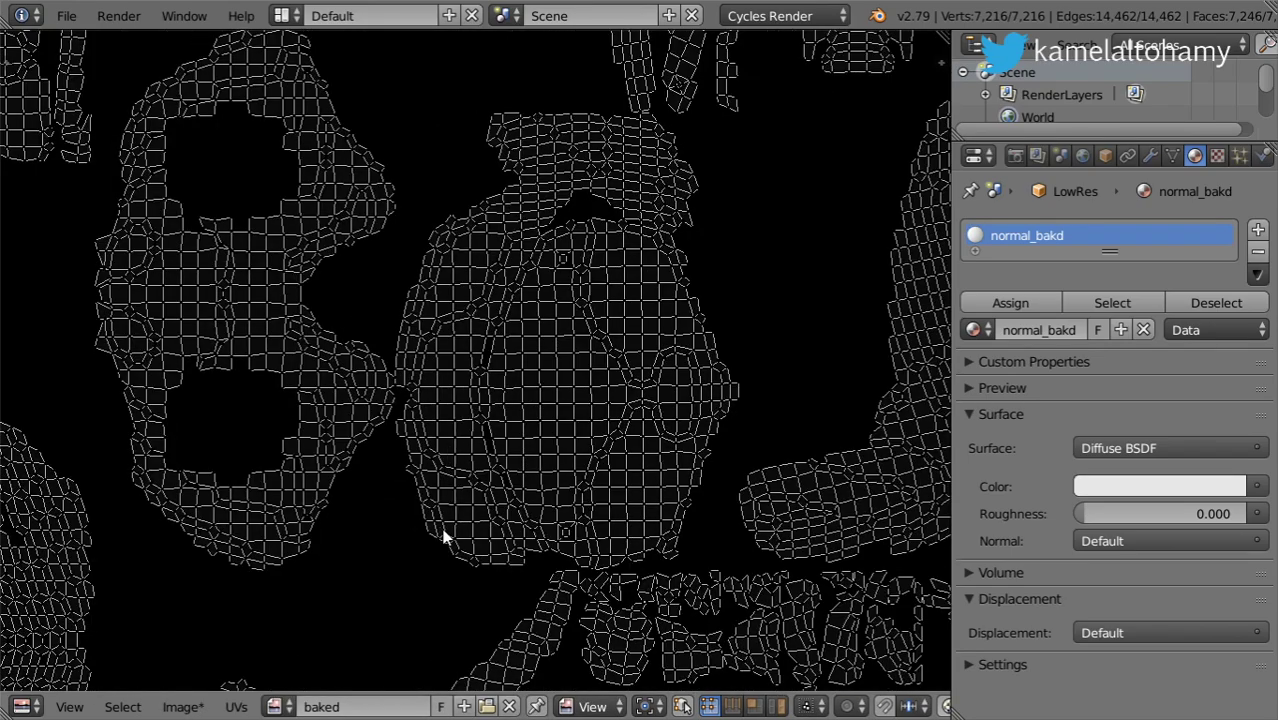
scroll(444, 545, down, 2)
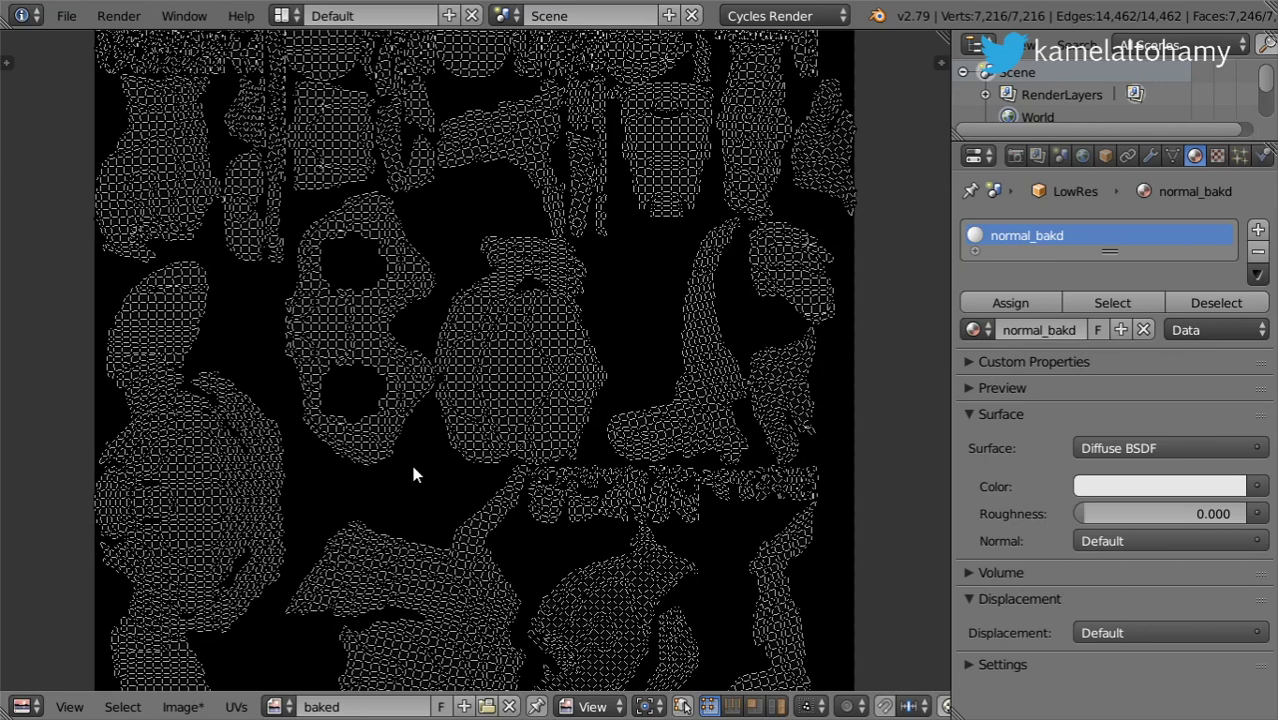
key(shift+F3)
- Assign the 'baked' image to the Image Texture node, then switch back to the 3D view
click(366, 304)
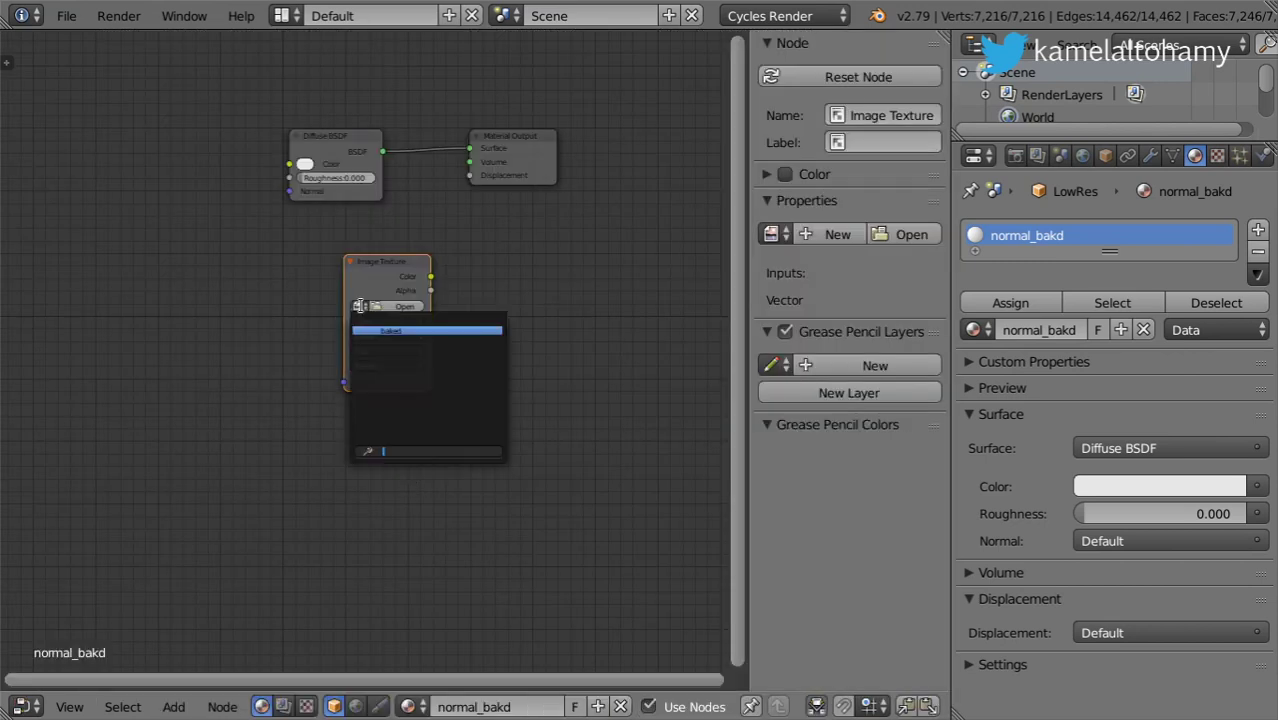
click(376, 328)
scroll(389, 322, up, 3)
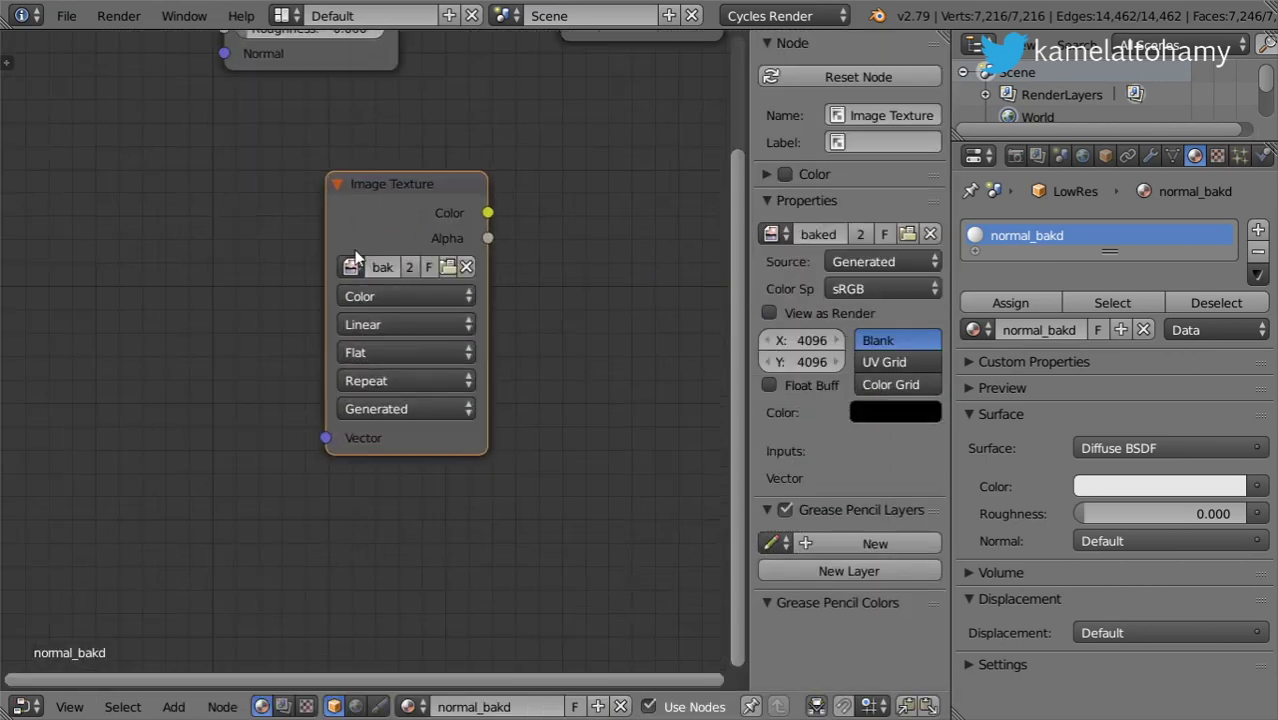
drag(329, 244, 195, 244)
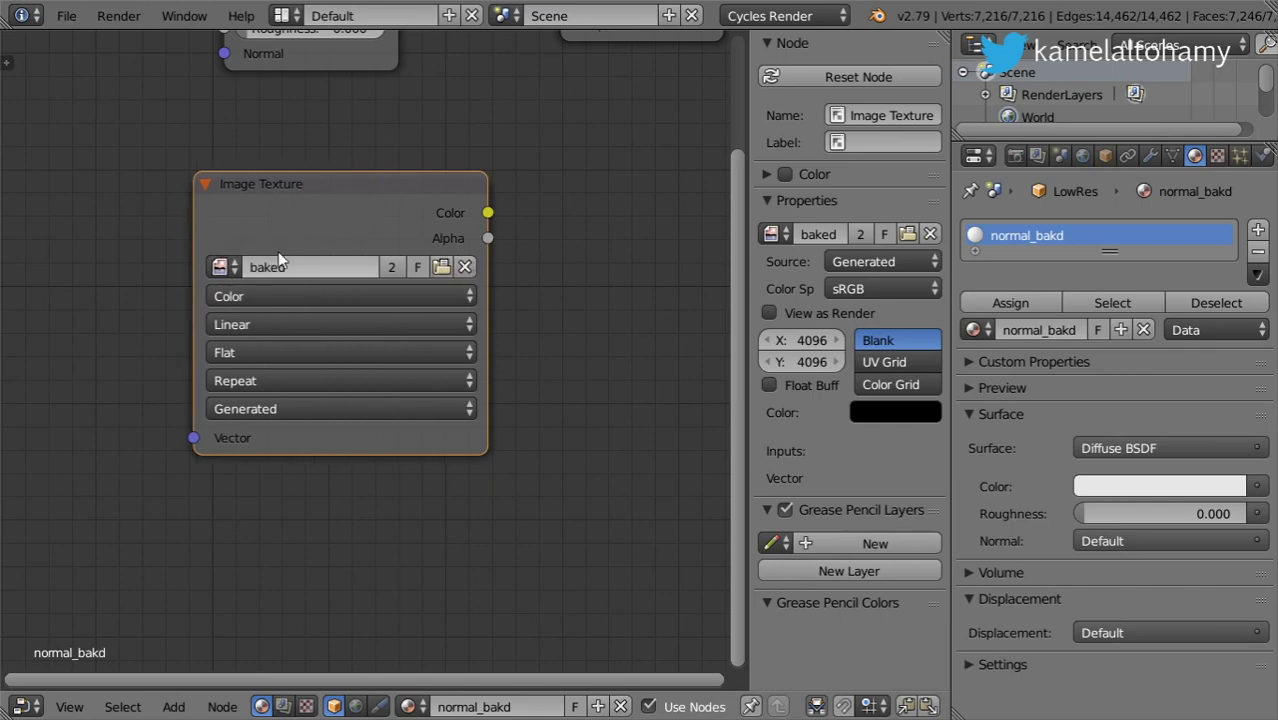
drag(278, 251, 296, 308)
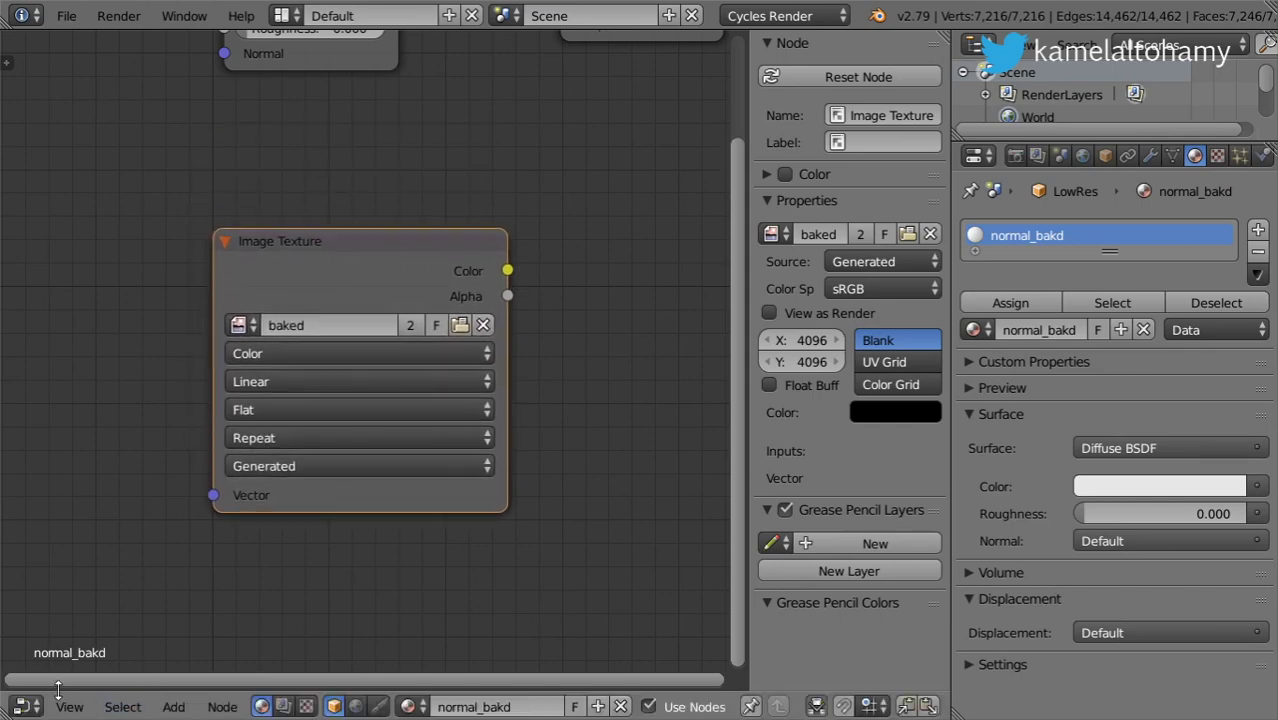
click(30, 706)
click(52, 676)
- Leave Edit Mode, unhide the high-res monkey, switch to wireframe and deselect everything
key(Tab)
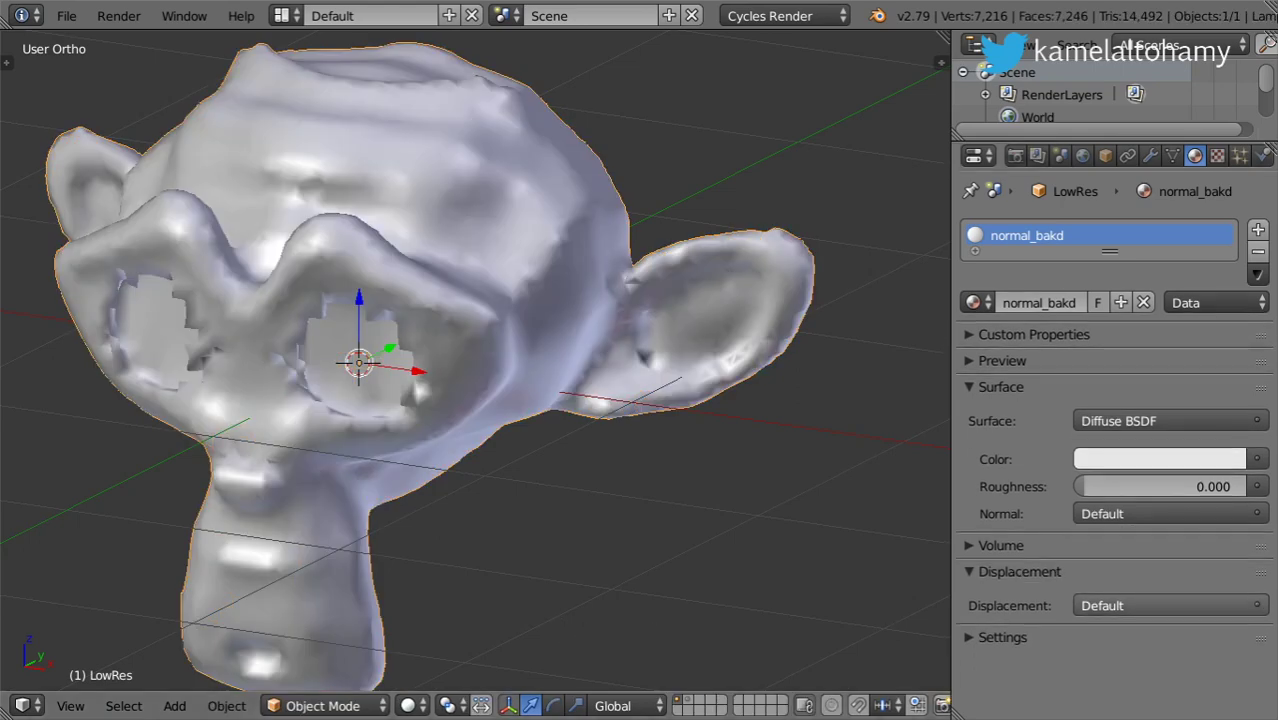
key(alt+h)
key(z)
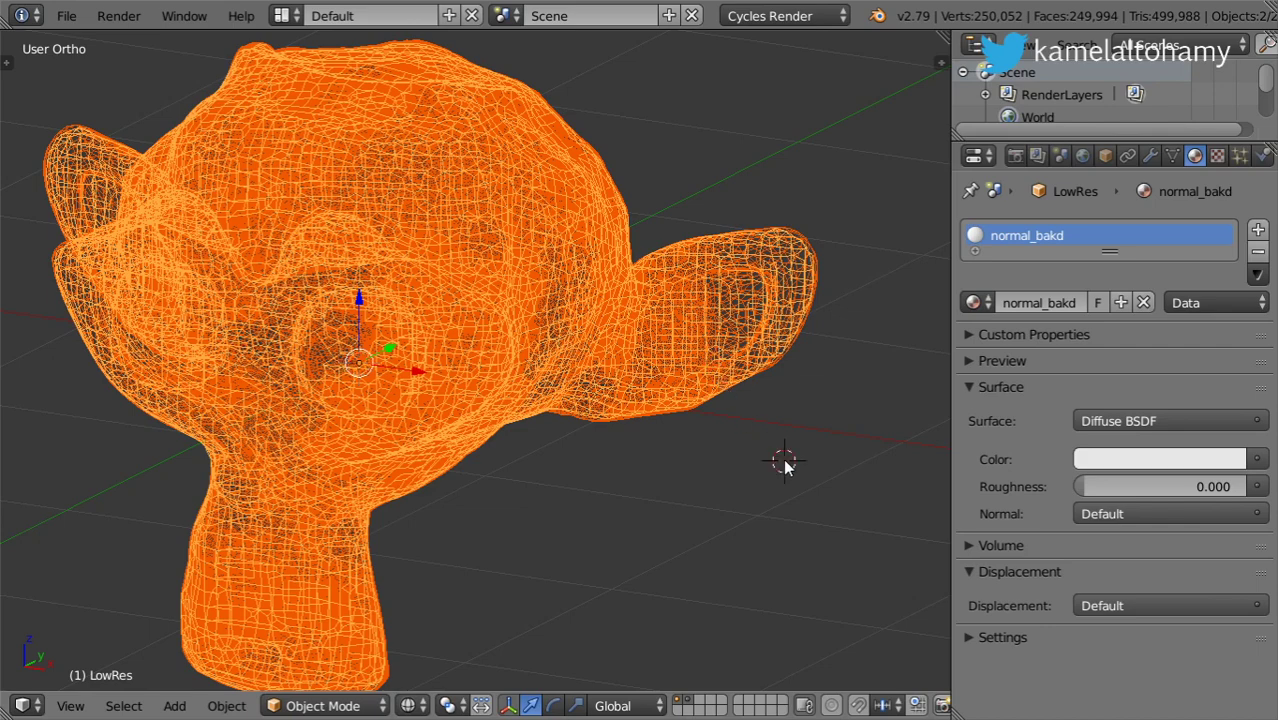
click(784, 460)
key(a)
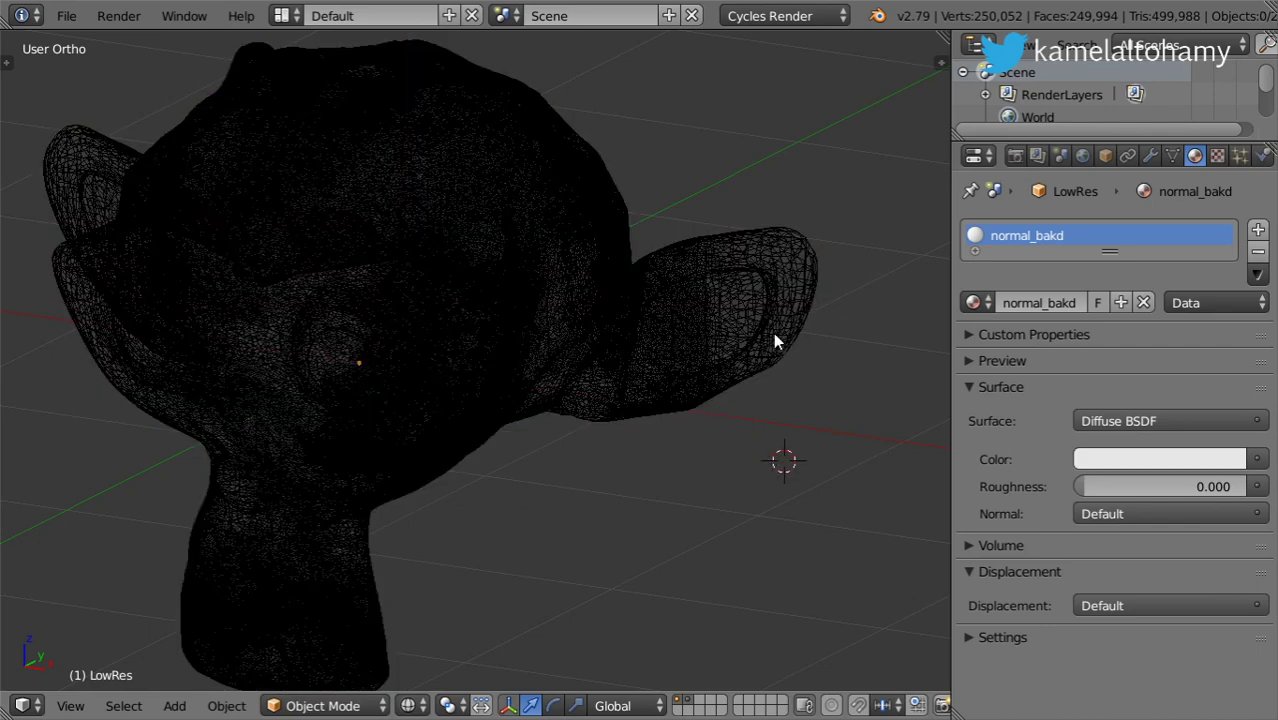
click(1016, 157)
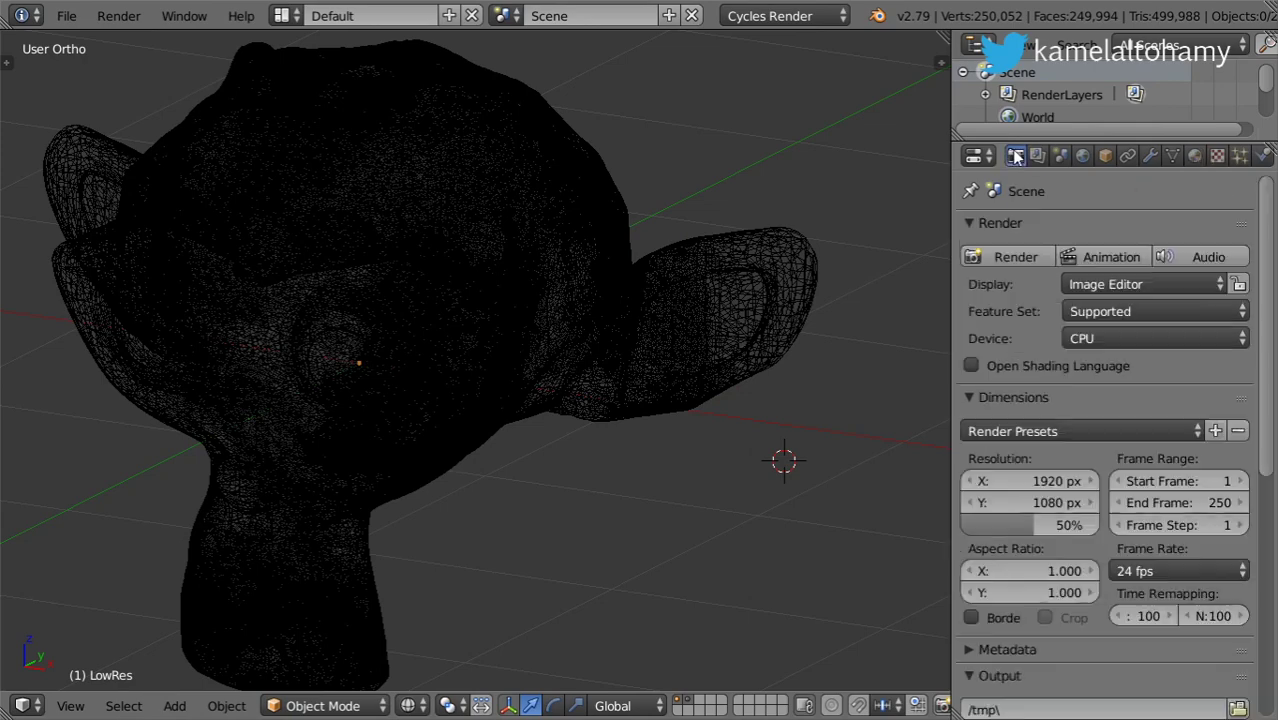
- Show both model layers, select HighRes-Model, then add LowRes as the active object
right_click(786, 322)
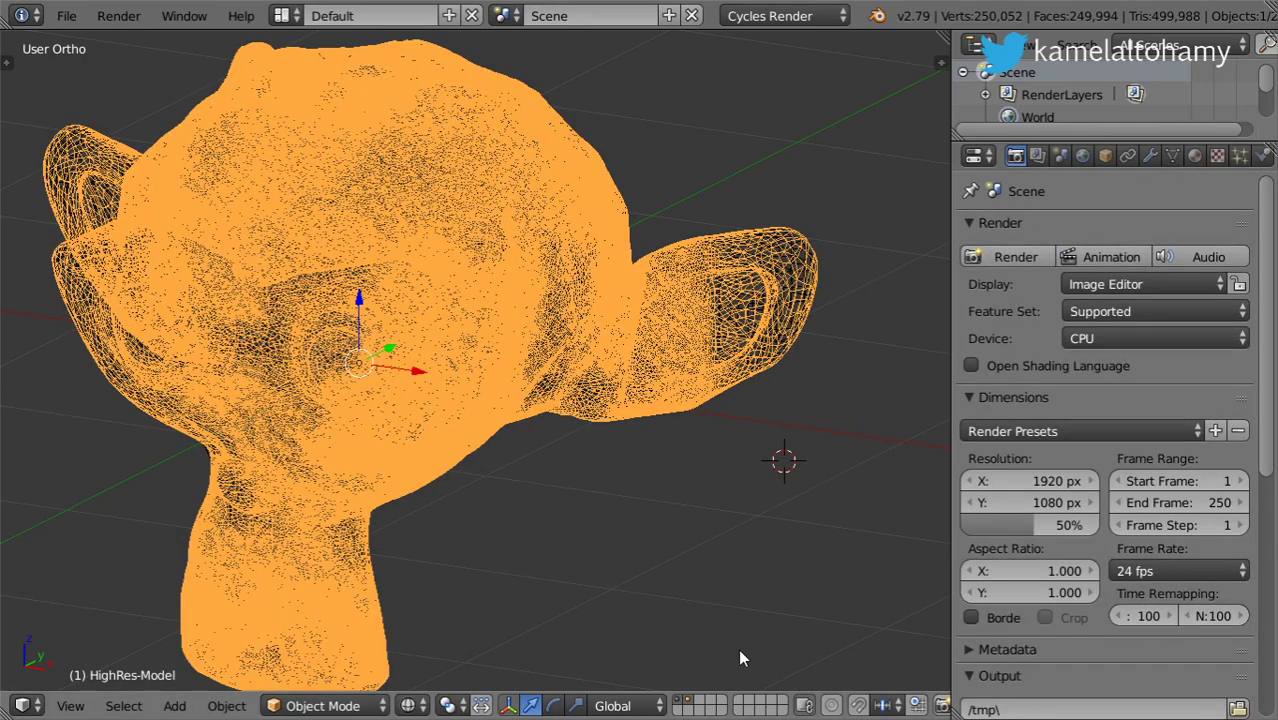
click(680, 704)
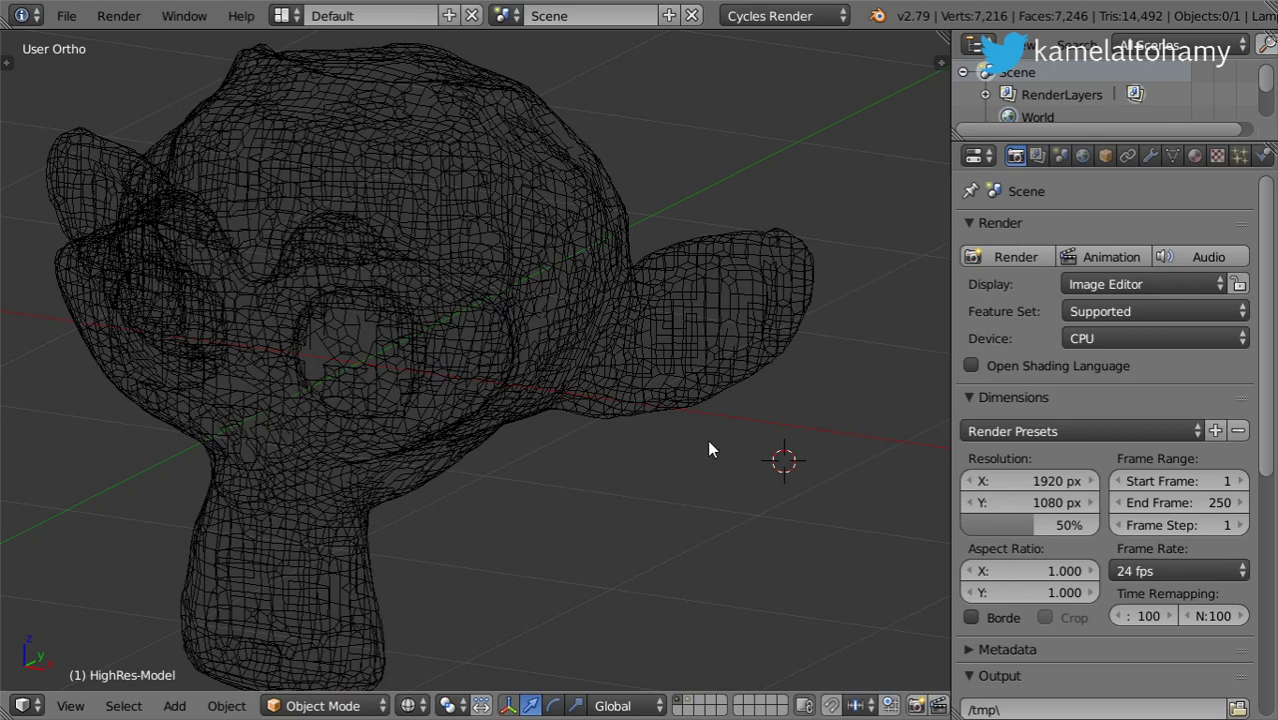
click(694, 701)
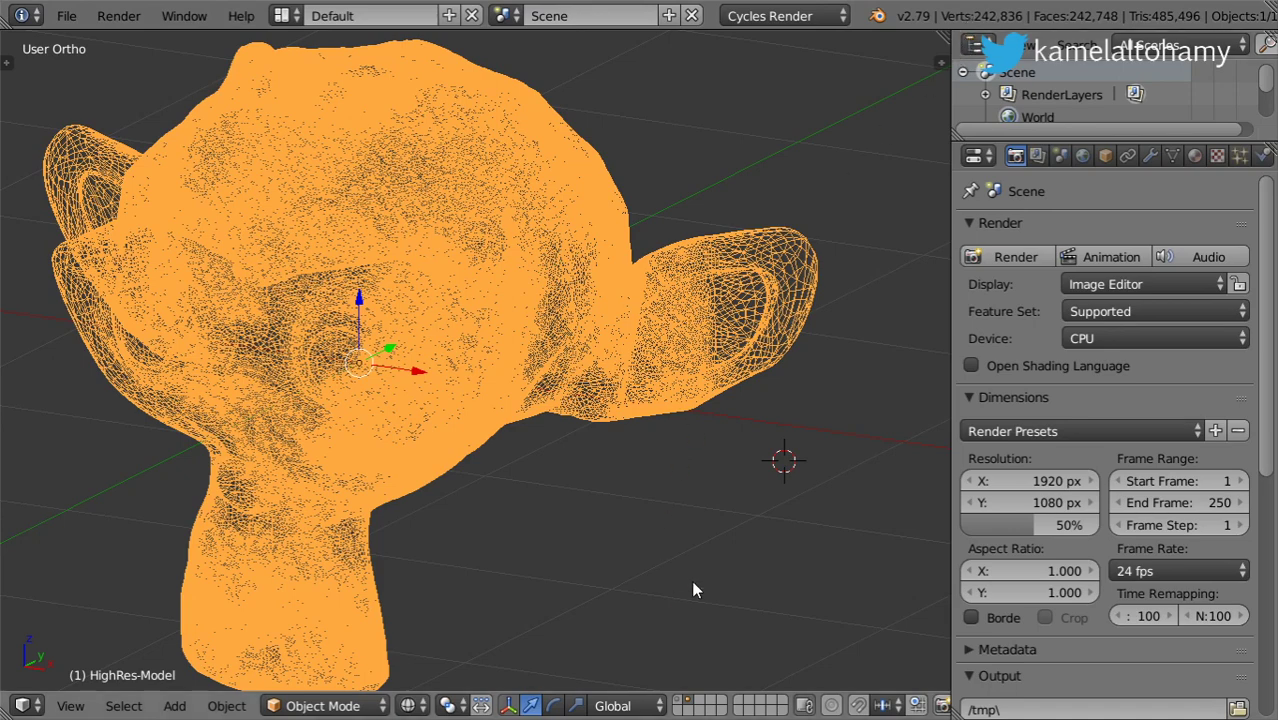
shift+click(678, 701)
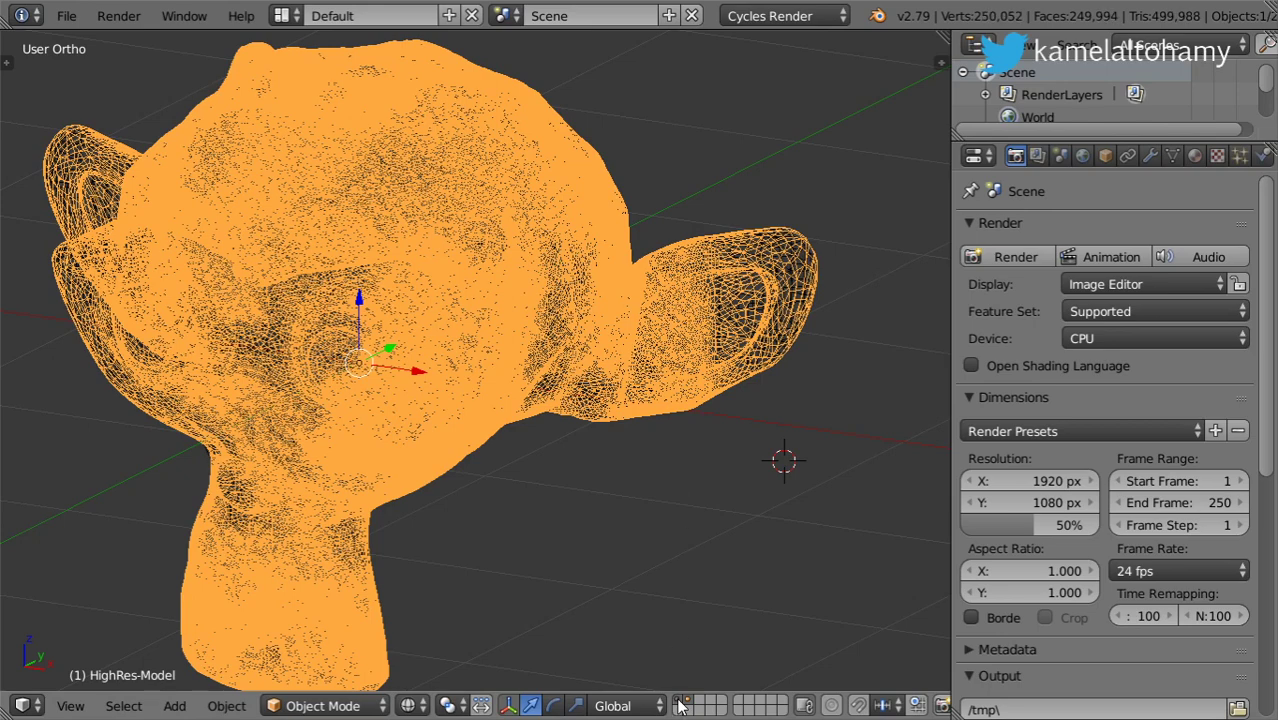
shift+right_click(768, 341)
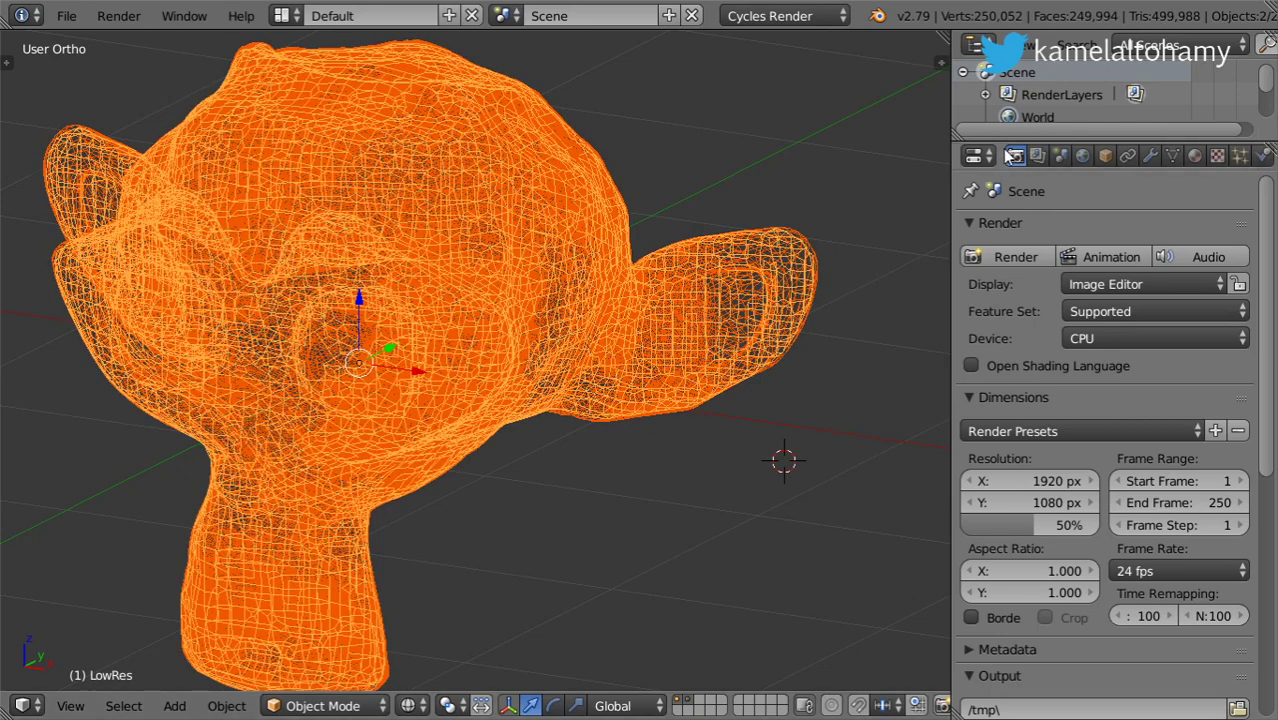
click(1105, 155)
click(1015, 155)
drag(1262, 362, 1264, 625)
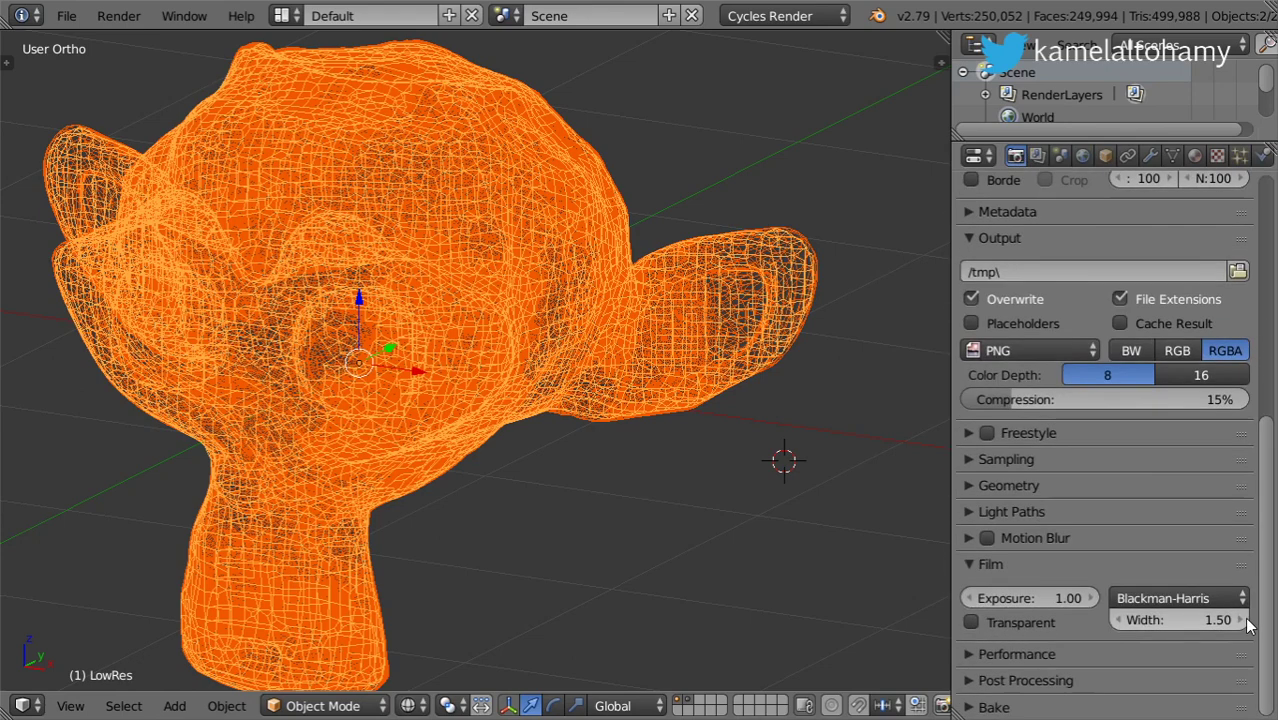
- Collapse the Film, Output and Dimensions panels and expand the Bake panel
click(1015, 566)
click(1000, 240)
scroll(1016, 409, up, 5)
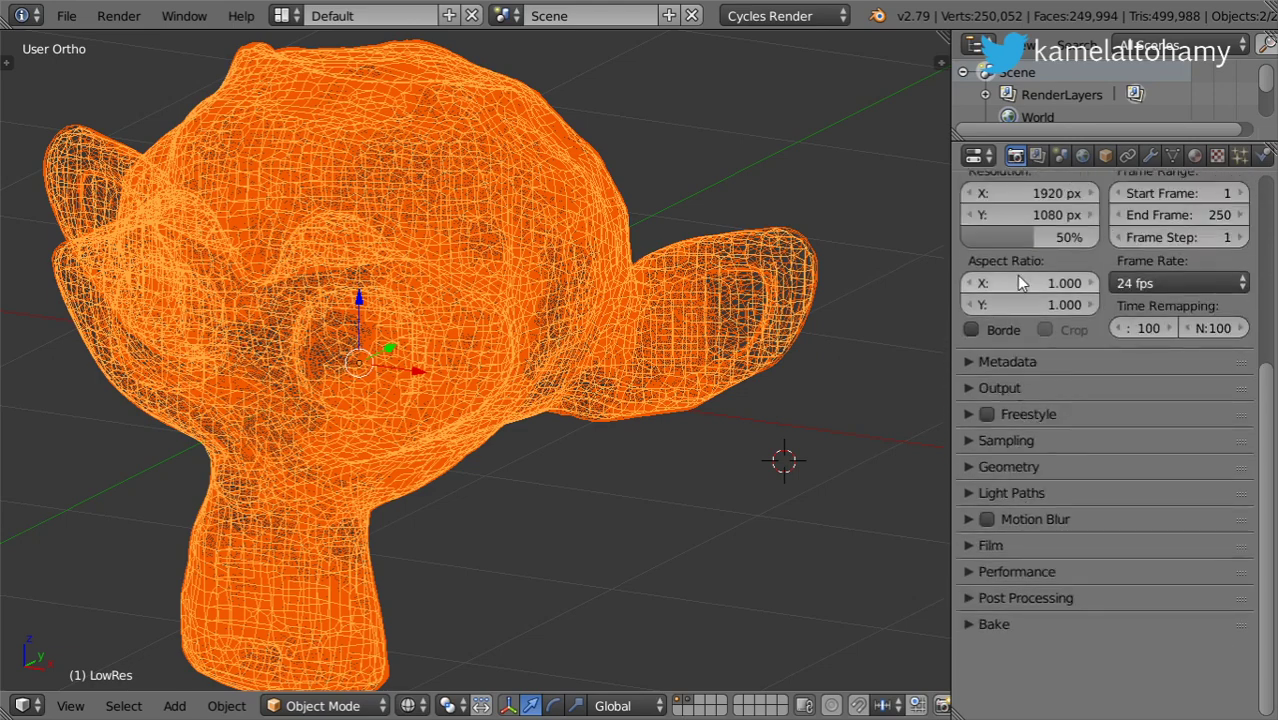
scroll(1016, 275, up, 4)
click(1020, 297)
click(1011, 591)
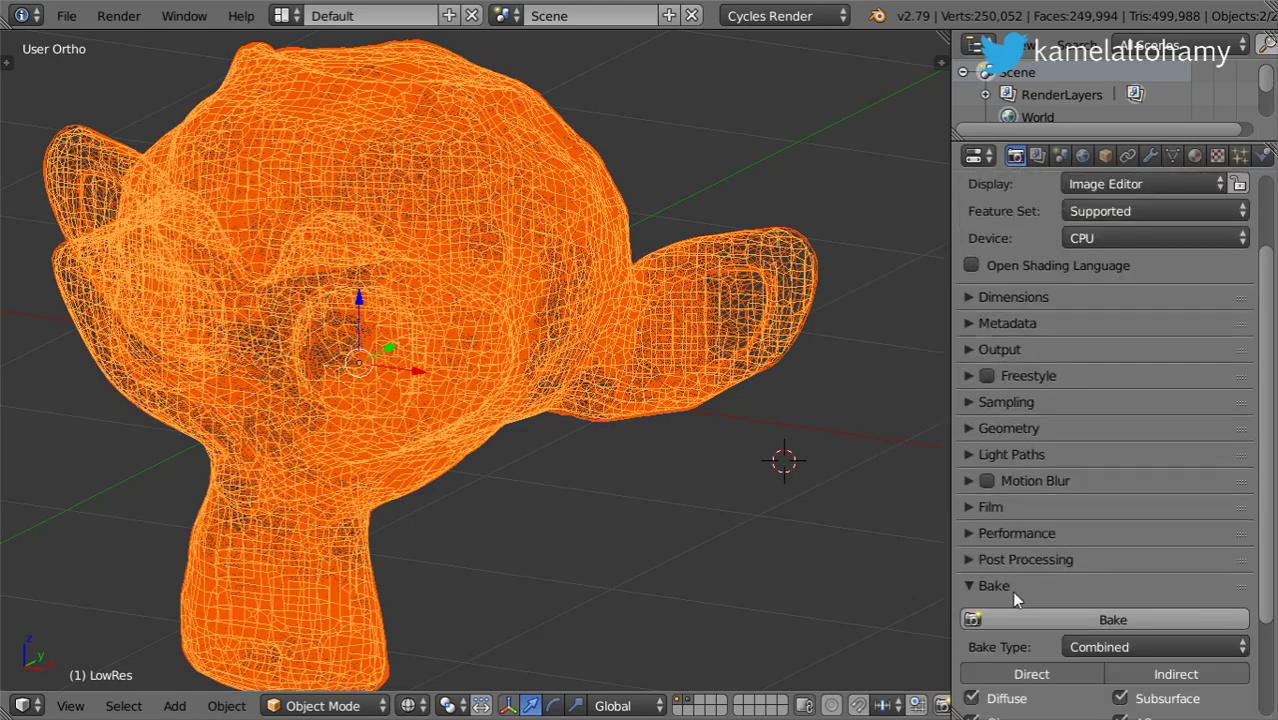
scroll(1050, 600, down, 3)
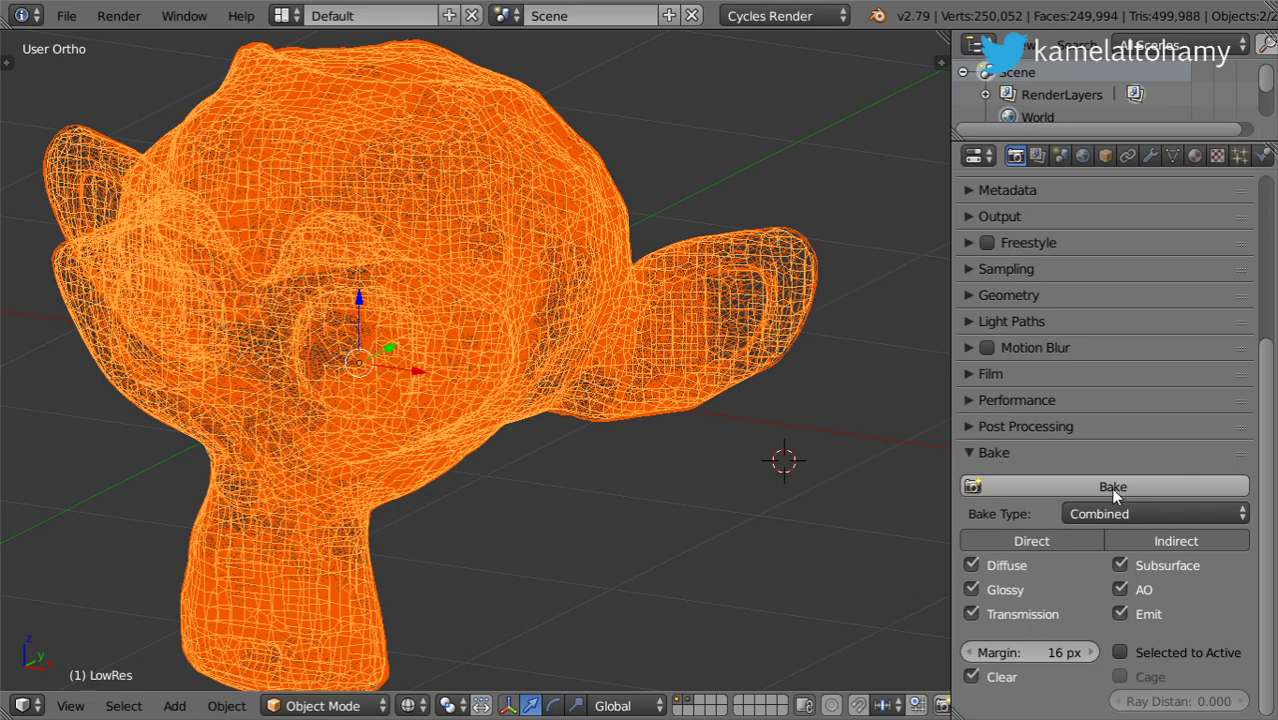
- Set Bake Type to Normal, enable Selected to Active, and set Ray Distance to 1
click(1118, 515)
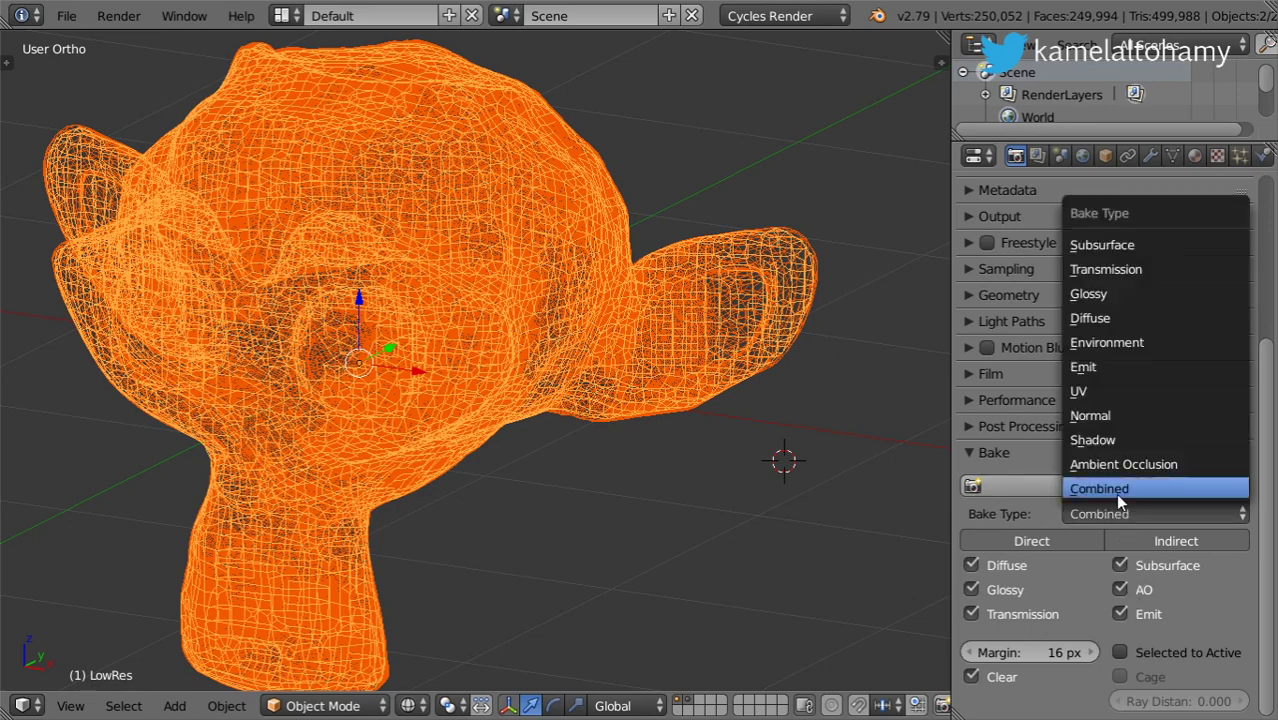
click(1108, 418)
click(1142, 603)
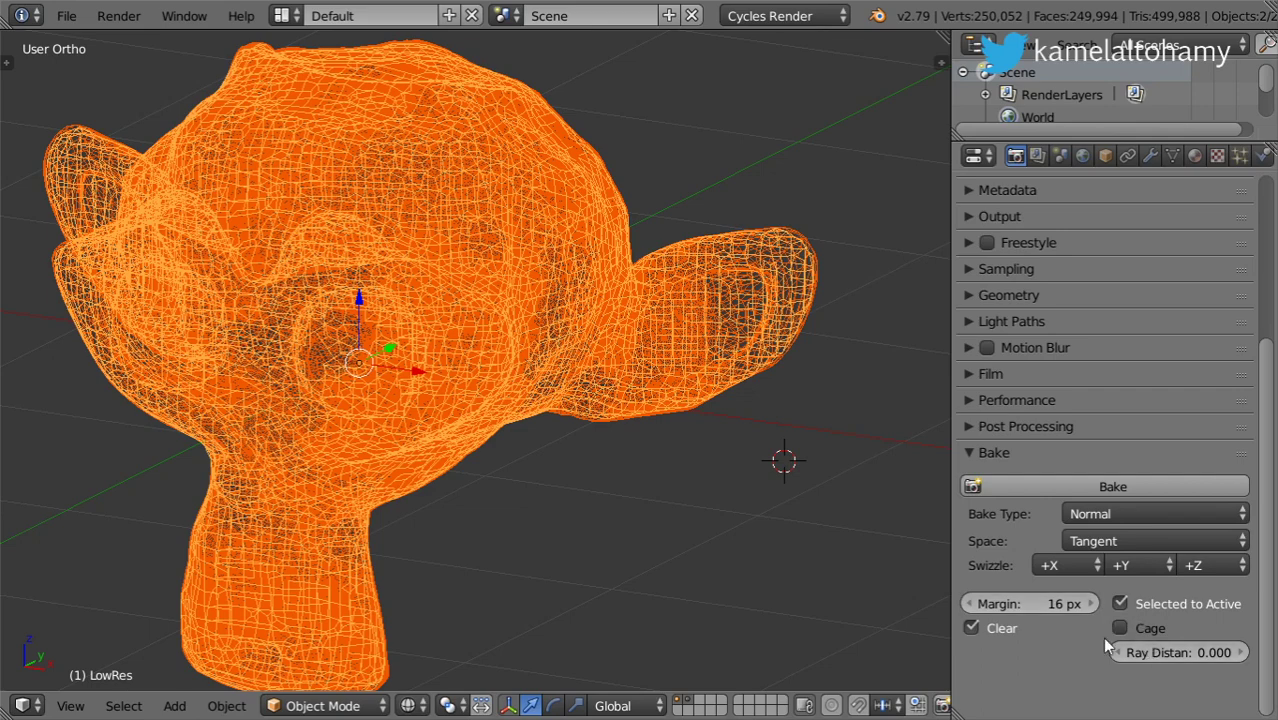
click(1184, 652)
text(1)
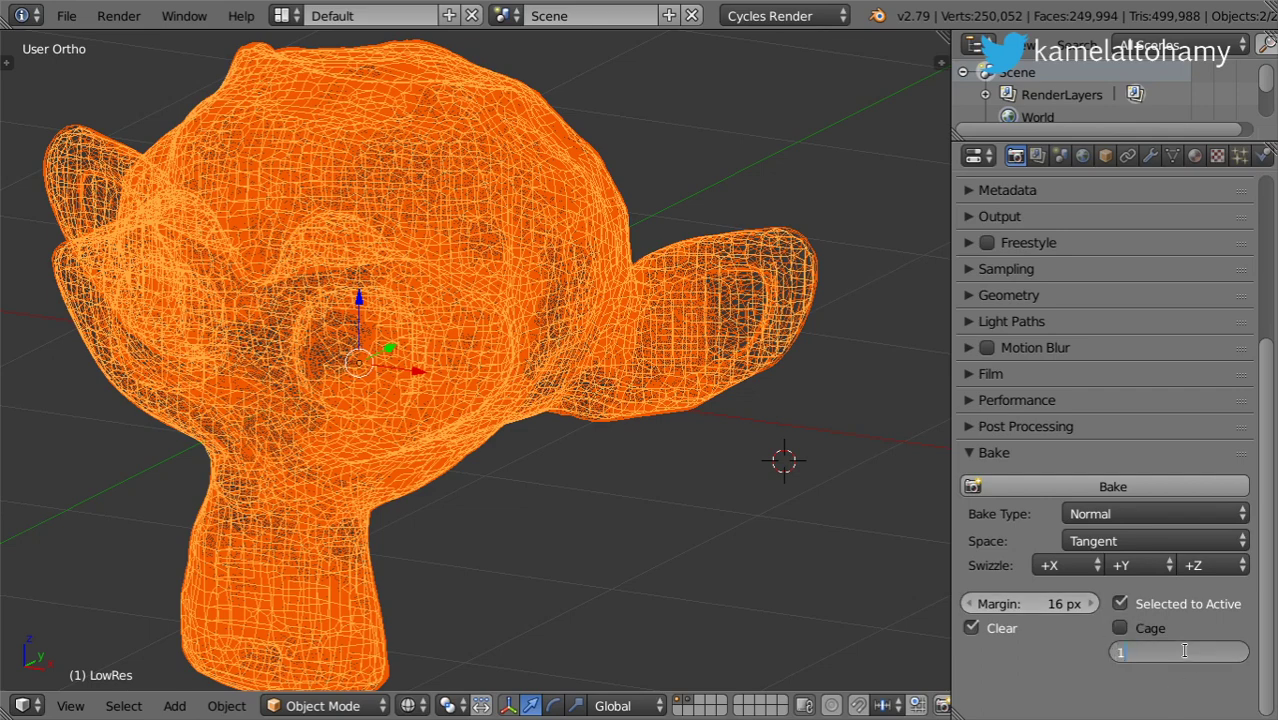
key(Return)
- Check the baked image and the Image Texture node setup, then bake the normal map from the 3D view
click(24, 705)
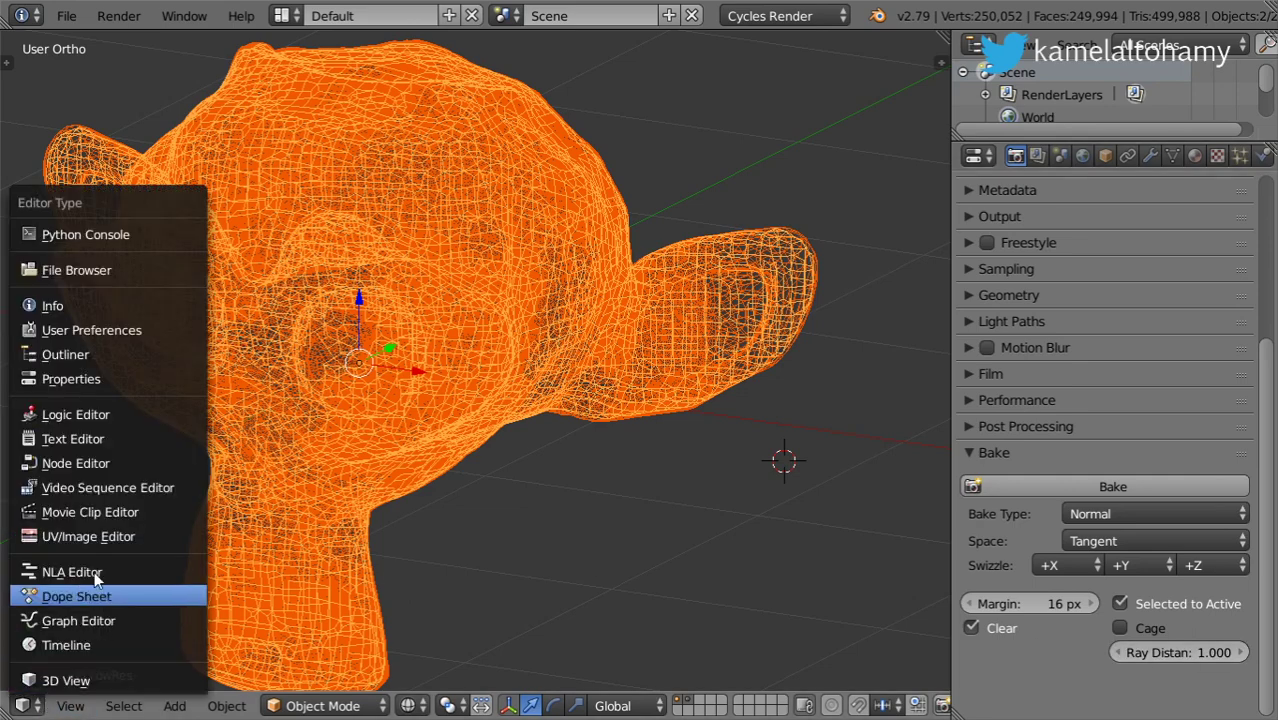
click(88, 536)
click(22, 706)
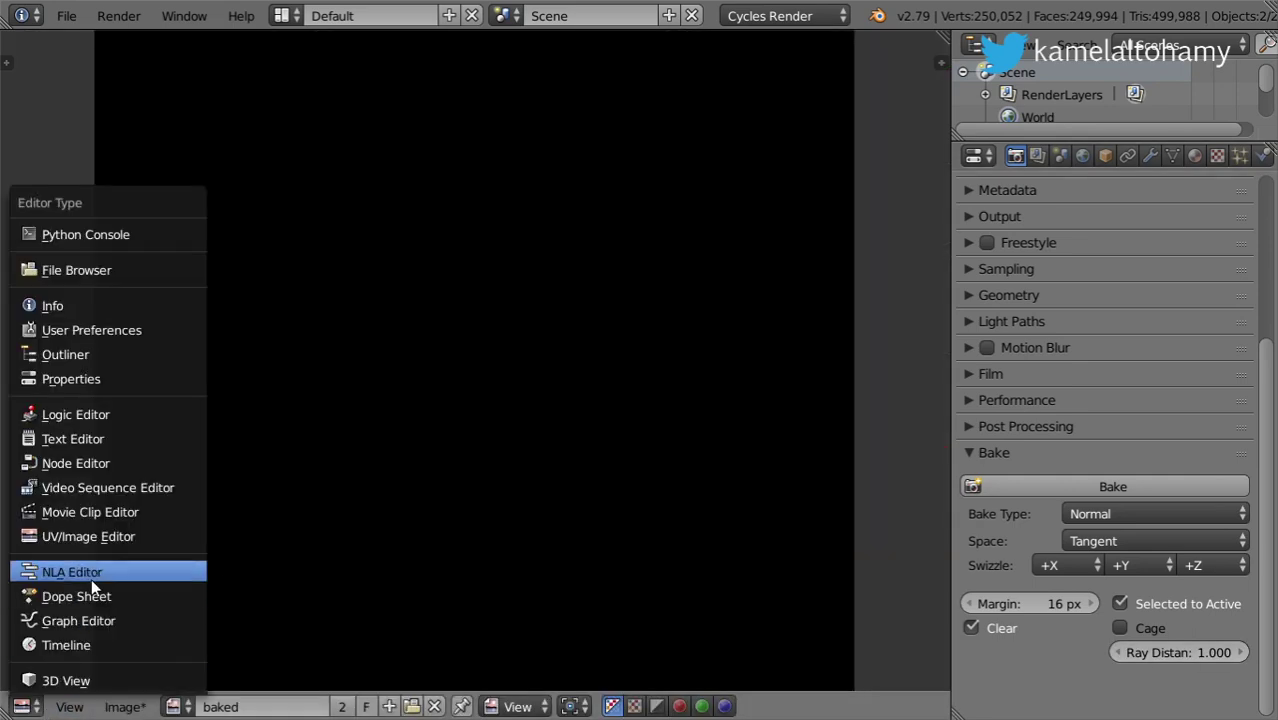
click(102, 463)
scroll(398, 319, down, 2)
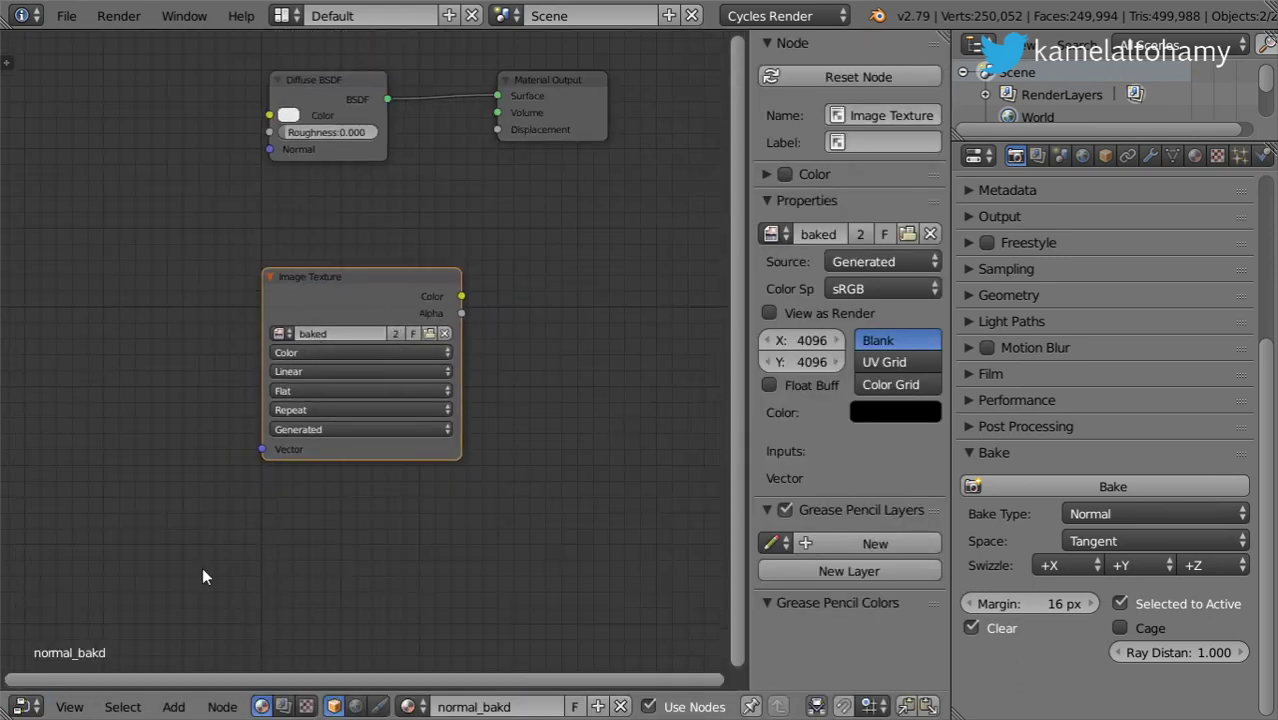
click(22, 706)
click(78, 677)
click(1057, 488)
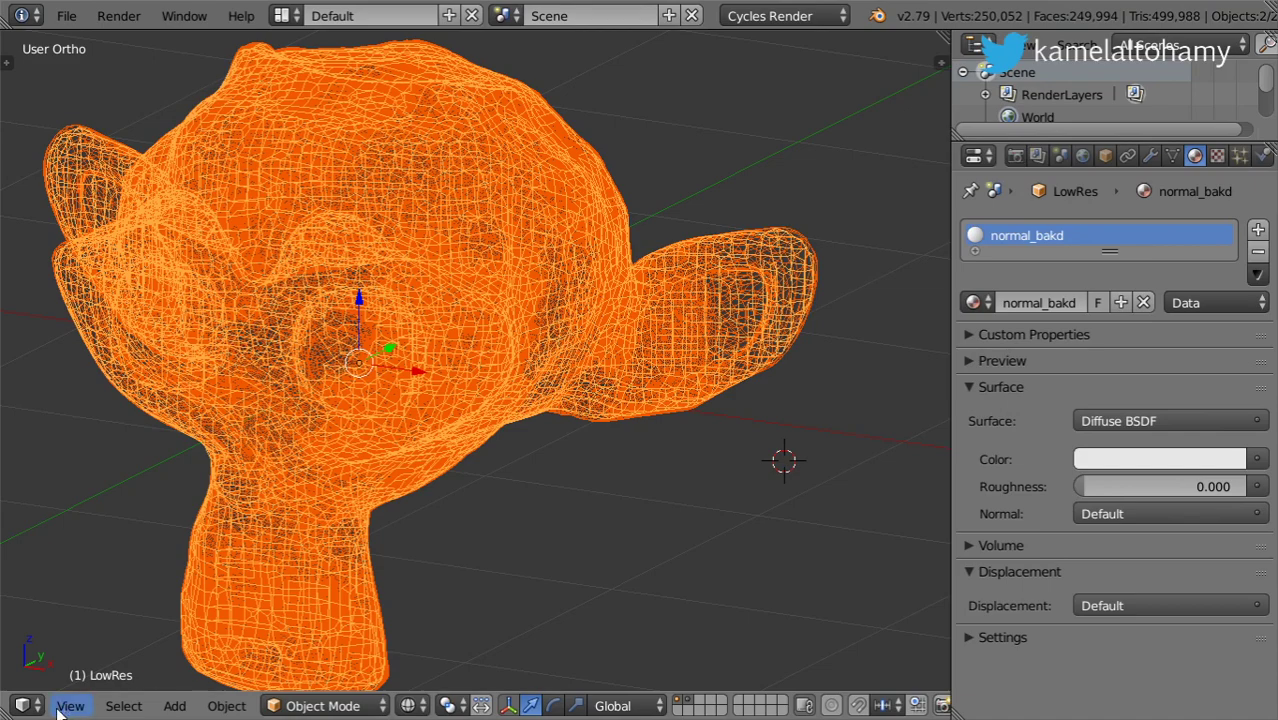
- Inspect the baked normal map in the UV/Image Editor
click(24, 705)
click(78, 532)
scroll(300, 485, down, 2)
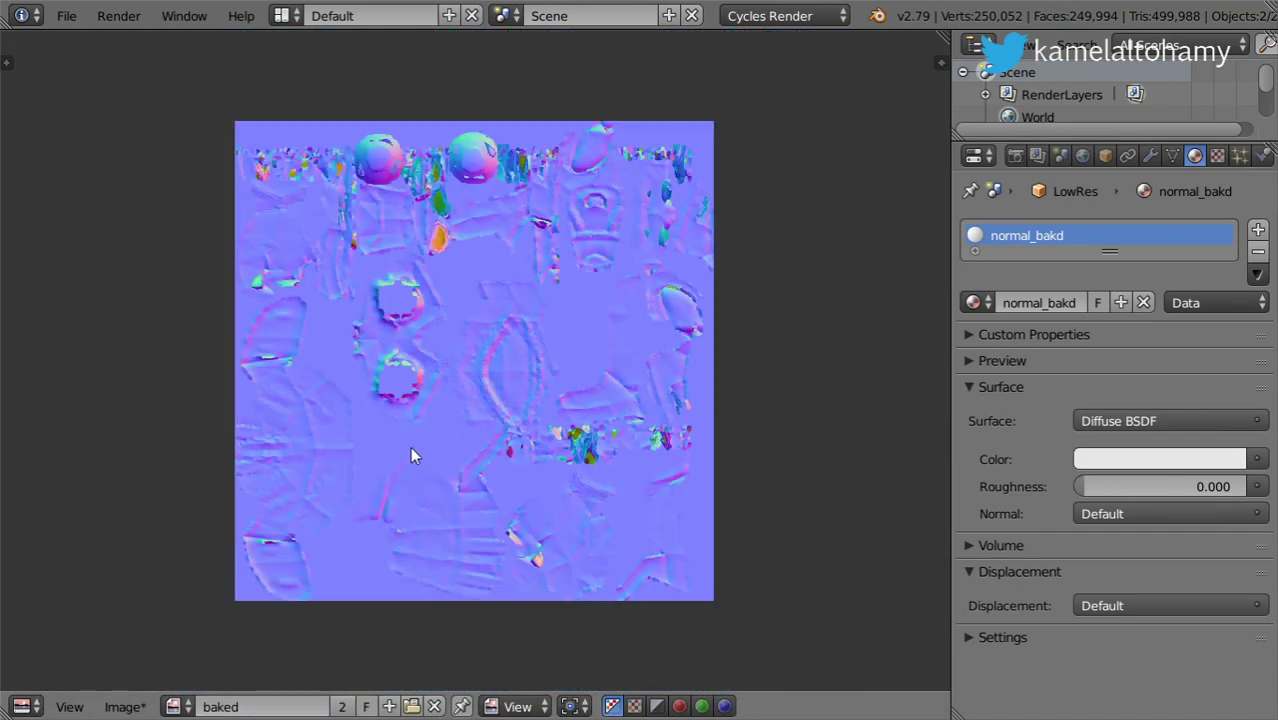
scroll(527, 236, up, 2)
scroll(540, 255, down, 2)
scroll(580, 290, up, 2)
- Return to the 3D view, hide the high-res layer and switch to solid shading
click(22, 706)
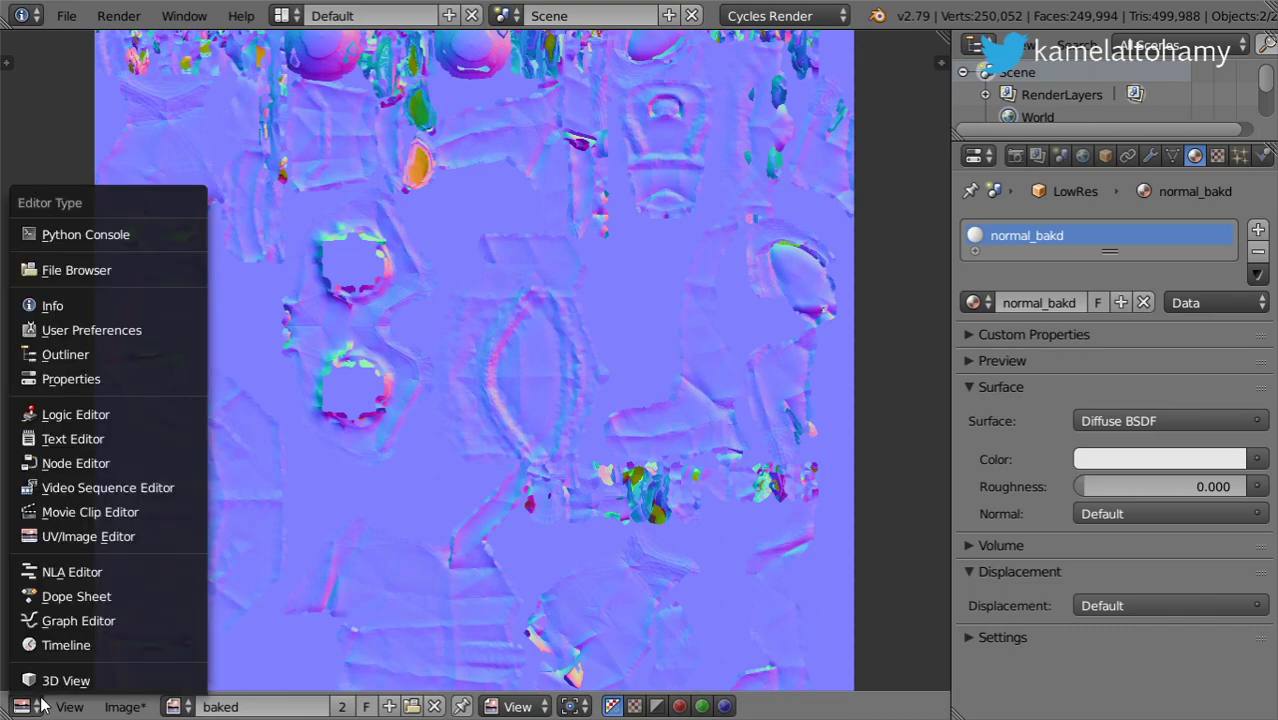
click(70, 685)
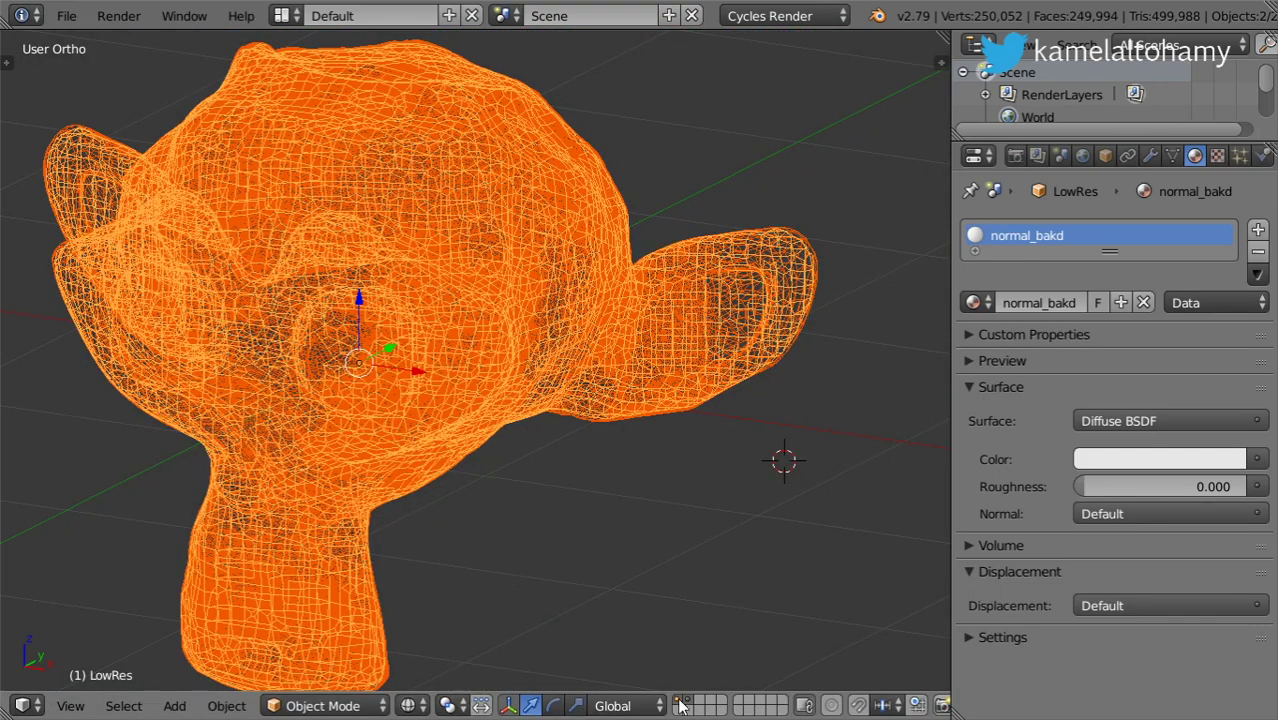
click(680, 706)
key(z)
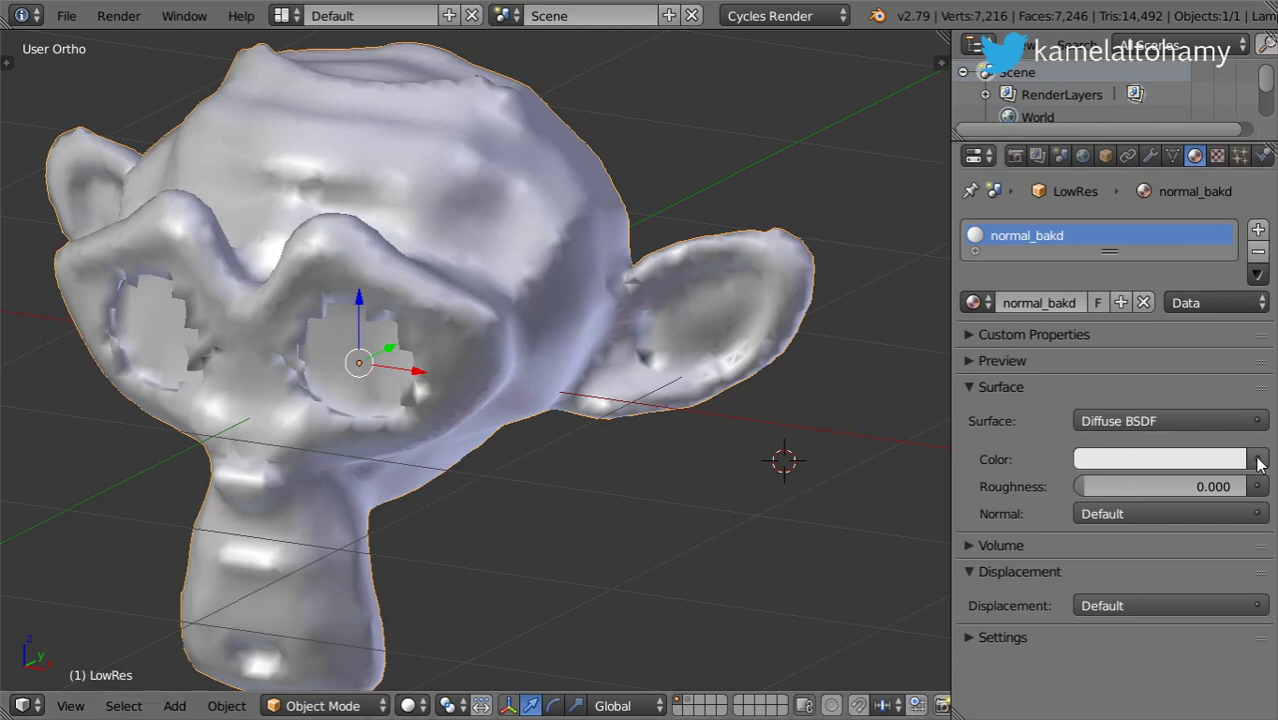
- Change the surface to Principled BSDF with an orange base colour (0.8, 0.347, 0)
click(1190, 421)
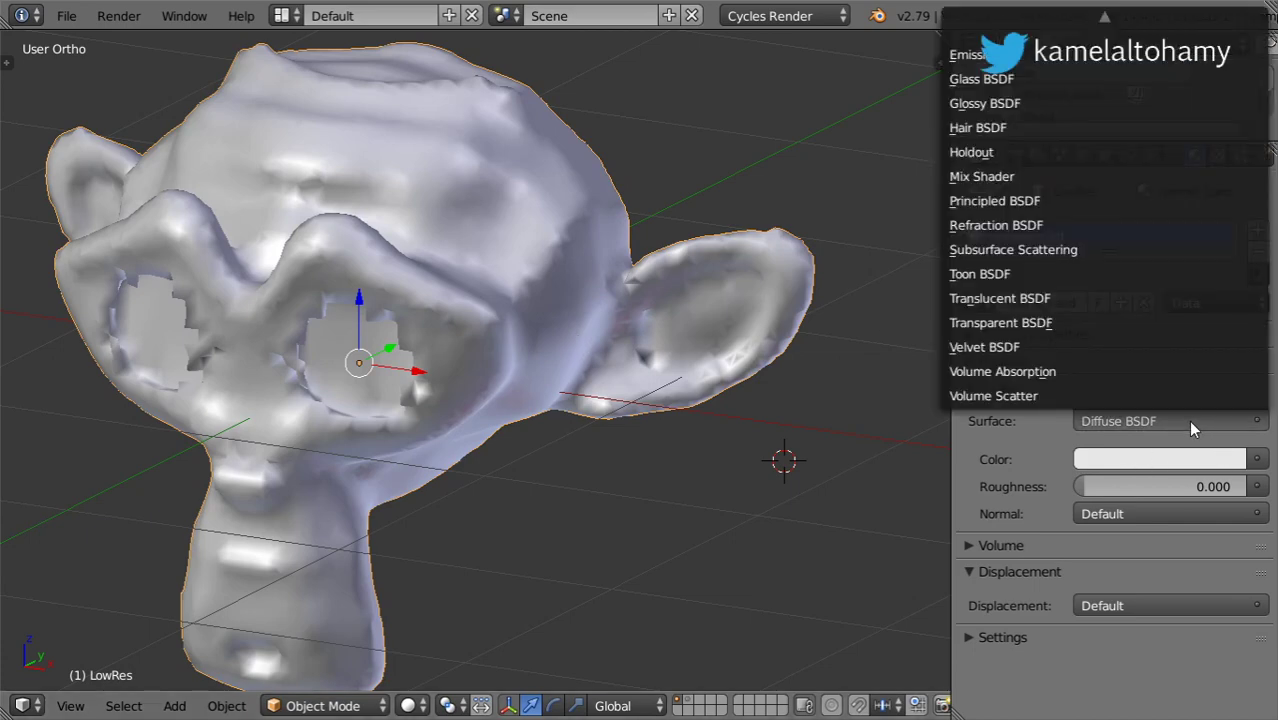
click(1011, 201)
click(1207, 485)
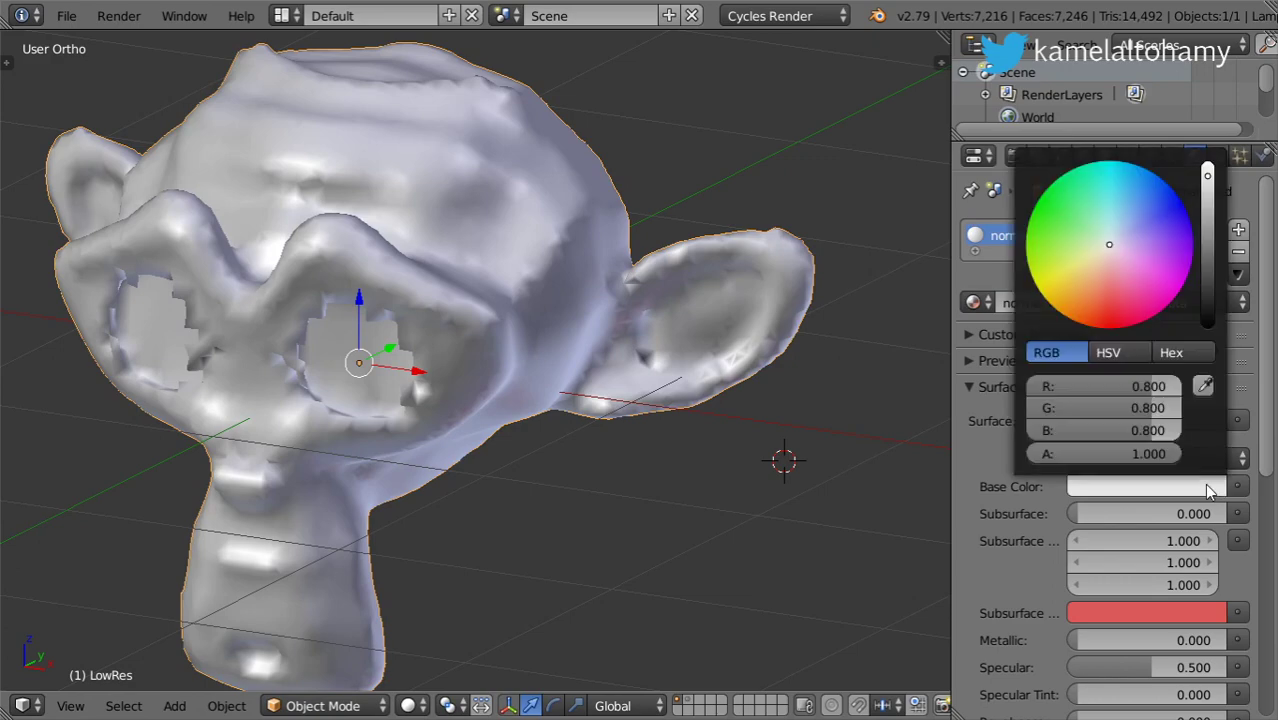
mouse_move(1142, 286)
mouse_down()
mouse_move(1053, 279)
mouse_move(1046, 500)
mouse_up()
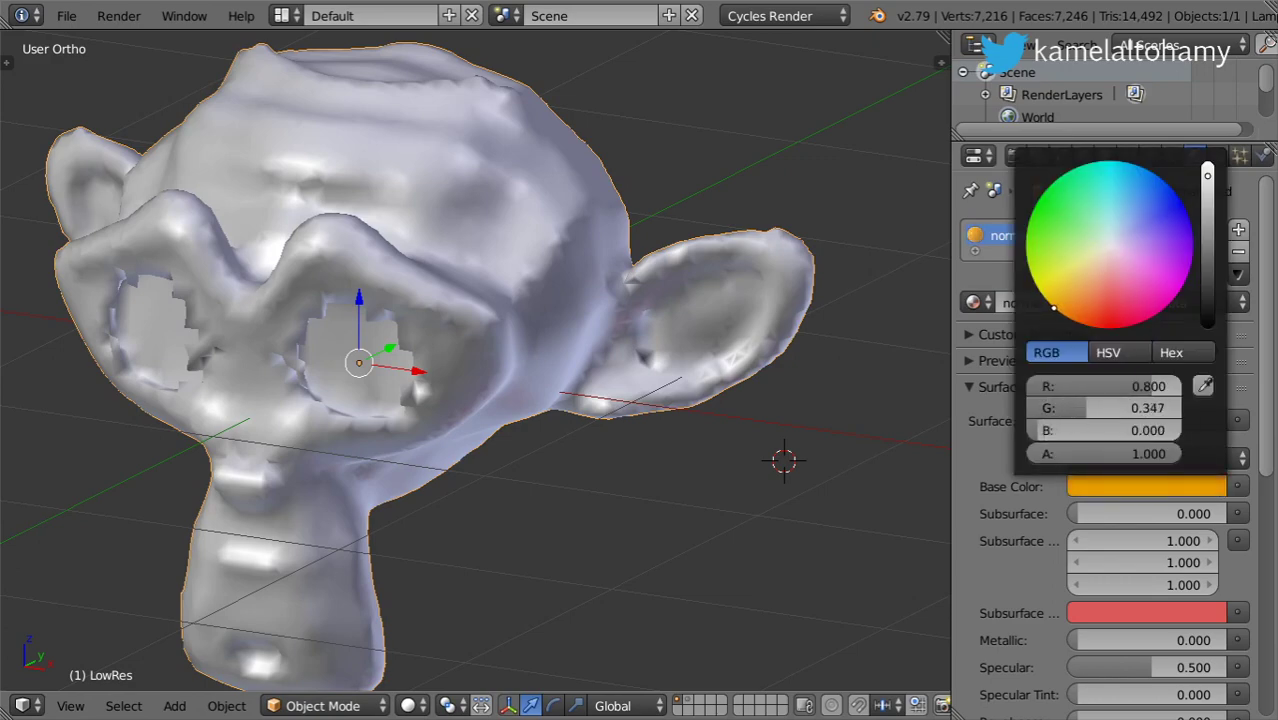
- Set Metallic to 1.000 and Specular to 0.000, then show the node tree
drag(1083, 638, 1228, 640)
click(1104, 667)
text(0)
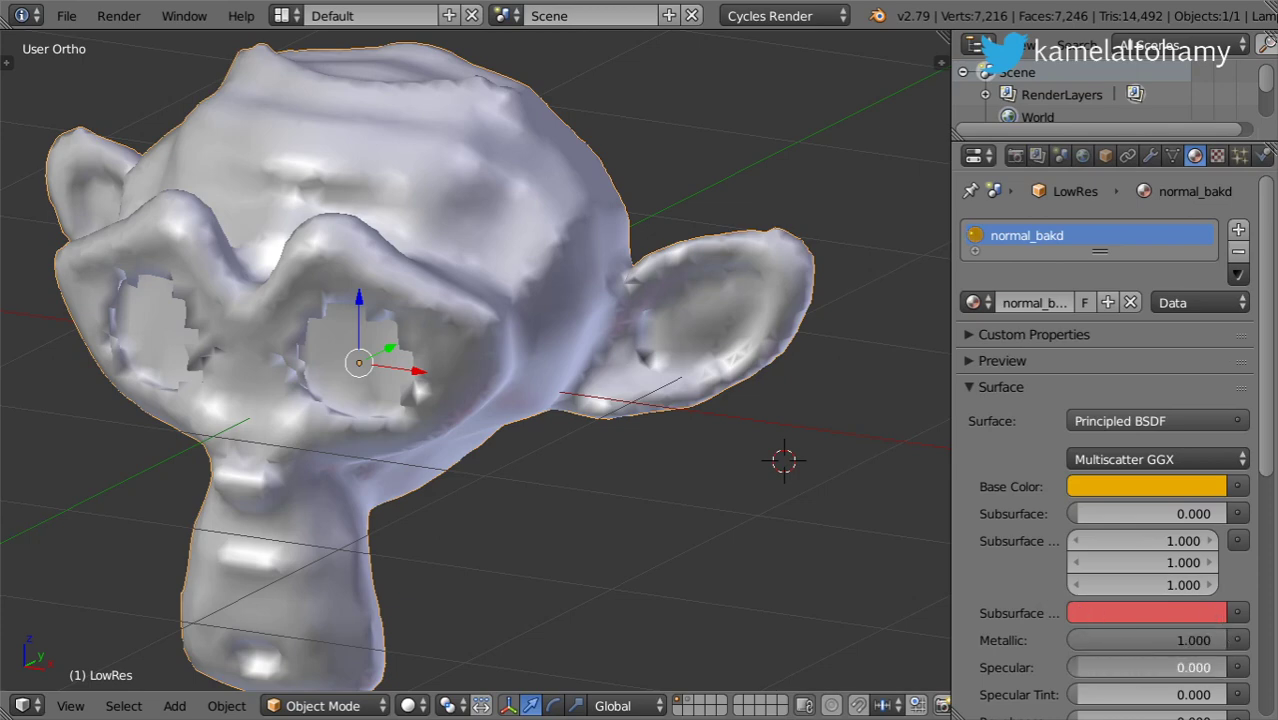
key(Return)
key(shift+F3)
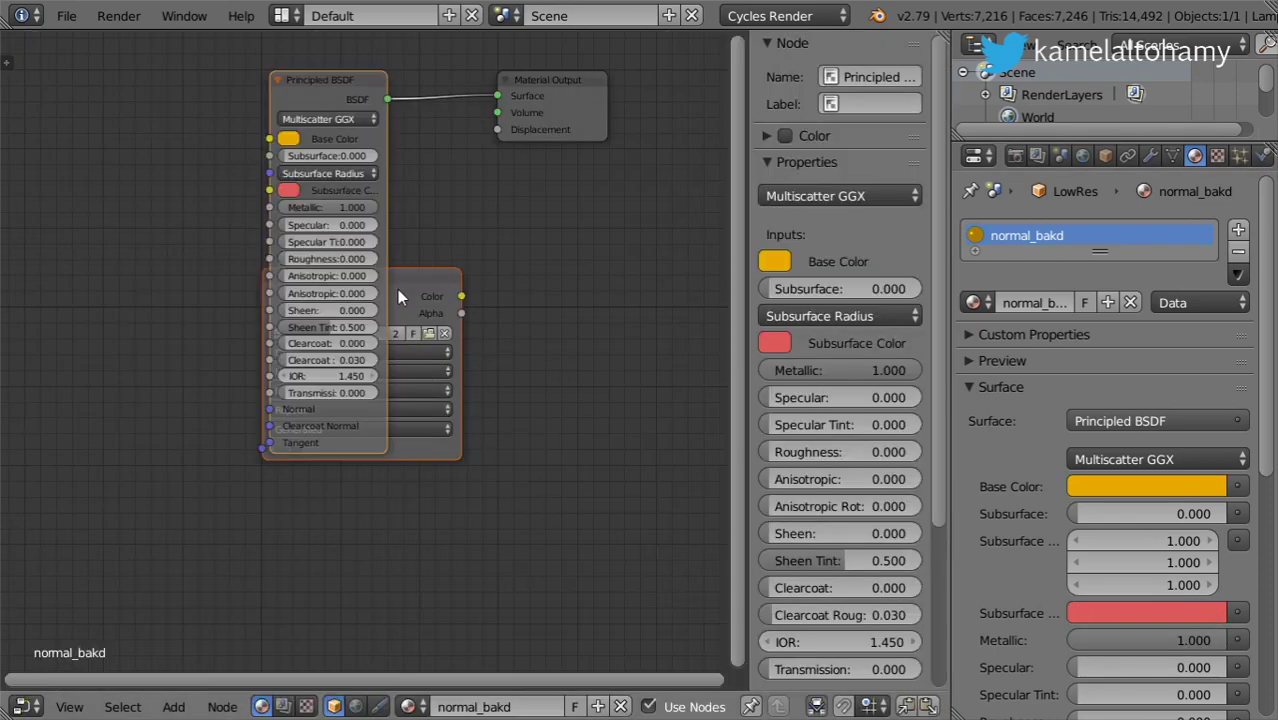
- Place the Image Texture node beside Principled BSDF and set its colour space to Non-Color Data
drag(397, 289, 134, 320)
click(108, 354)
click(101, 317)
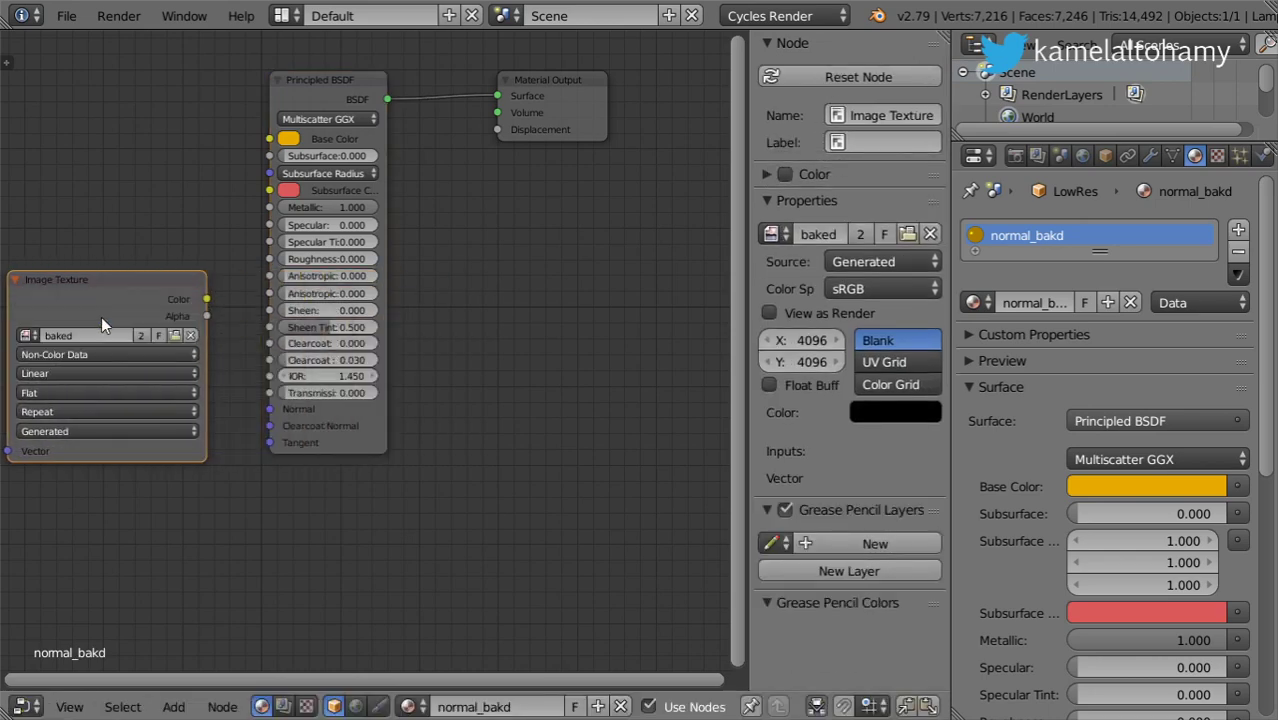
middle_drag(101, 317, 421, 319)
mouse_move(408, 296)
mouse_down()
mouse_move(334, 277)
mouse_move(371, 288)
mouse_up()
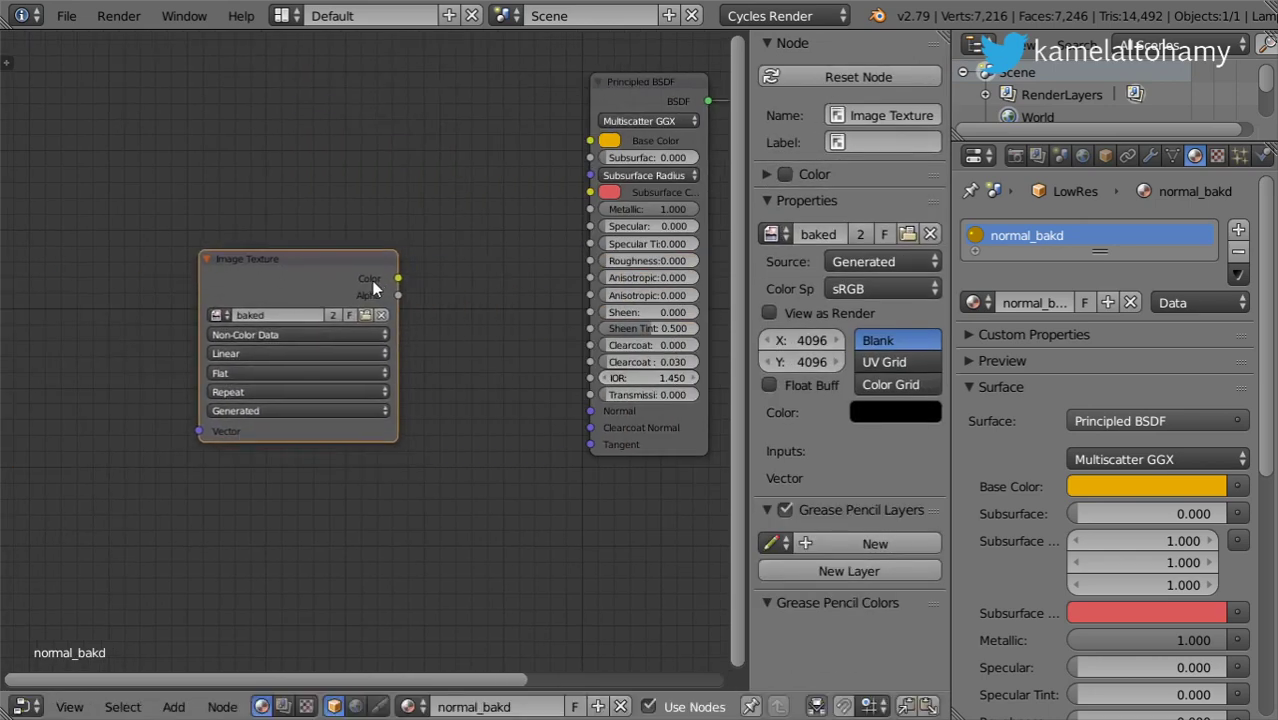
- Add a Normal Map node, link image Color→Color and Normal→BSDF Normal, then return to 3D View
key(shift+a)
click(478, 345)
text(no)
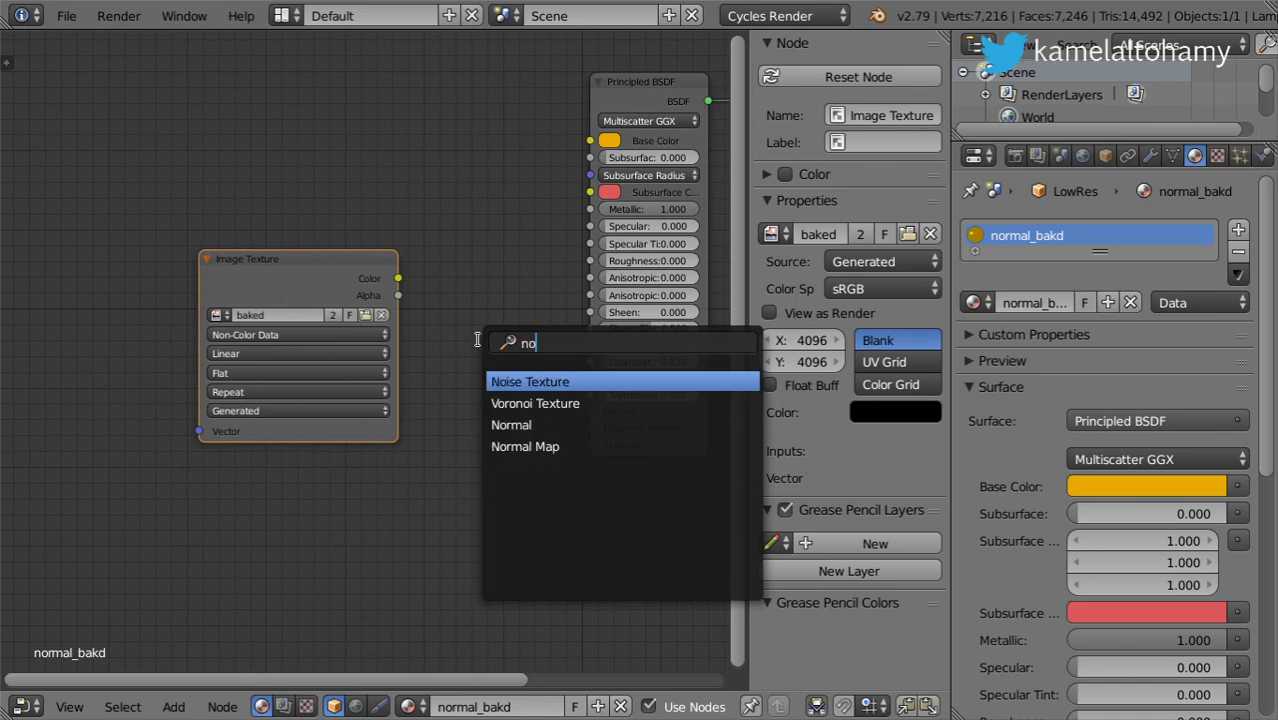
text(rm)
key(Down)
key(Return)
click(466, 376)
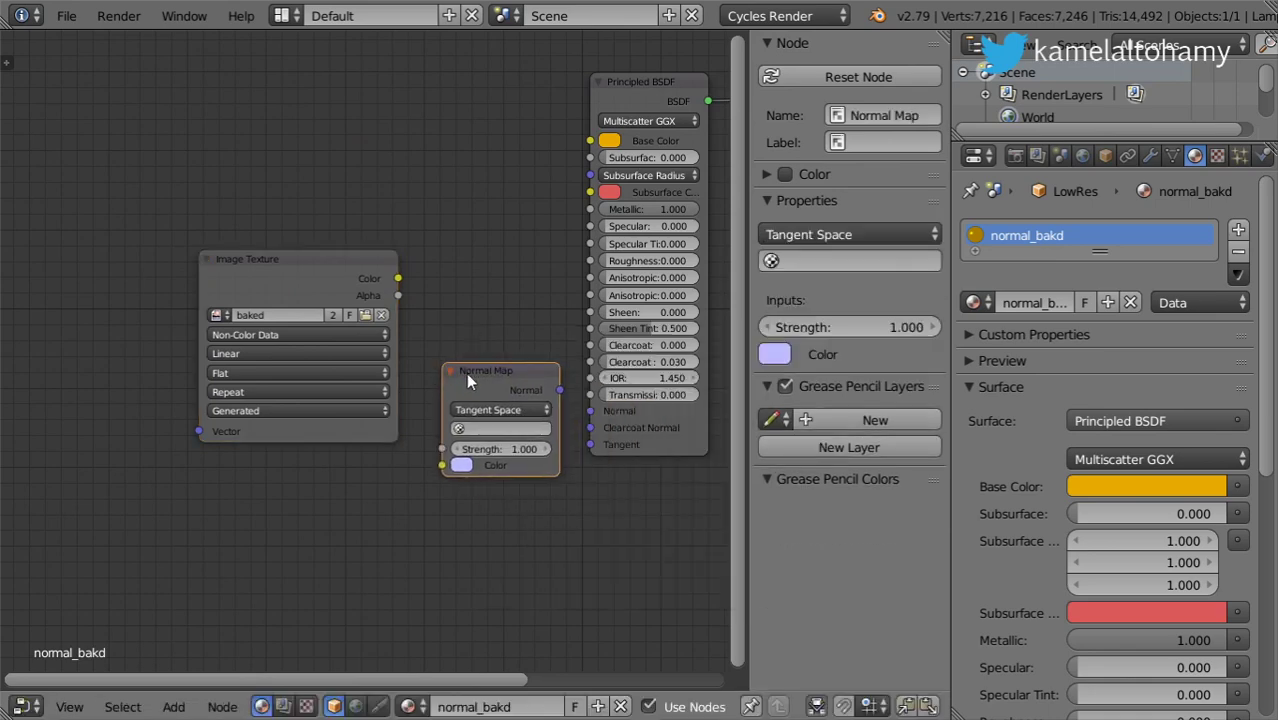
drag(557, 390, 590, 411)
drag(398, 279, 442, 465)
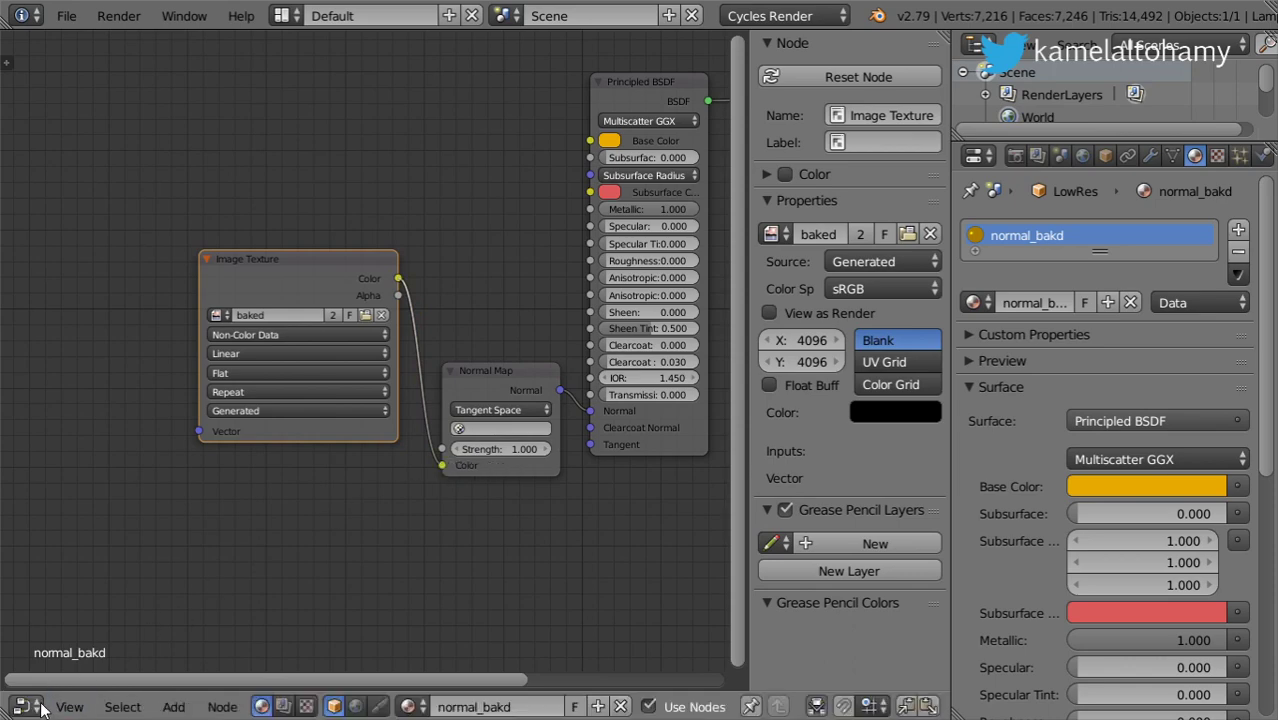
click(40, 708)
click(55, 683)
- Preview the monkey with material shading, then wireframe, and show the render settings
click(410, 706)
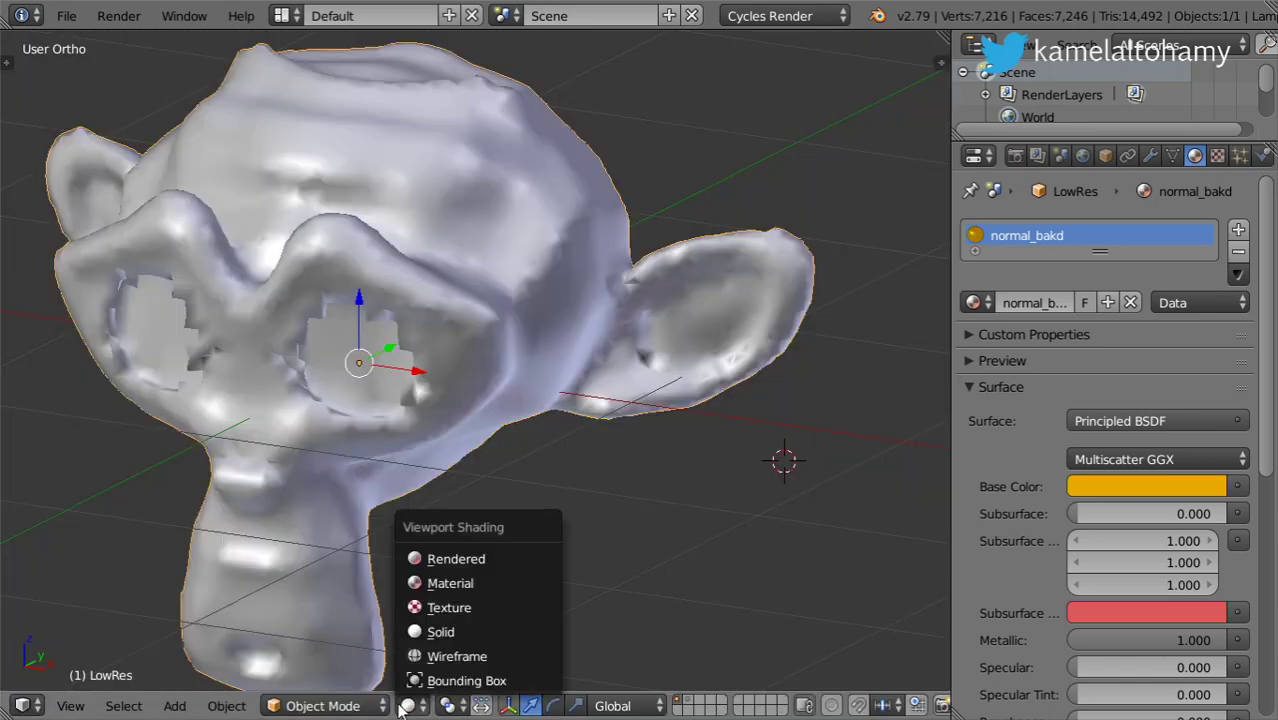
click(462, 590)
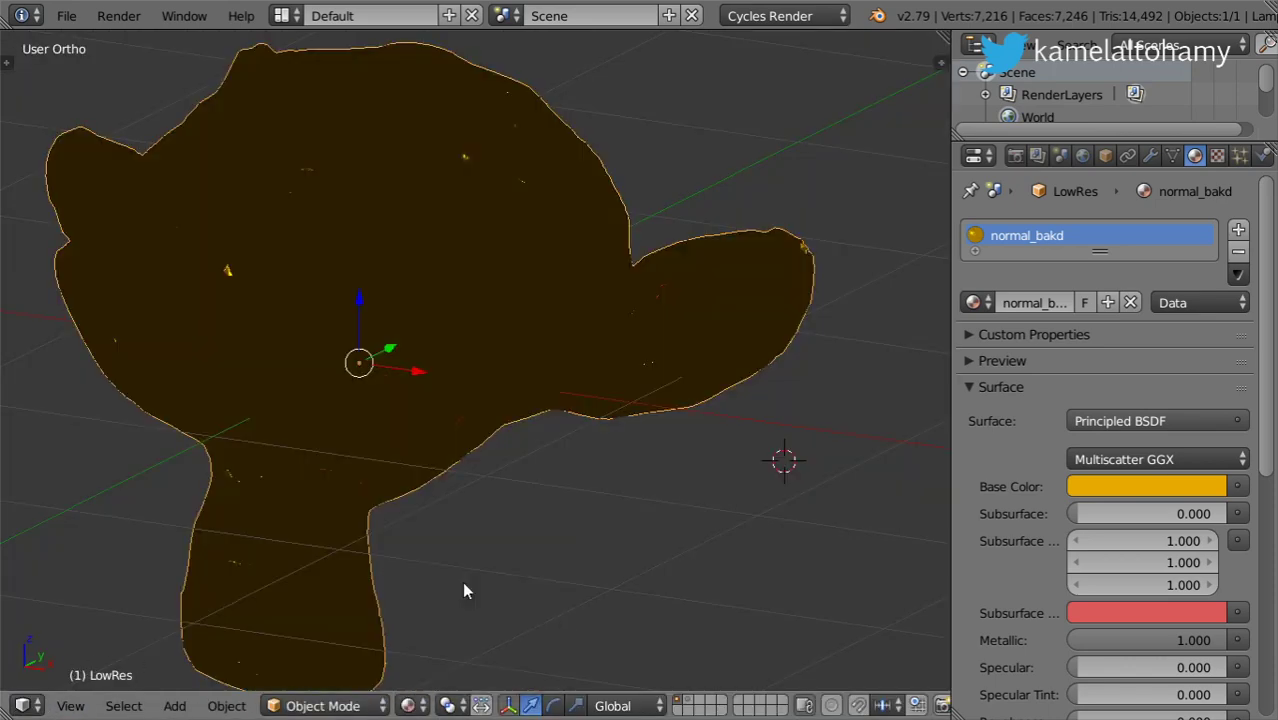
key(z)
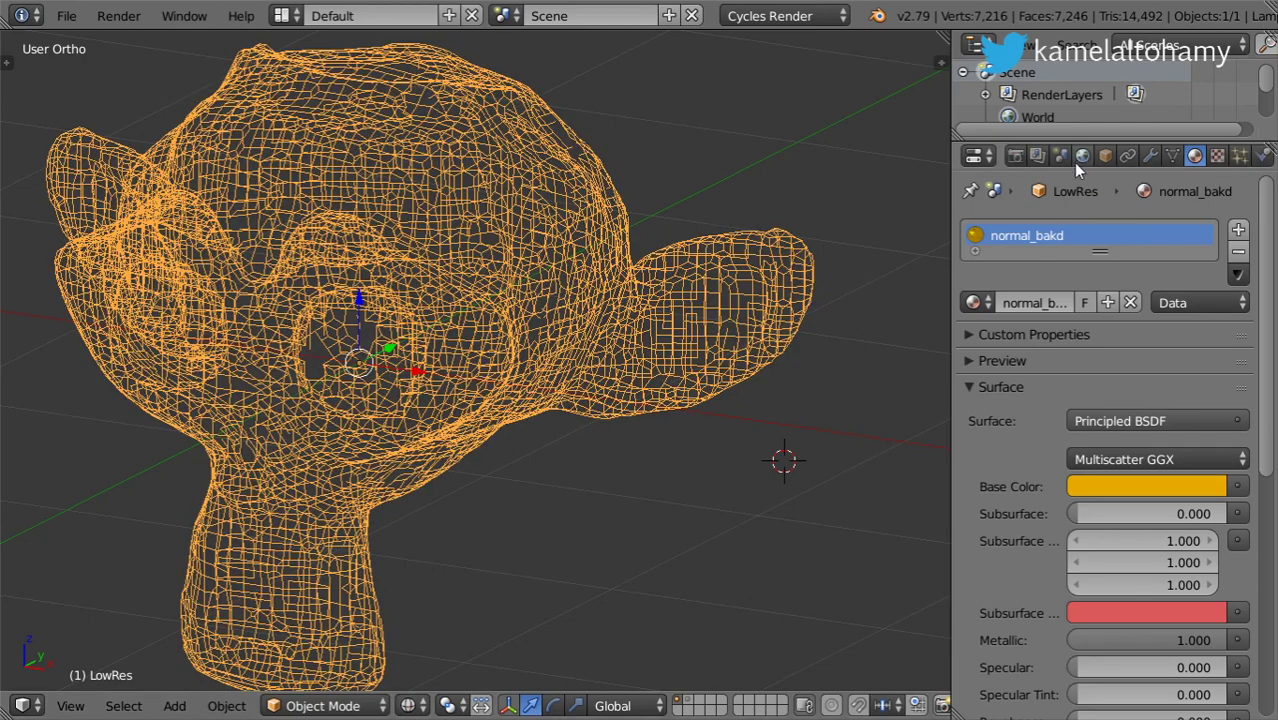
click(1015, 156)
scroll(895, 377, down, 5)
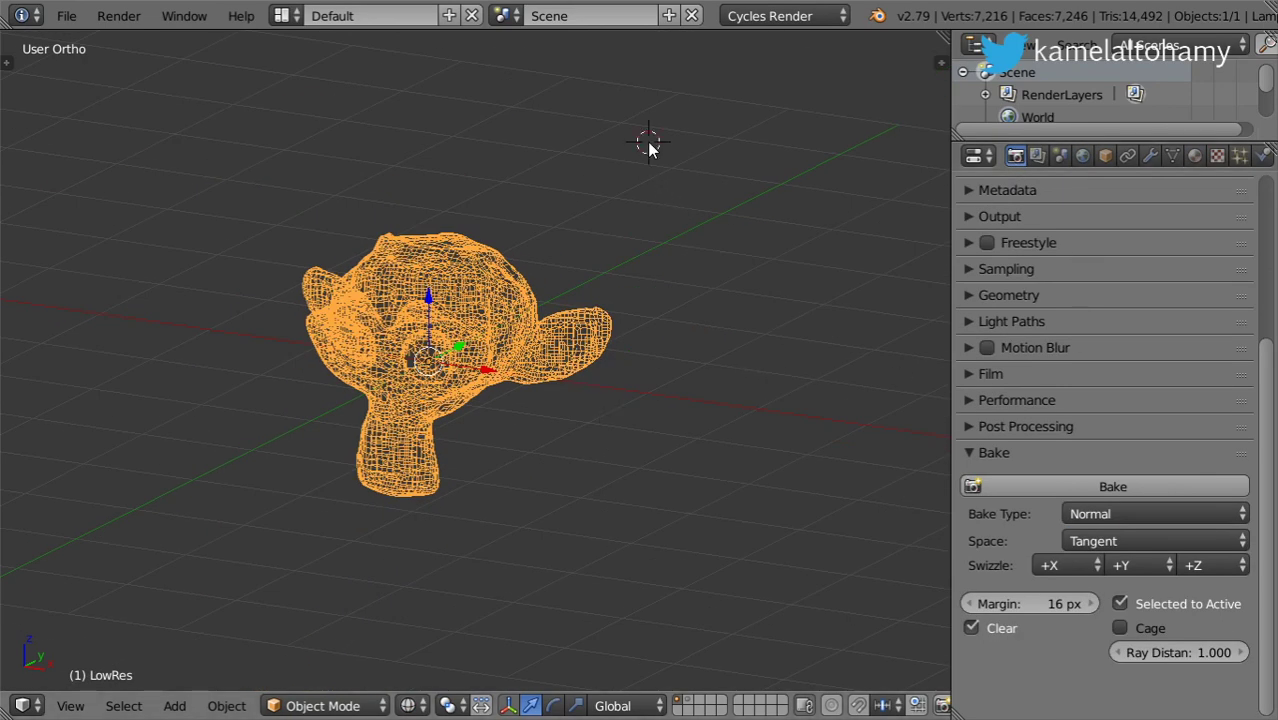
- Add a point lamp and place a duplicate above-left of the monkey
key(shift+a)
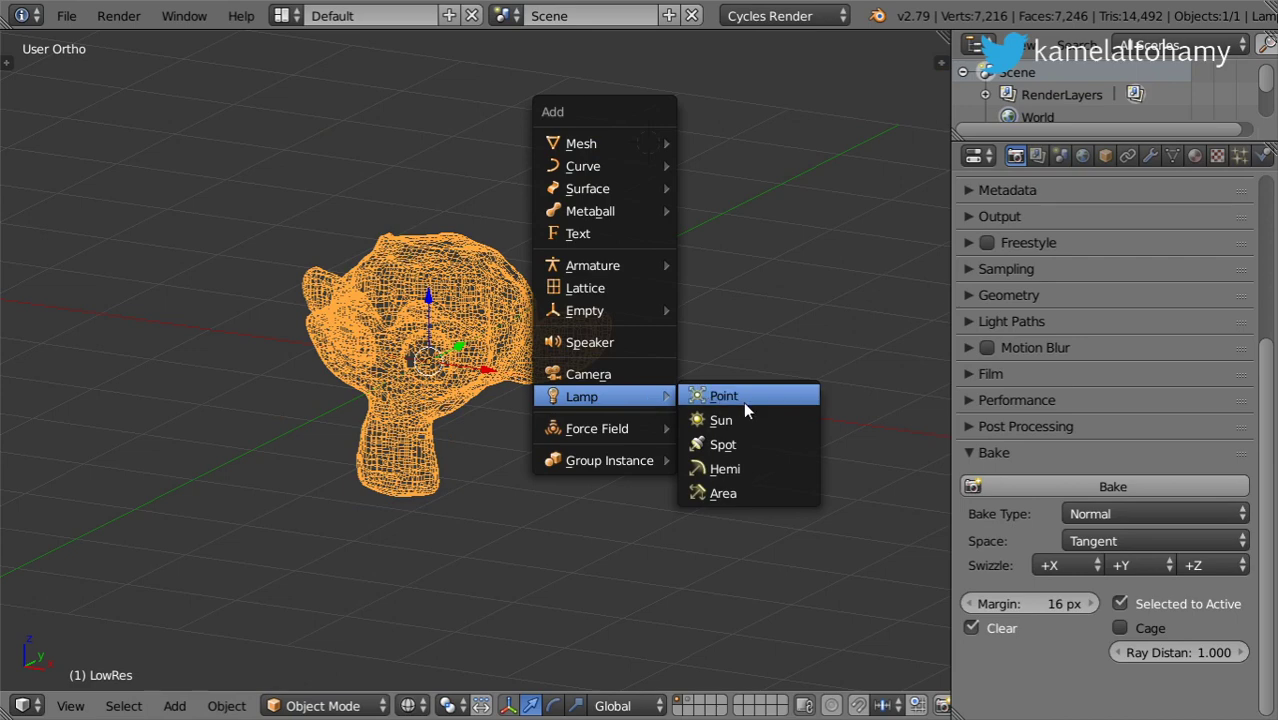
click(743, 401)
key(shift+d)
click(426, 221)
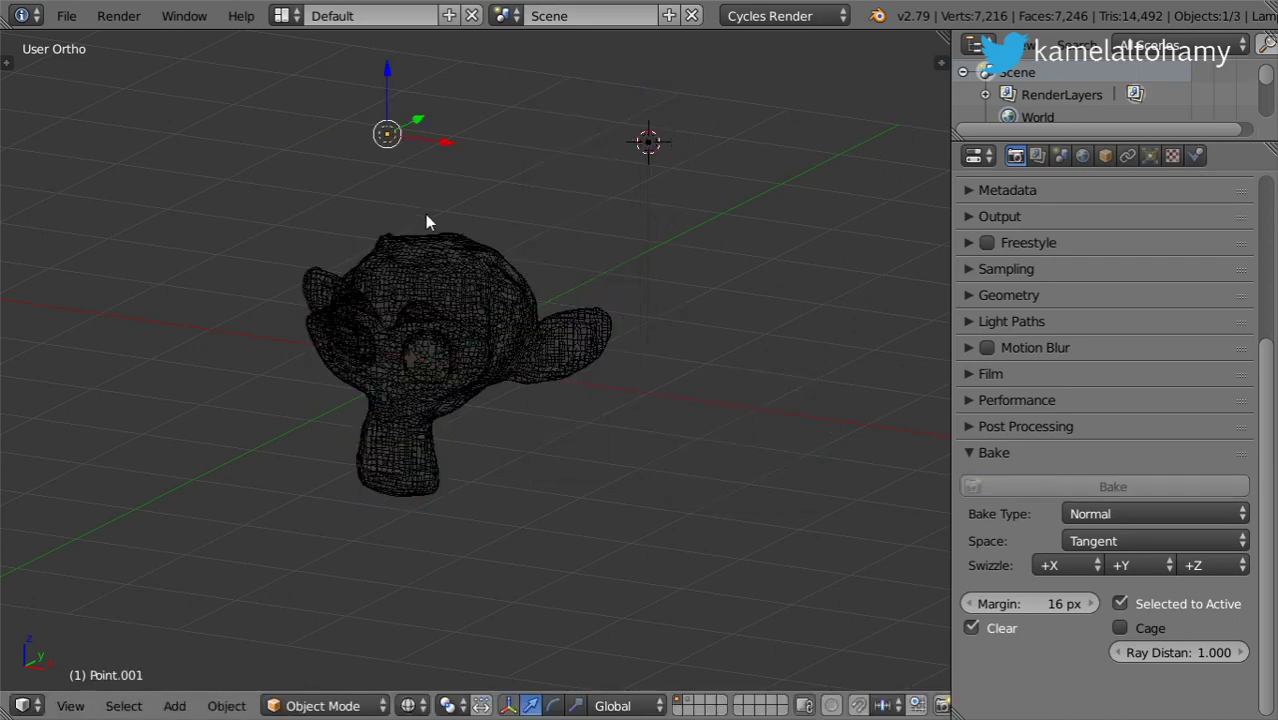
- Check the lighting in rendered view, then move the duplicate lamp higher and further left
key(shift+z)
mouse_move(474, 371)
middle_down()
mouse_move(476, 423)
mouse_move(496, 294)
middle_up()
scroll(476, 423, up, 3)
key(KP_1)
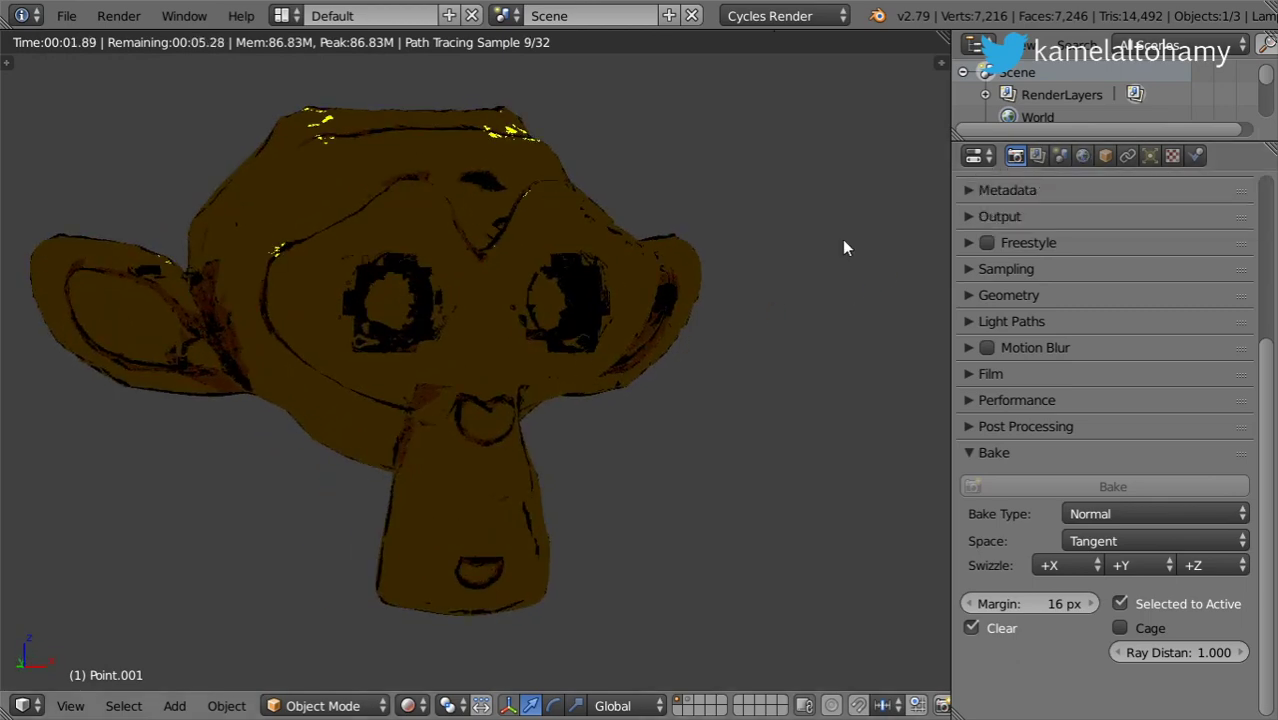
mouse_move(580, 340)
middle_down()
mouse_move(559, 350)
mouse_move(542, 322)
mouse_move(606, 294)
mouse_move(538, 293)
mouse_move(565, 413)
mouse_move(666, 326)
middle_up()
key(z)
key(z)
key(KP_3)
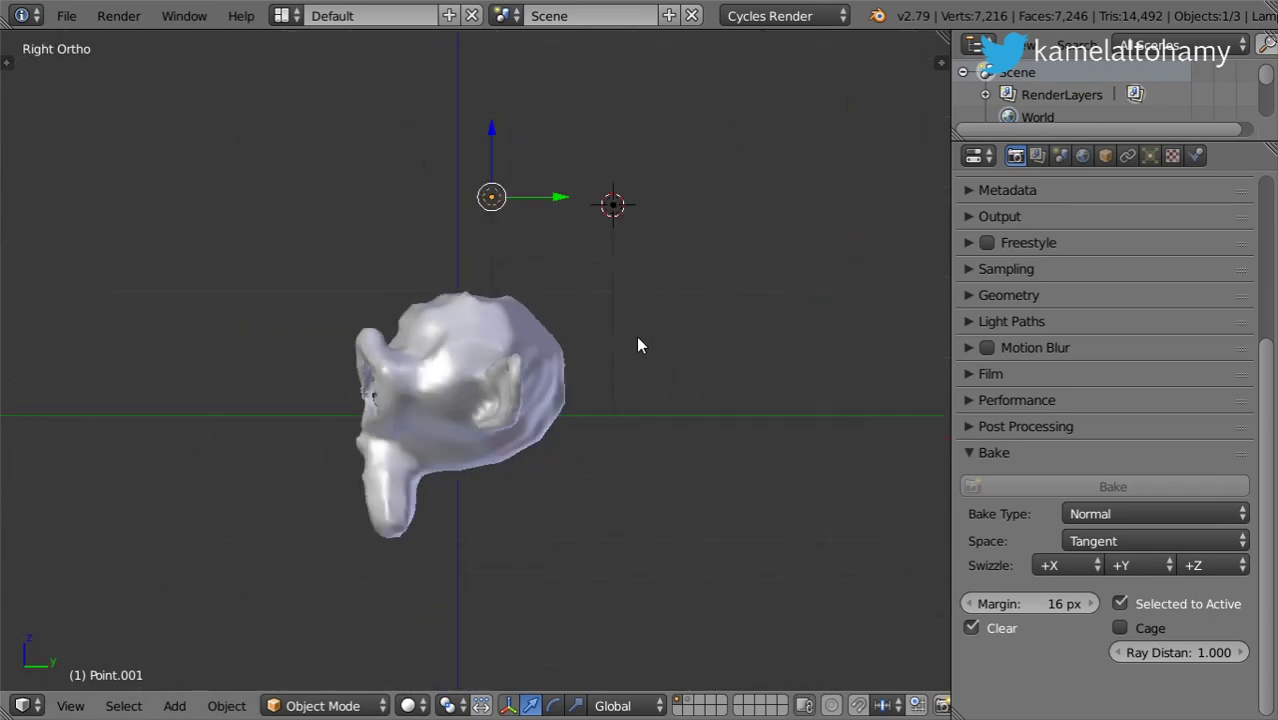
key(g)
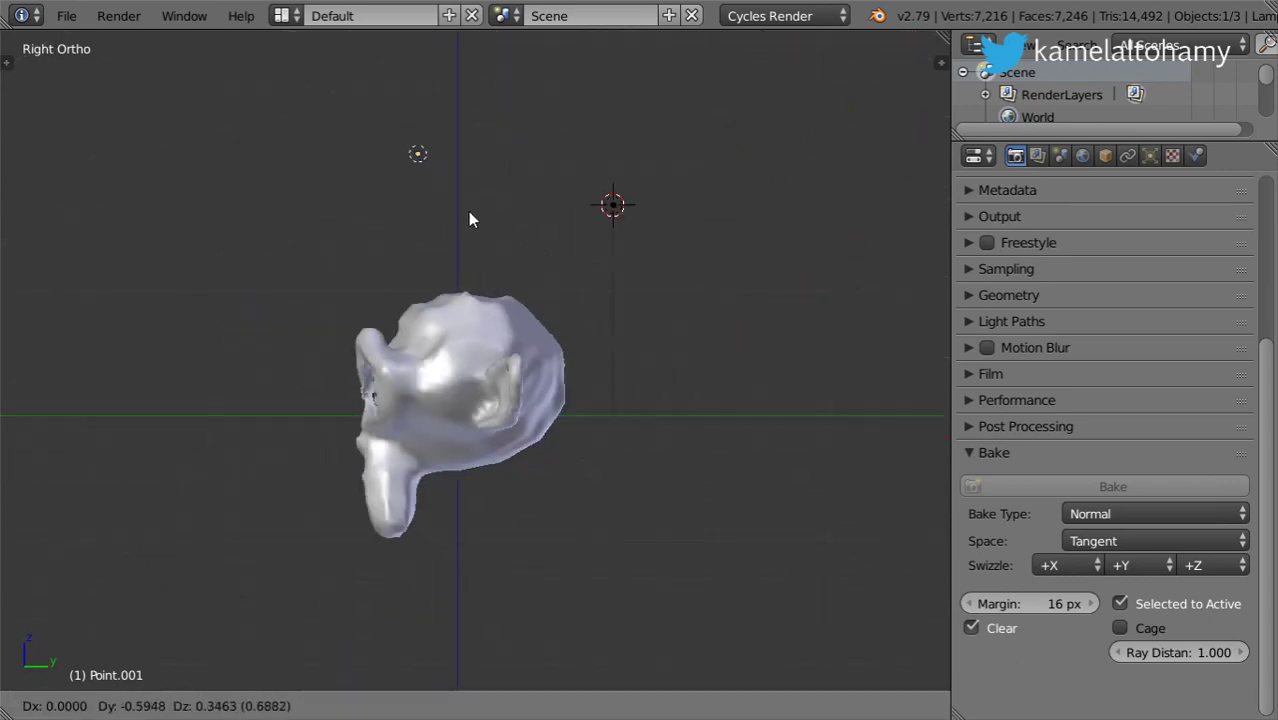
click(478, 220)
- Set the duplicate lamp's strength to 1200 and select the original Point lamp
click(1150, 156)
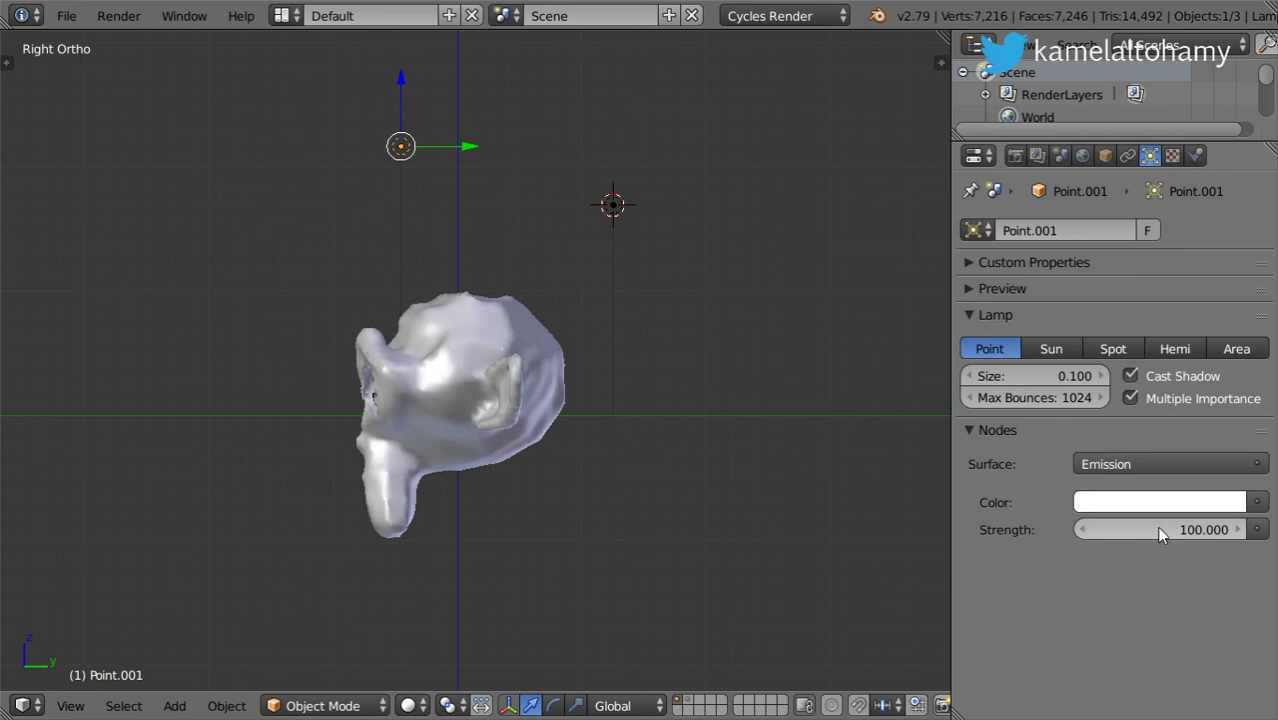
drag(1156, 526, 1149, 526)
click(1132, 530)
text(1200)
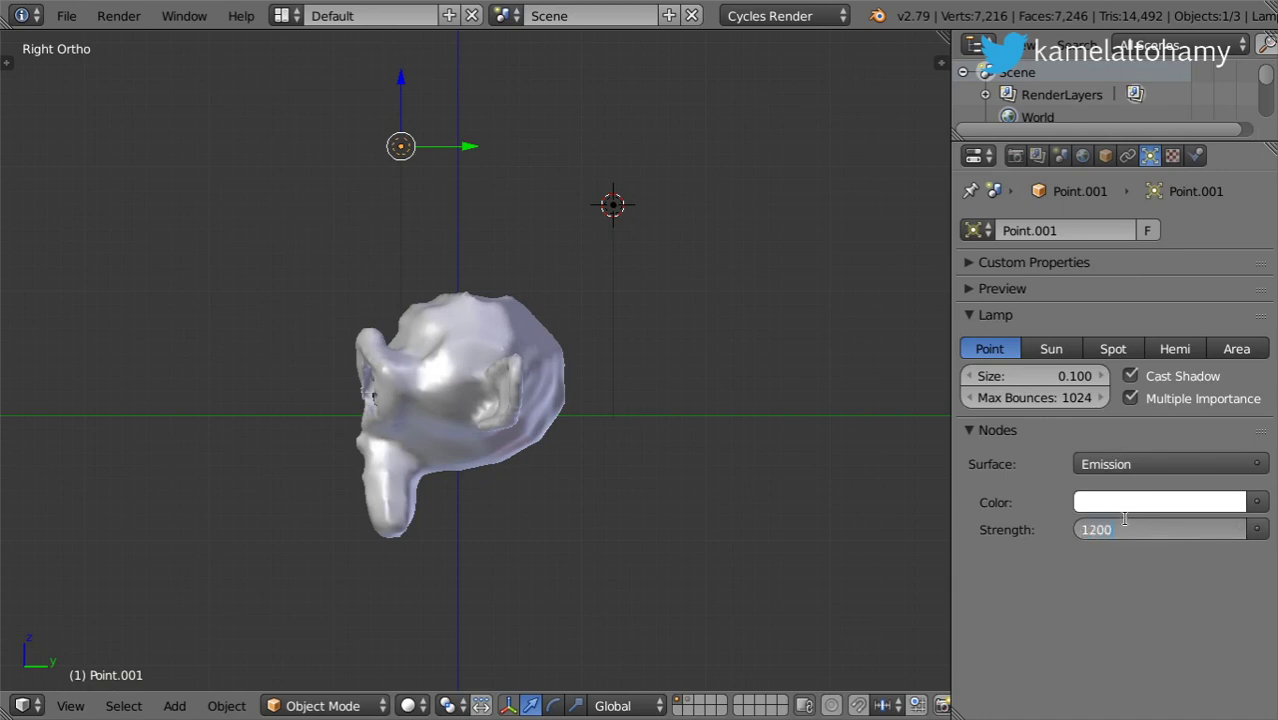
key(Return)
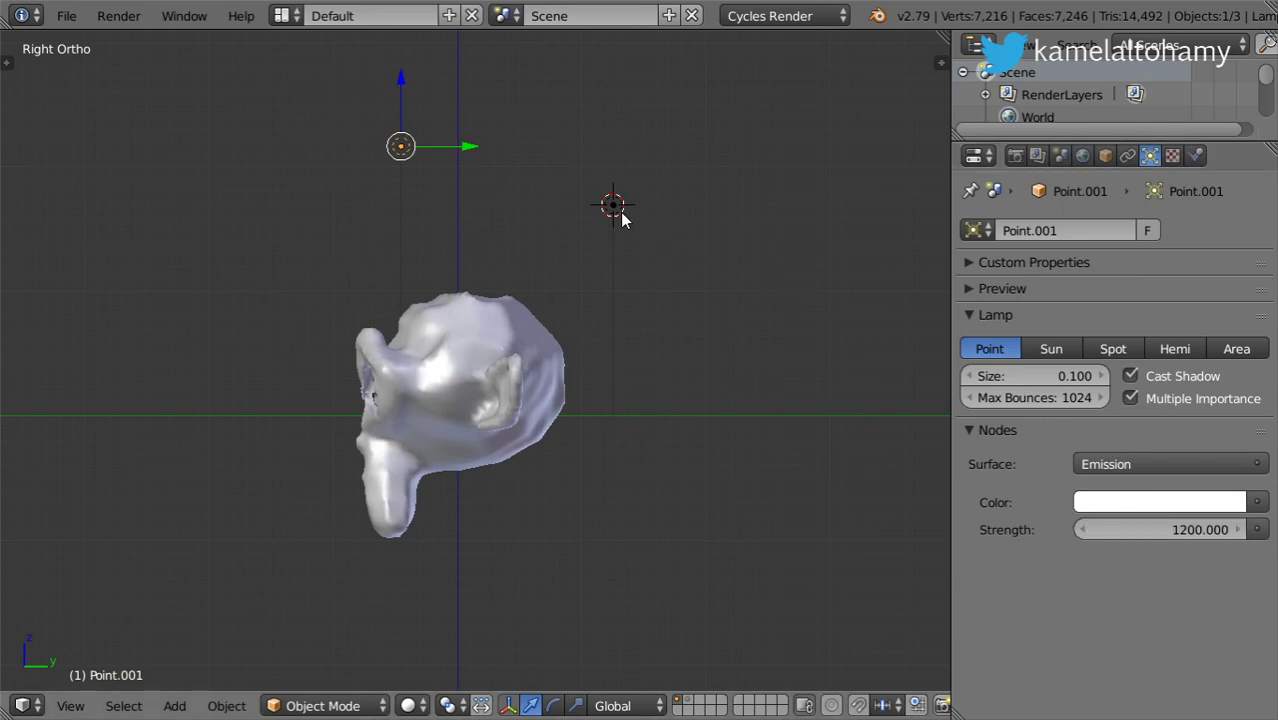
right_click(619, 213)
key(shift+a)
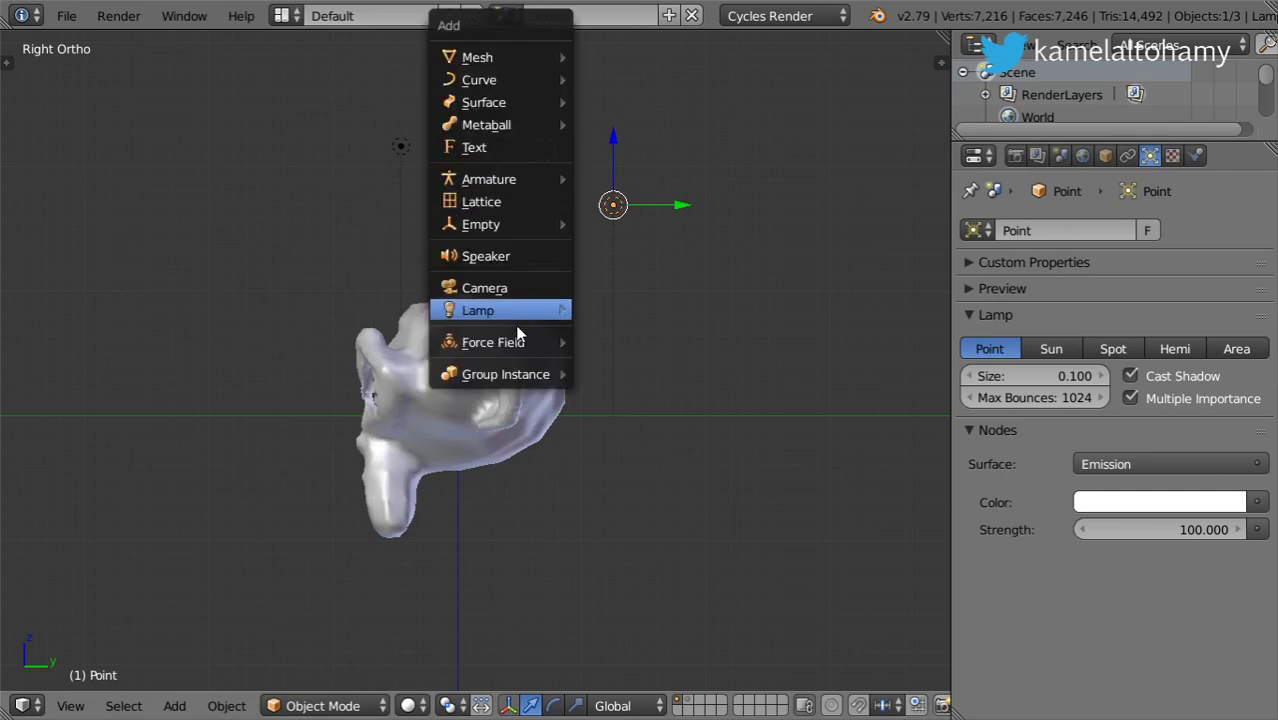
- Add a Sun lamp and tilt it to an angle in front view
mouse_move(500, 310)
click(603, 333)
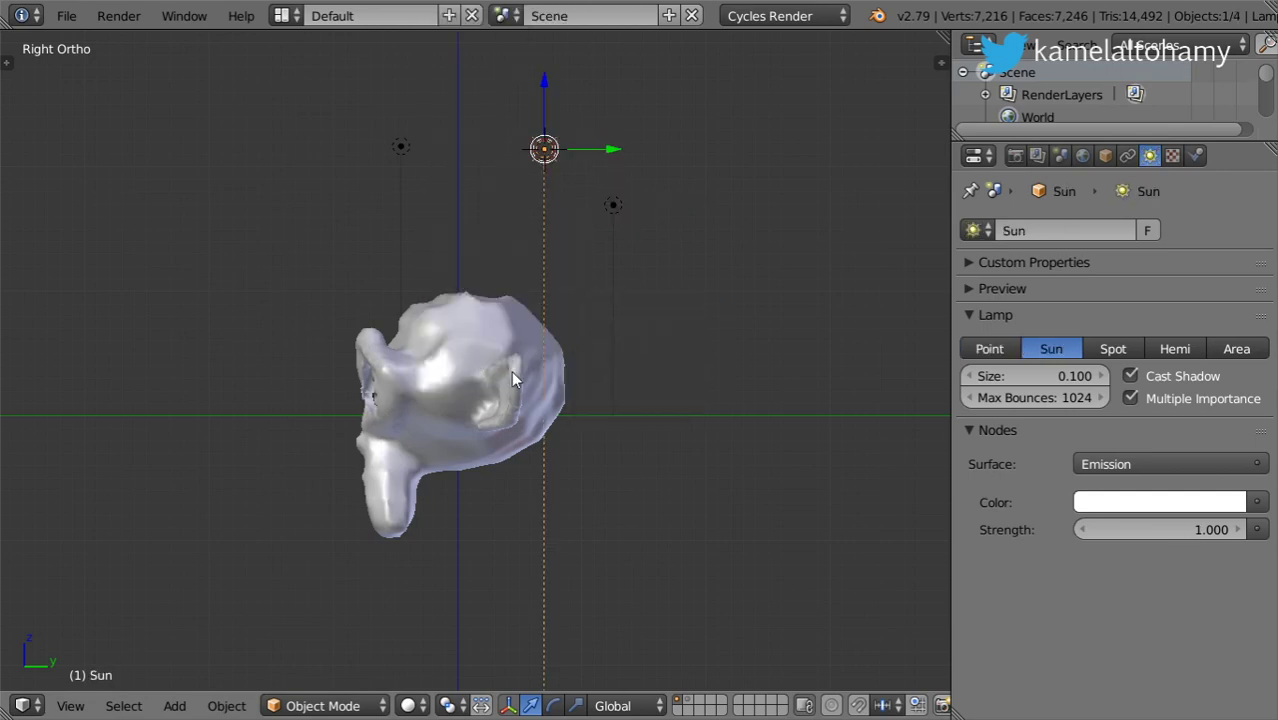
middle_drag(511, 378, 776, 494)
key(r)
key(r)
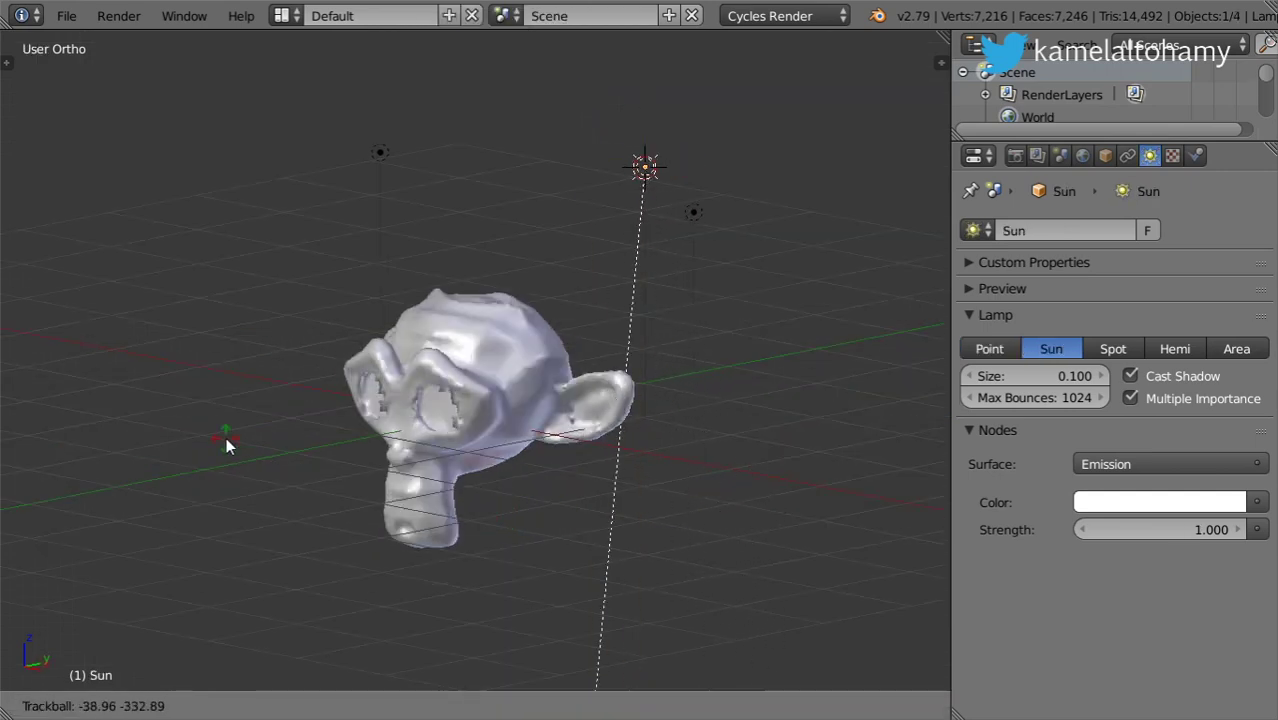
key(Escape)
key(KP_1)
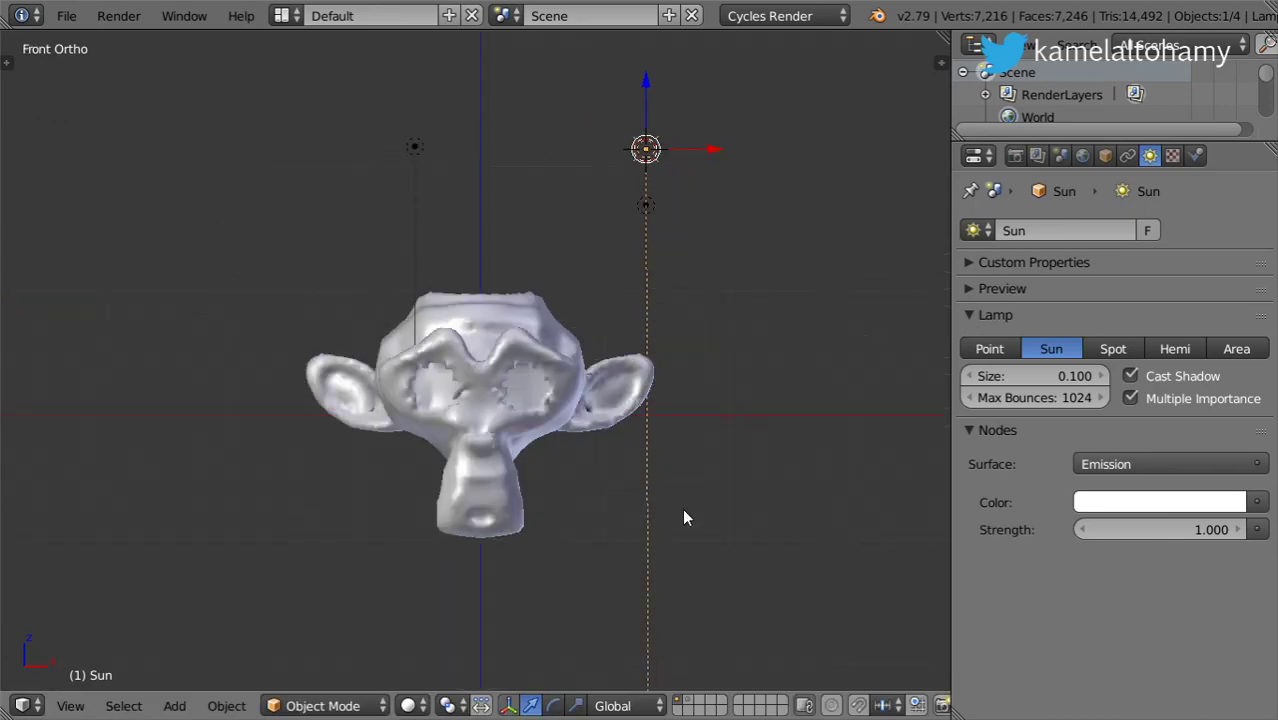
key(r)
click(417, 505)
- Preview the scene rendered and set the Sun lamp's strength to 4
key(shift+z)
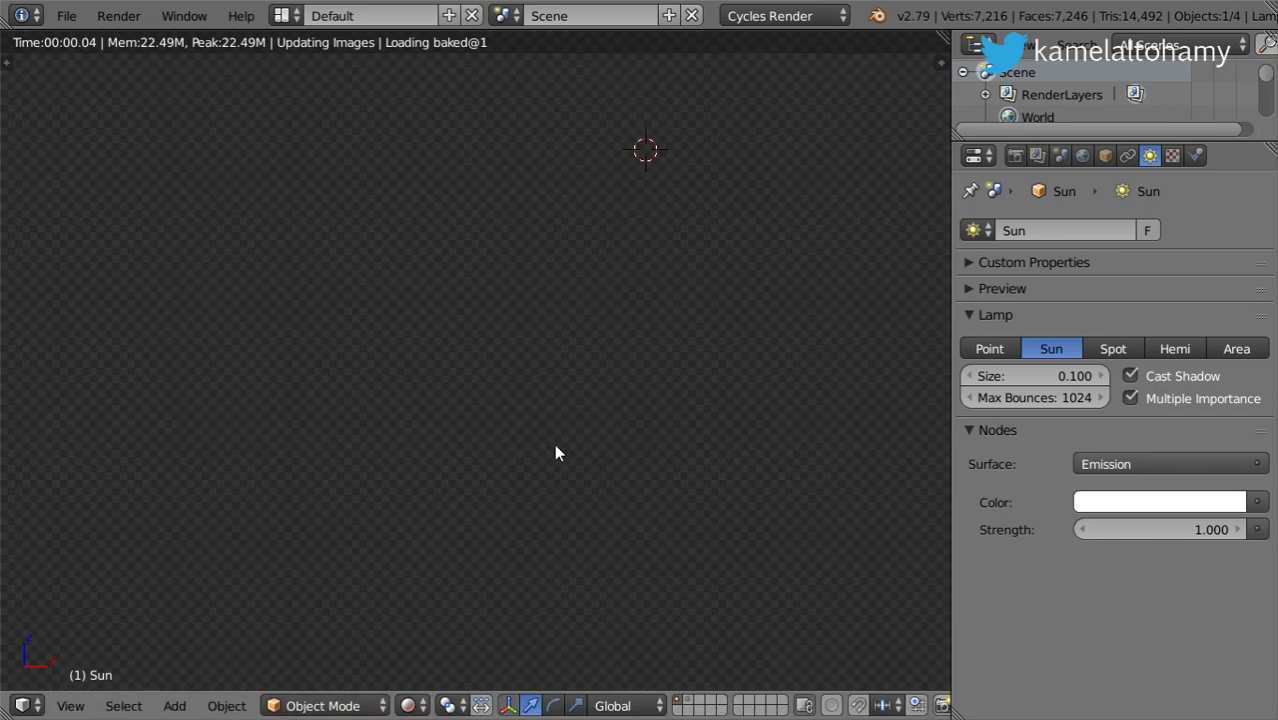
mouse_move(570, 445)
middle_down()
mouse_move(417, 498)
mouse_move(635, 415)
middle_up()
key(KP_1)
click(1181, 529)
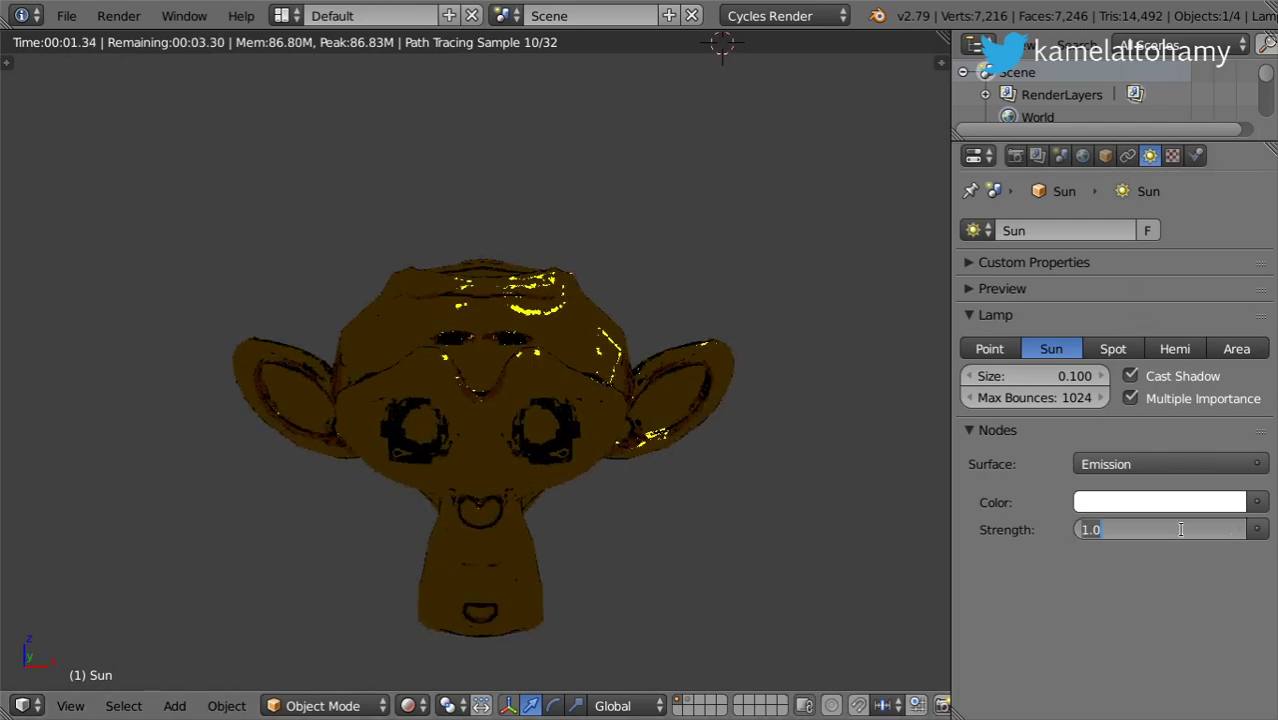
text(4)
key(Return)
- Raise the Point lamp's strength to 5000, preview it rendered, and split the 3D view
key(z)
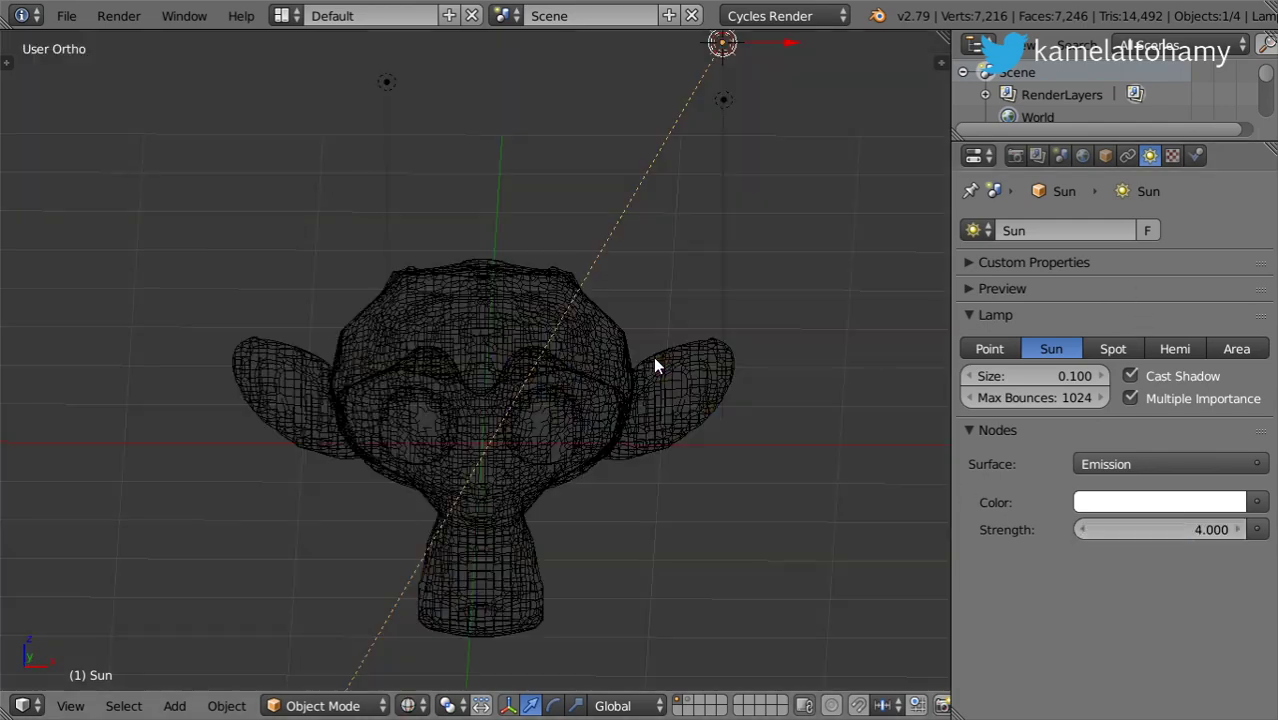
key(z)
right_click(724, 99)
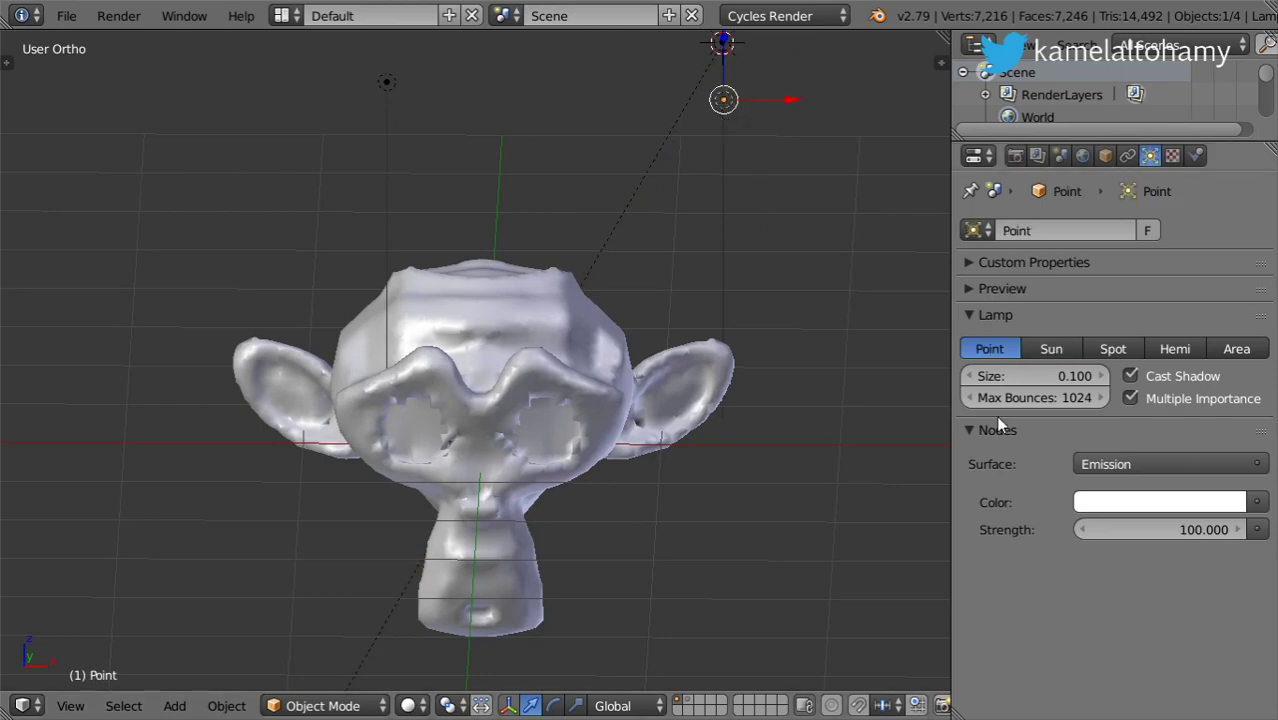
click(1170, 529)
text(50)
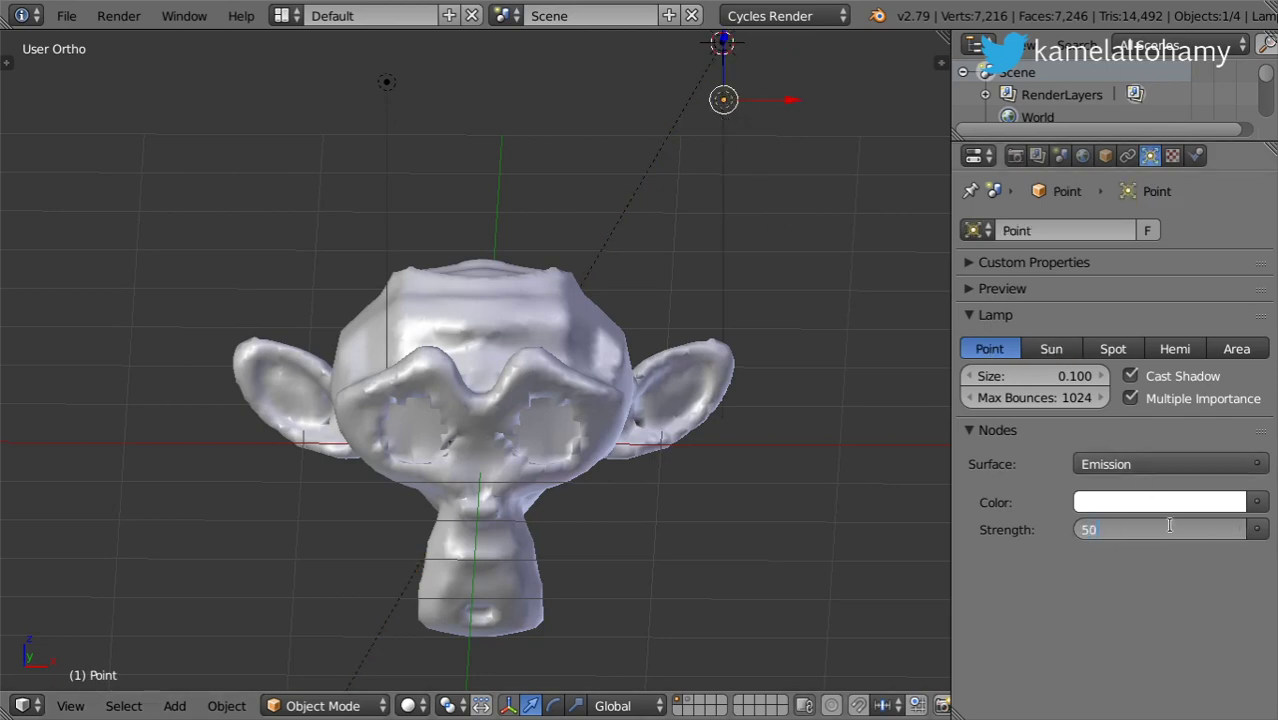
key(Return)
key(shift+z)
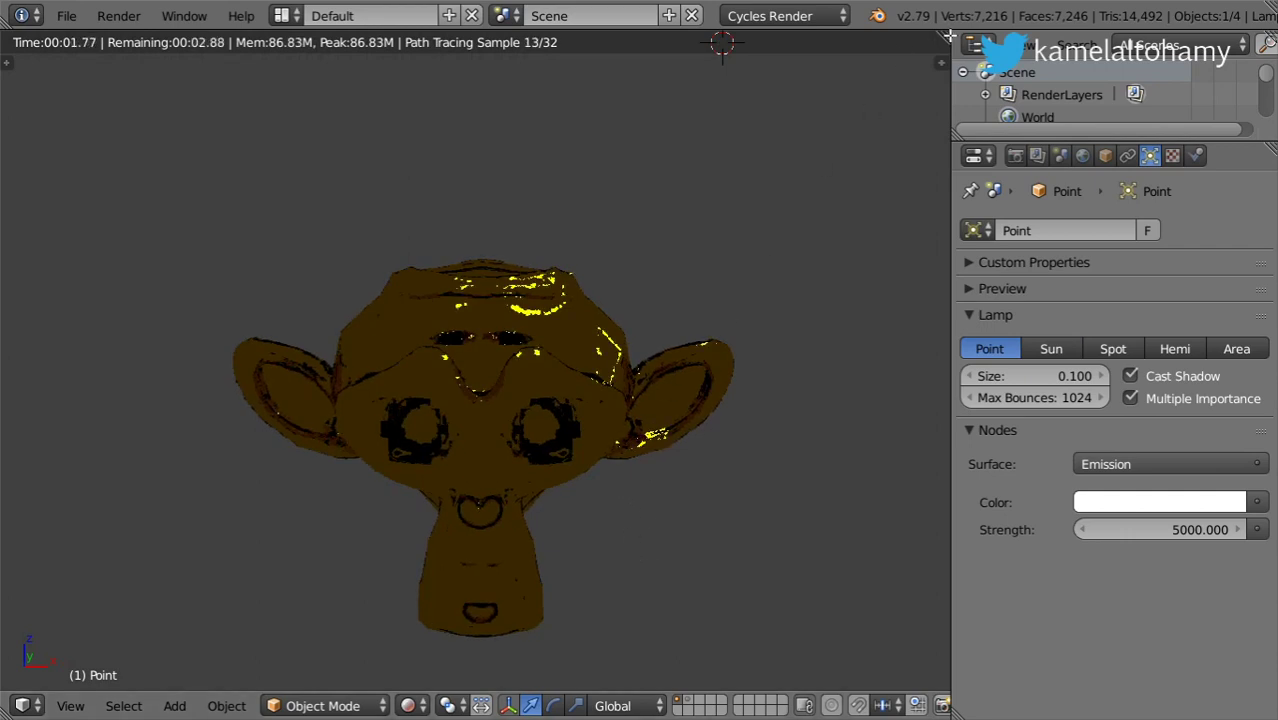
drag(940, 62, 628, 230)
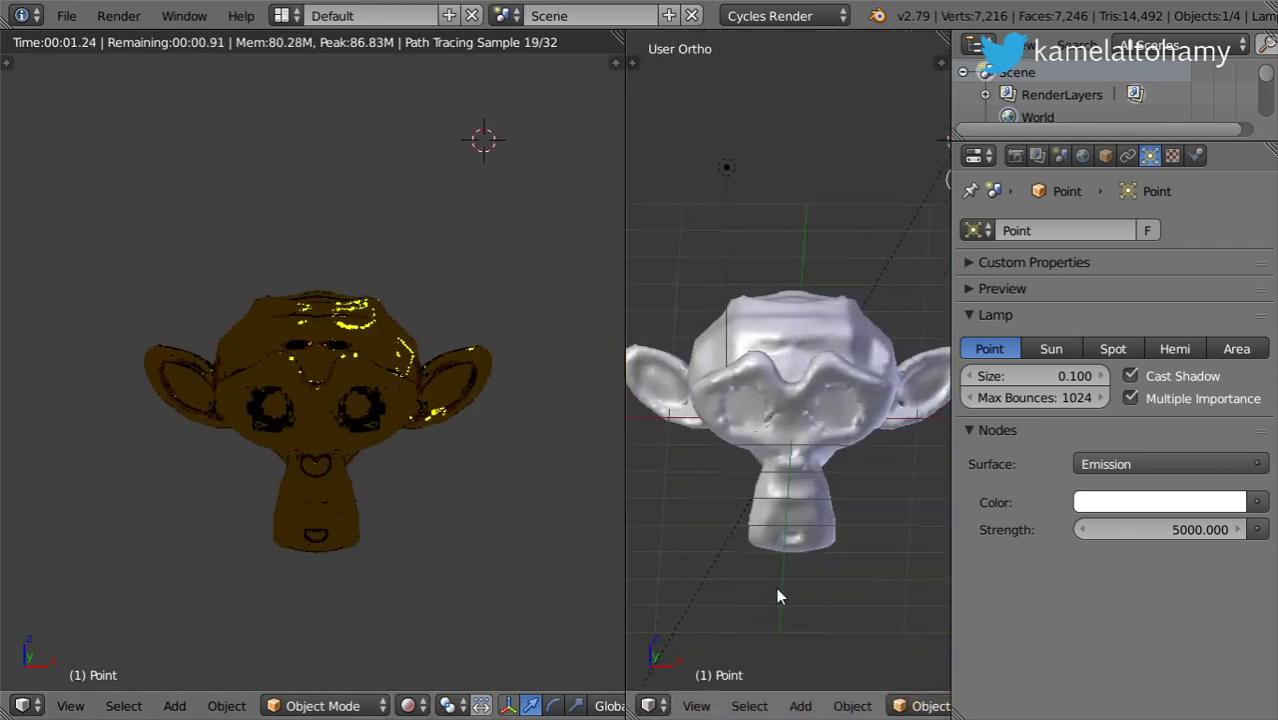
- Show the LowRes monkey's material node tree in the second area's shader Node Editor
key(shift+F3)
key(n)
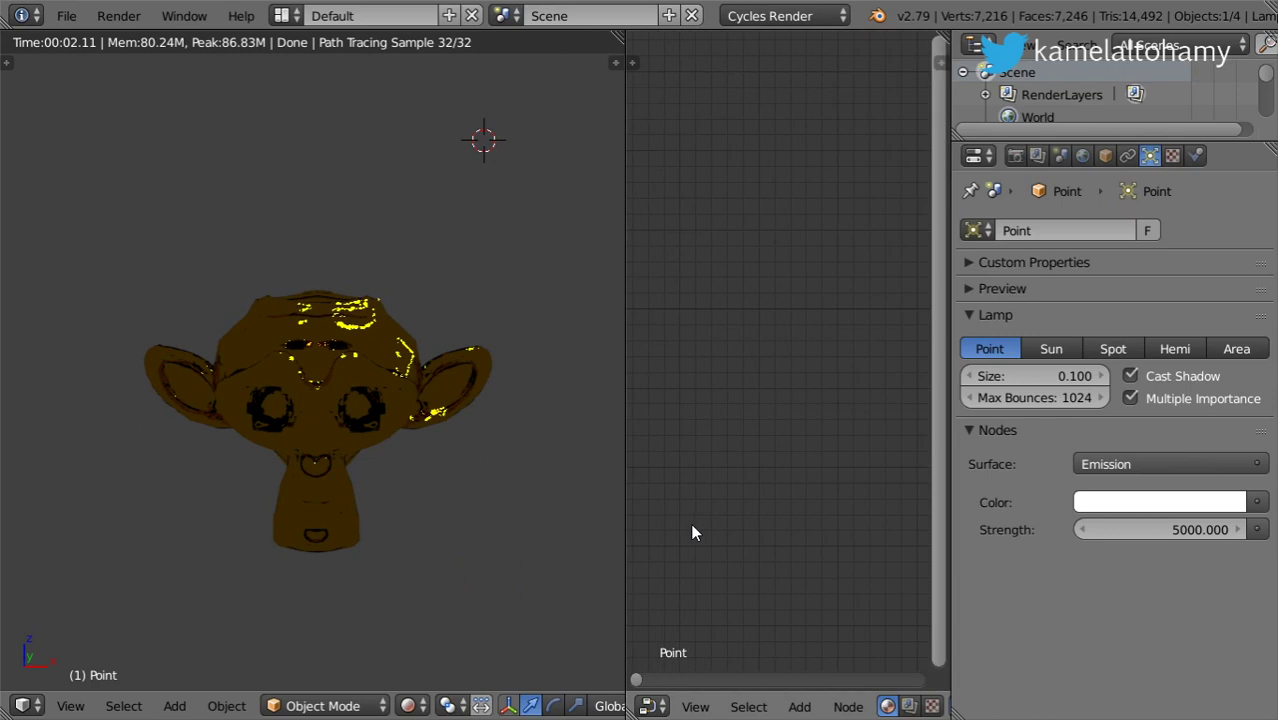
key(Home)
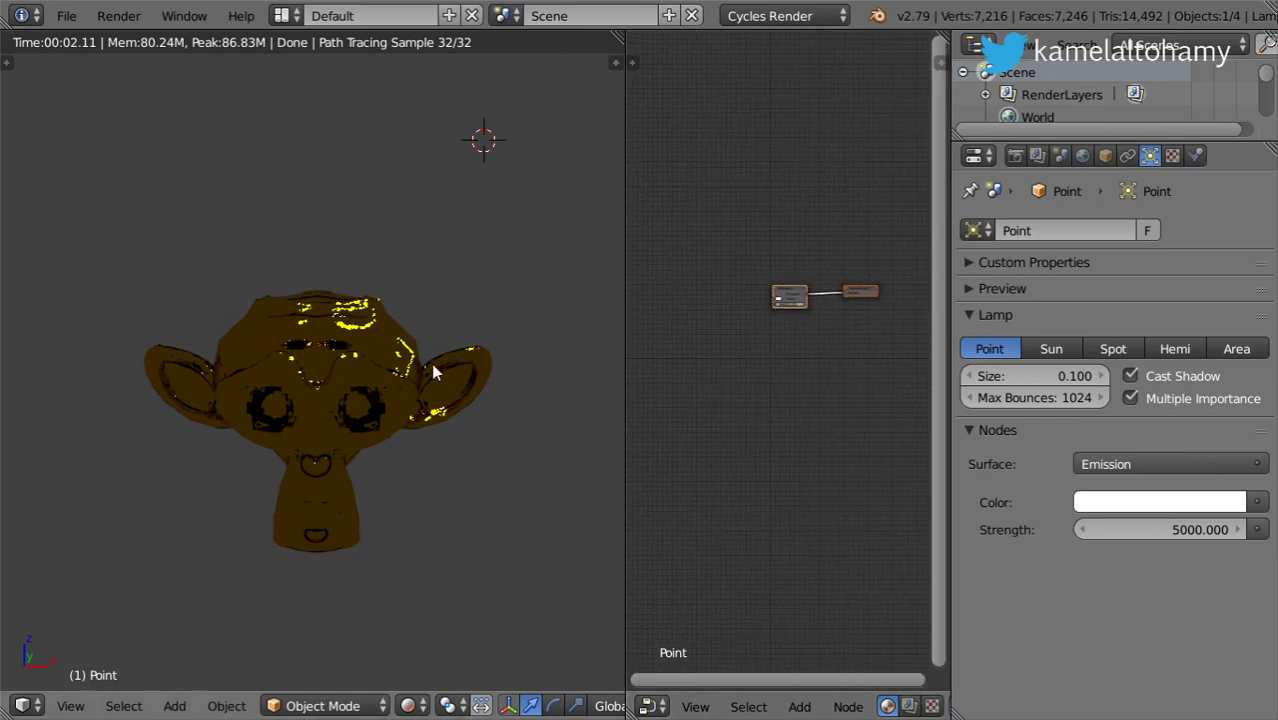
right_click(431, 370)
scroll(760, 384, up, 2)
scroll(700, 380, up, 2)
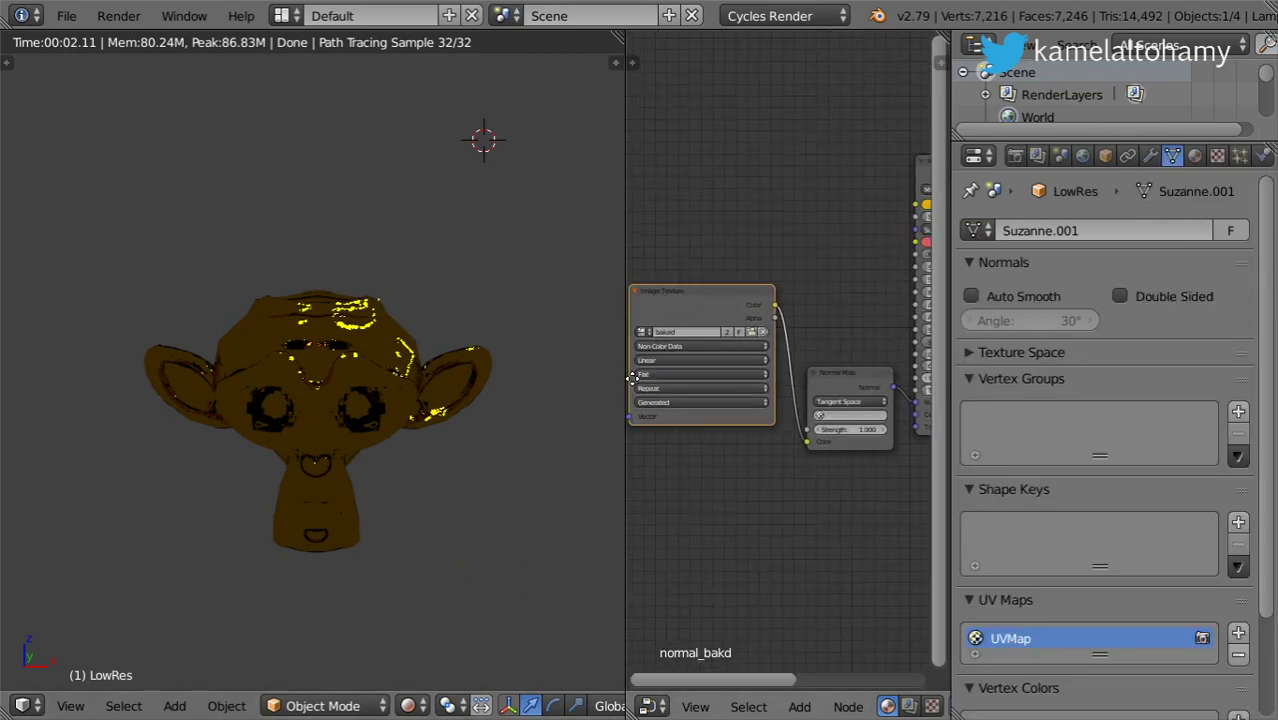
scroll(486, 406, up, 2)
scroll(504, 366, up, 3)
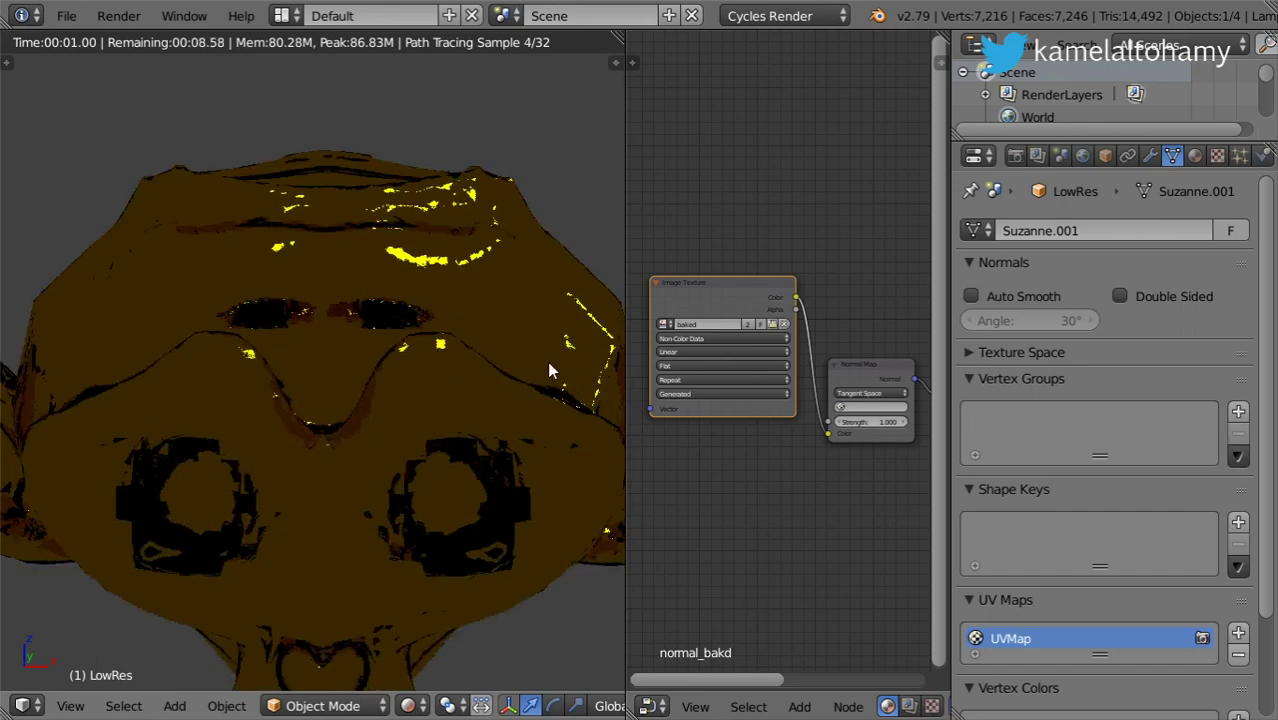
- Mute the baked Image Texture node to compare the render without the normal map
click(759, 292)
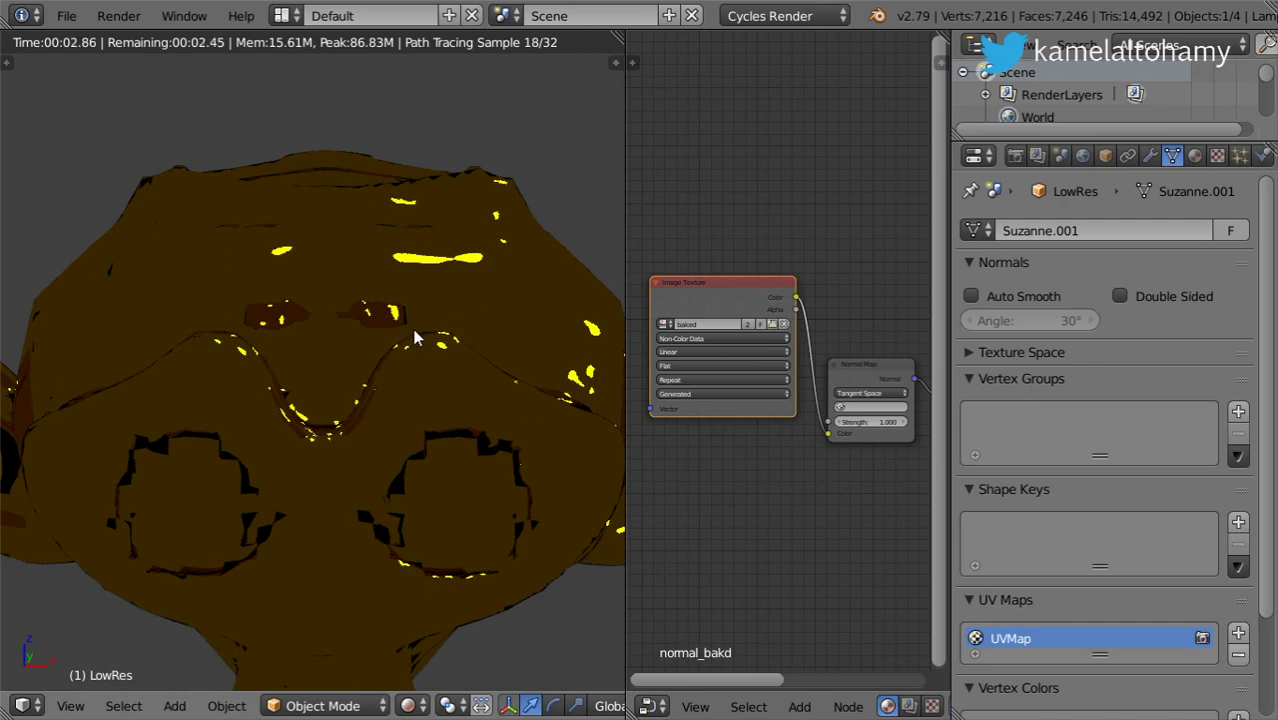
key(m)
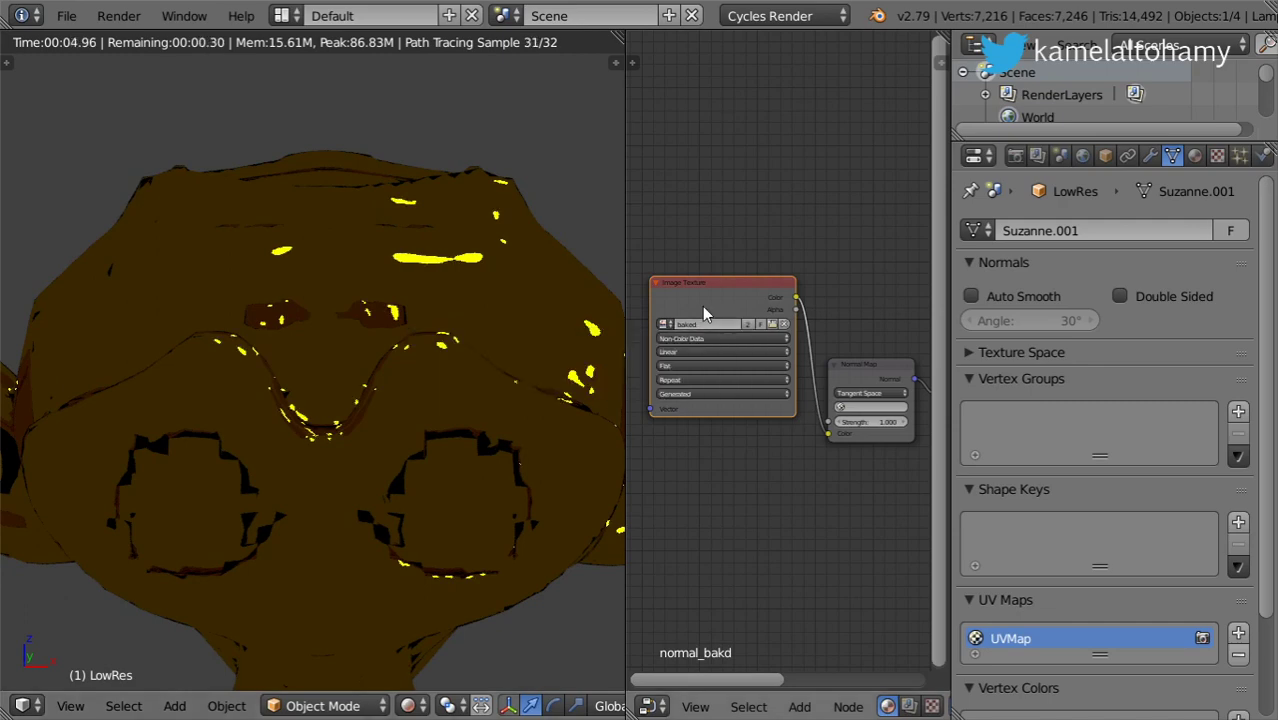
click(702, 306)
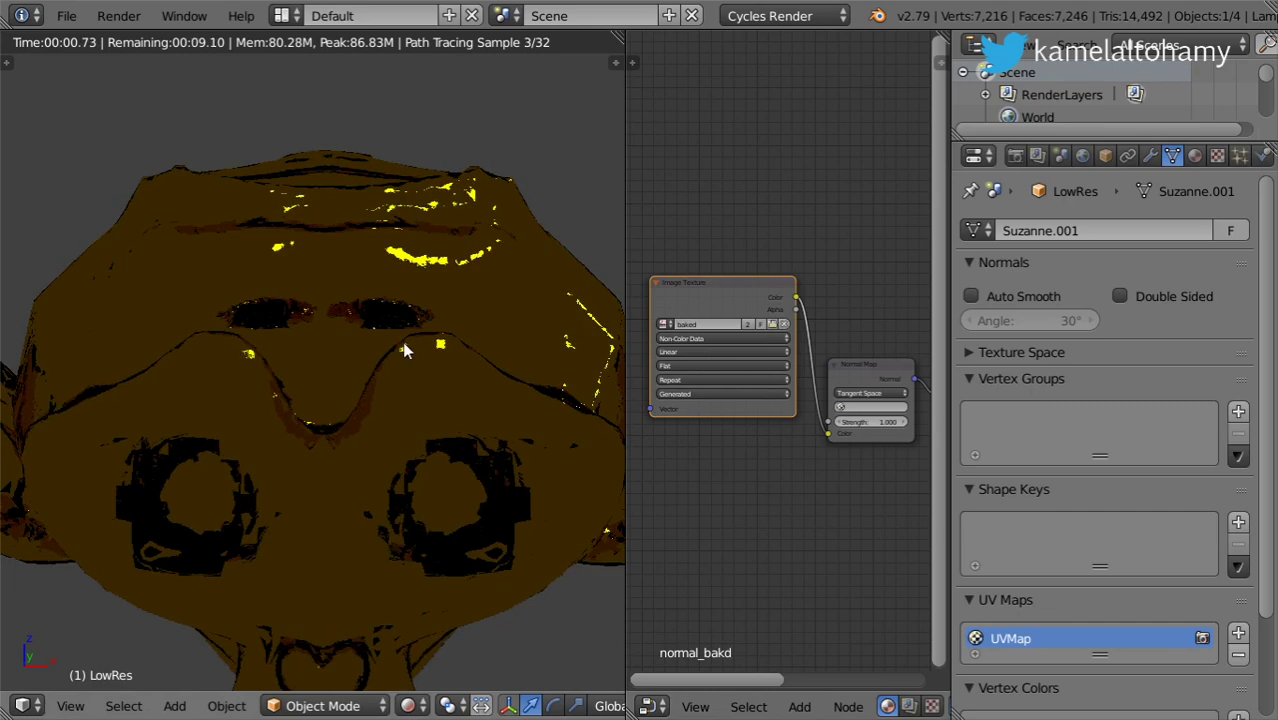
key(m)
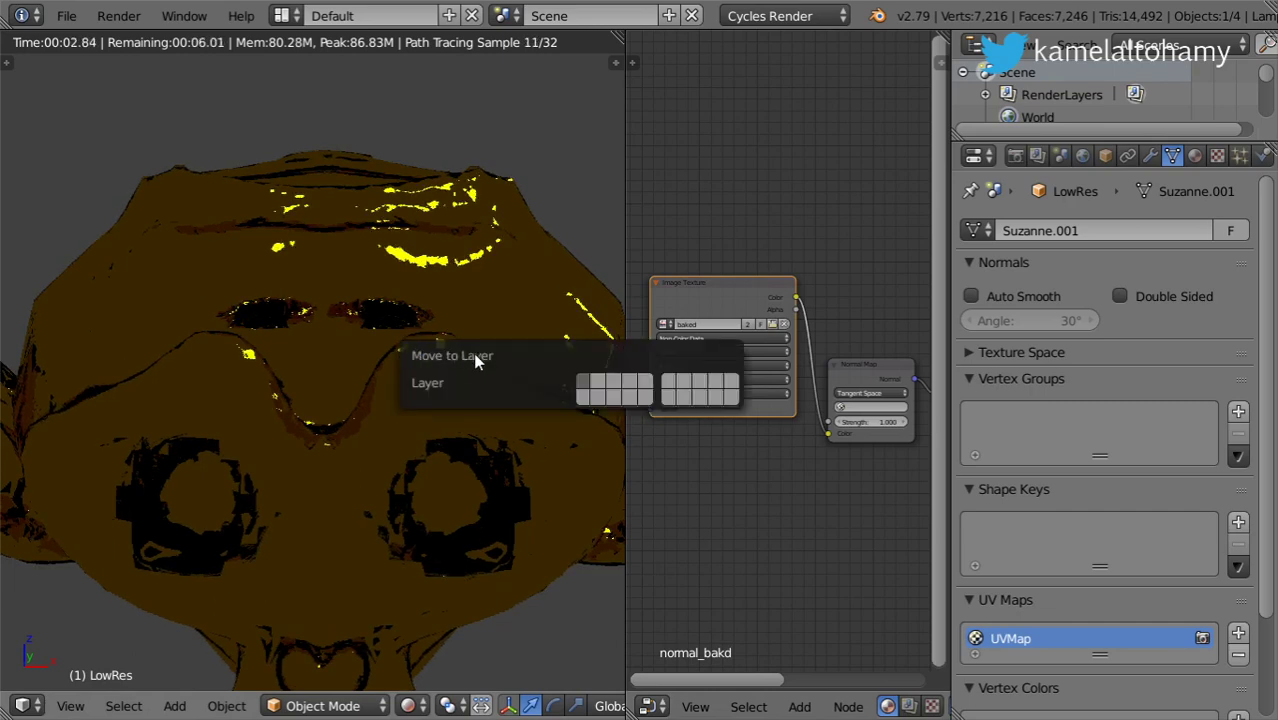
key(Escape)
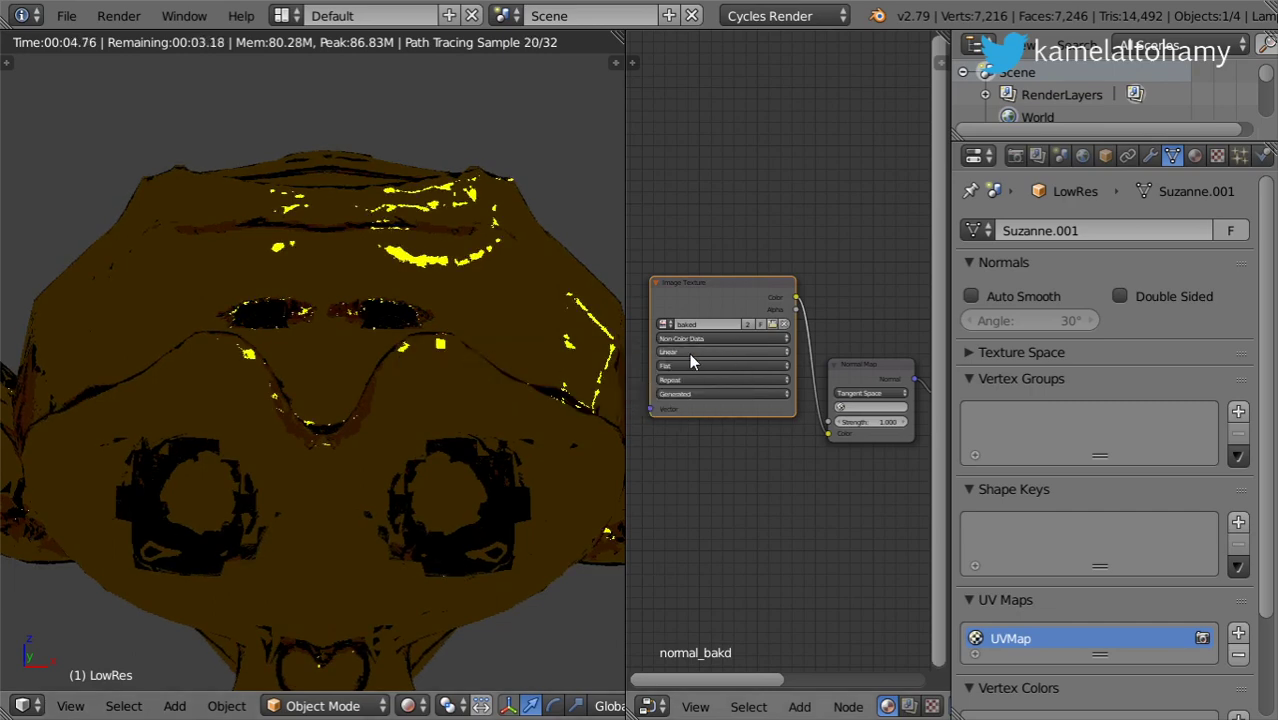
key(n)
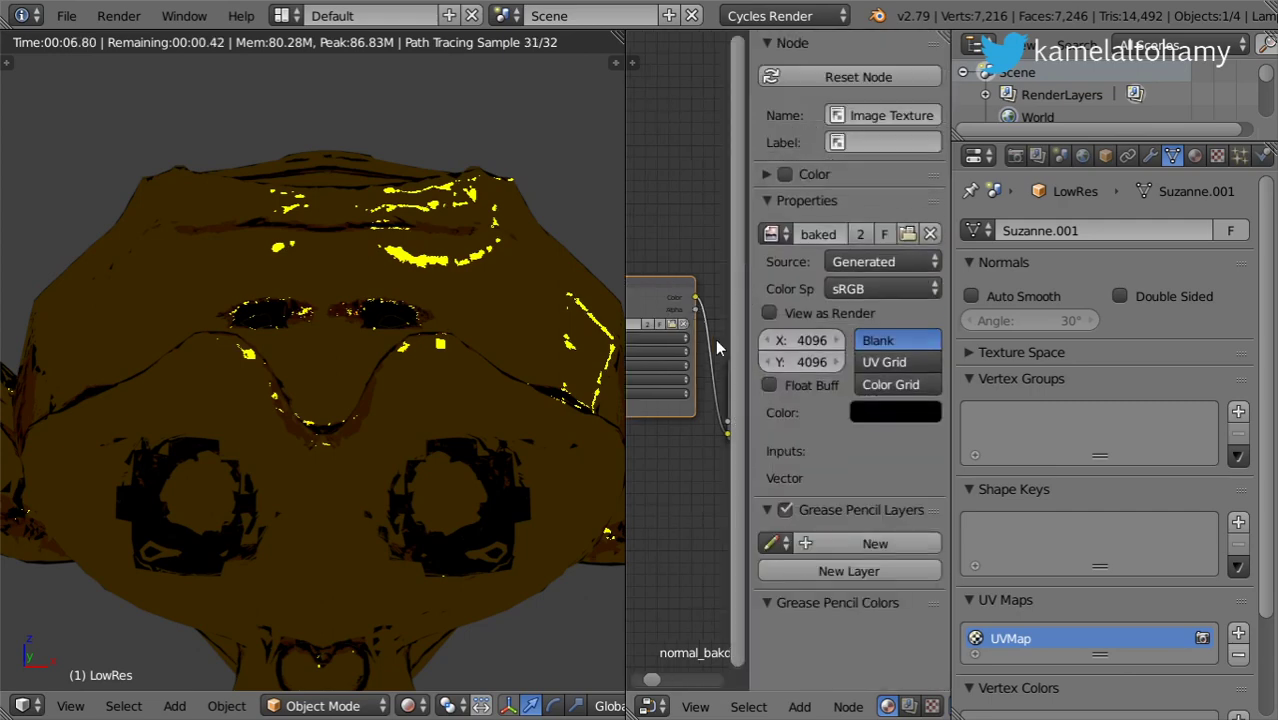
key(n)
click(722, 318)
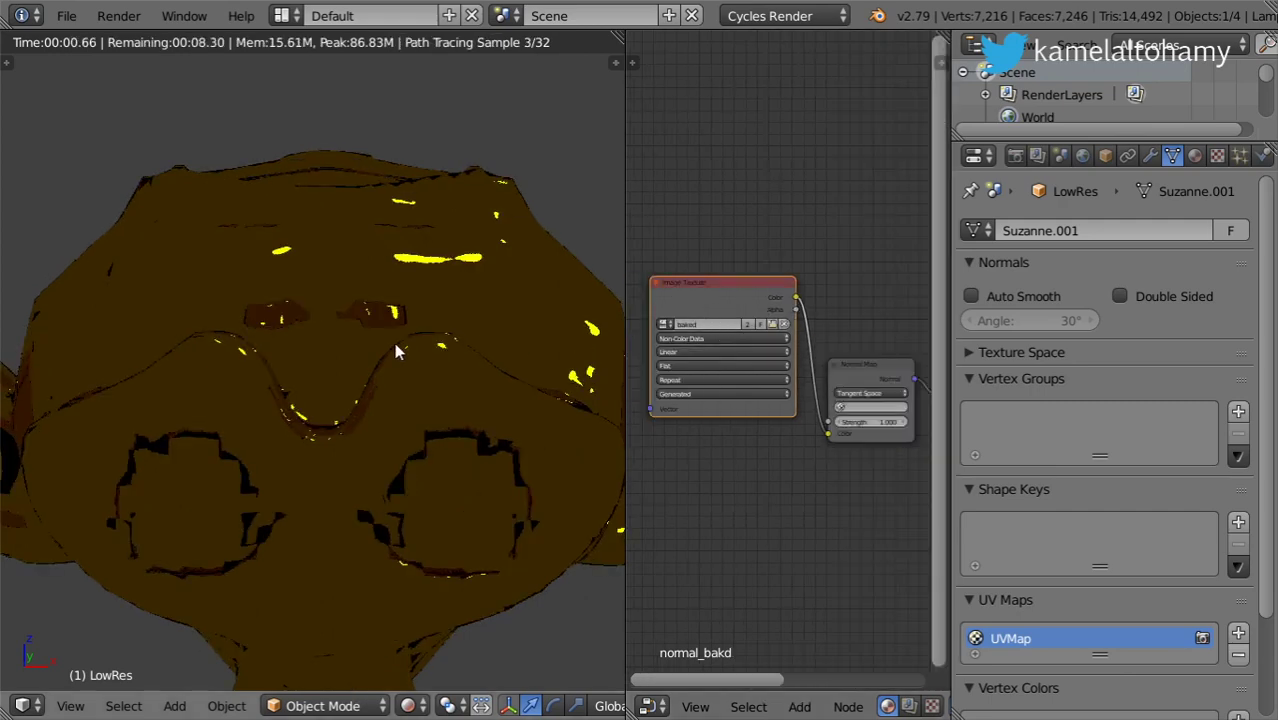
- Unmute the baked texture and orbit to compare the monkey's face, chin and underside
mouse_move(415, 566)
middle_down()
mouse_move(394, 320)
mouse_move(437, 445)
middle_up()
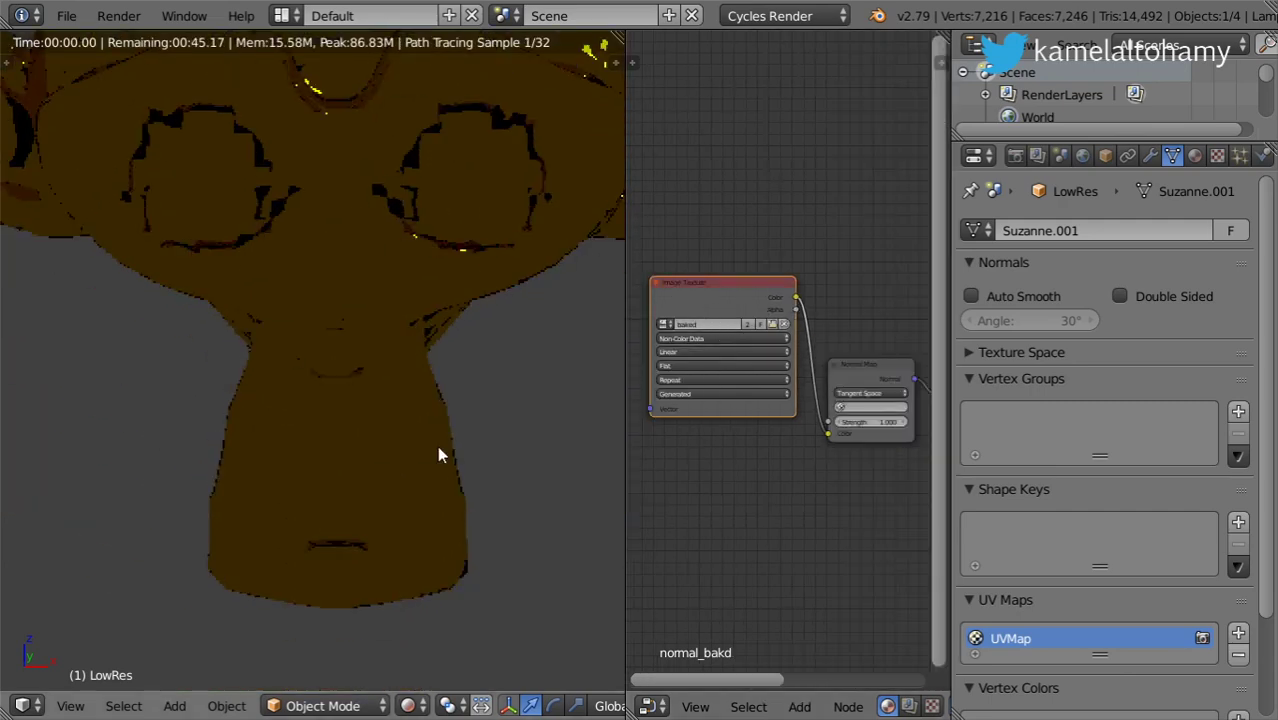
click(735, 298)
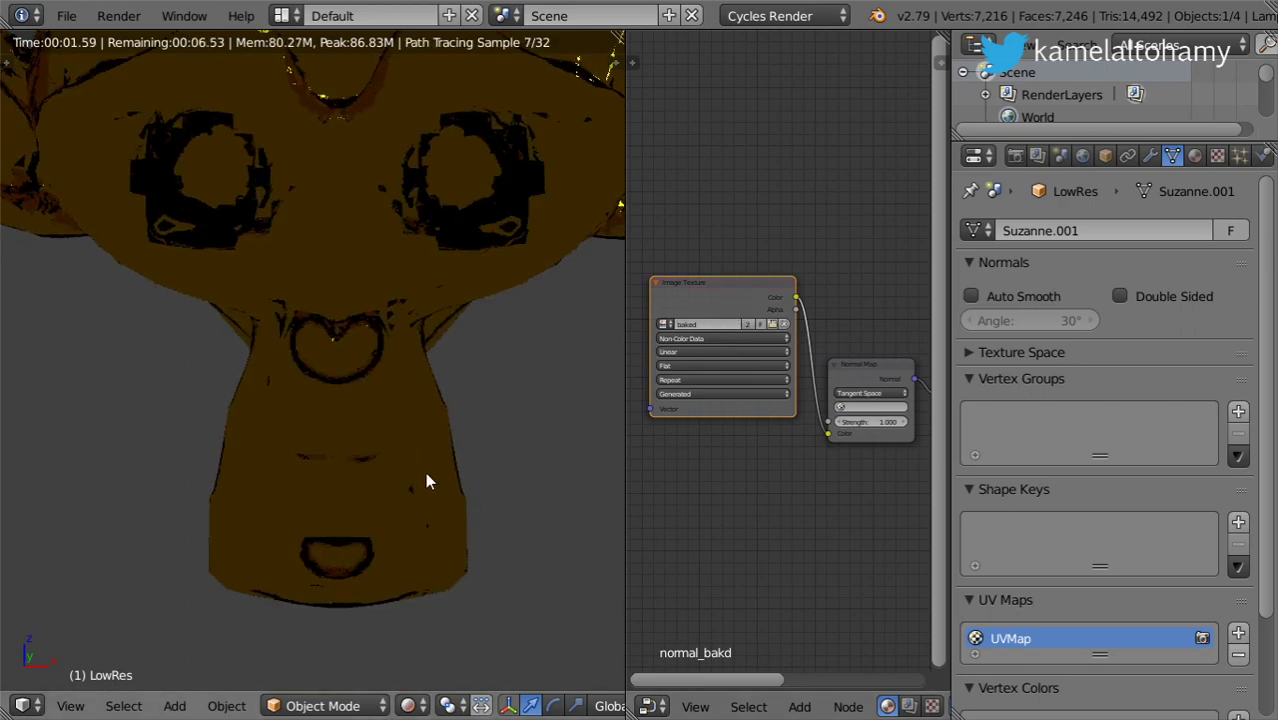
mouse_move(425, 480)
middle_down()
mouse_move(94, 448)
mouse_move(264, 370)
middle_up()
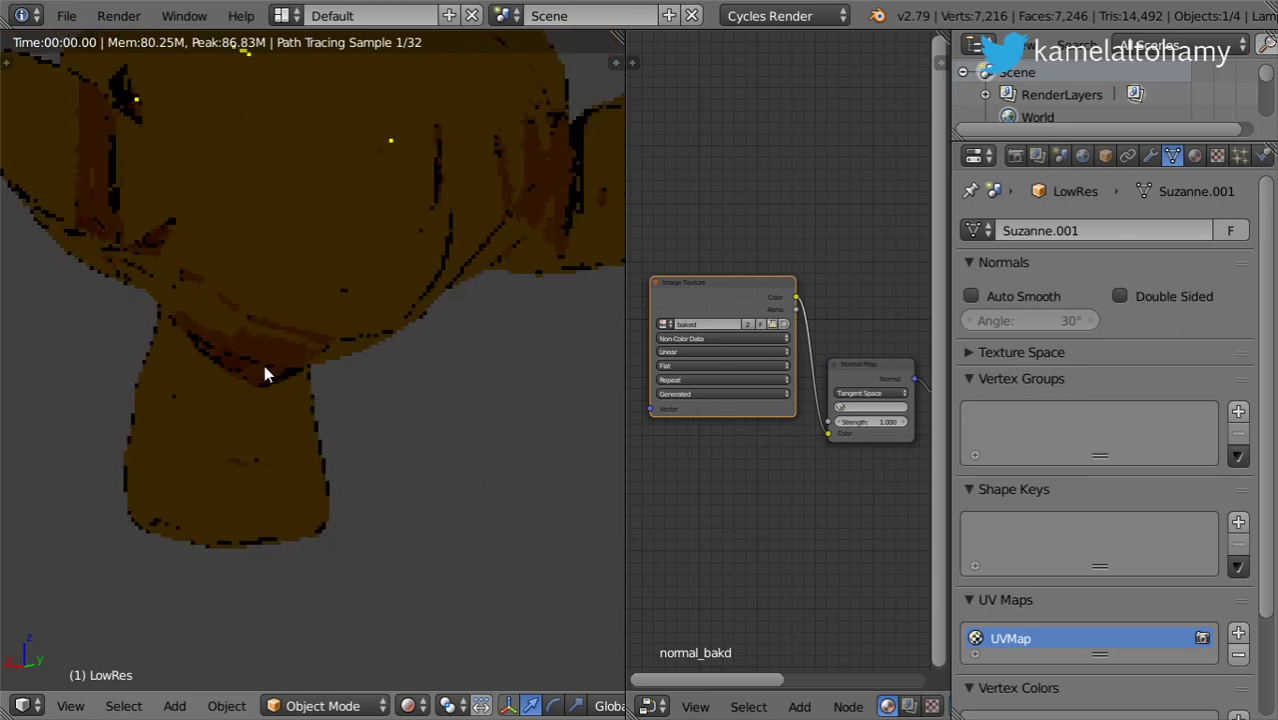
scroll(270, 430, down, 4)
scroll(276, 487, up, 1)
- Enable World nodes and load G:\BLENDER\HDRI_HAVEN\dry_field_4k.hdr as an Environment Texture for the colour
click(1084, 158)
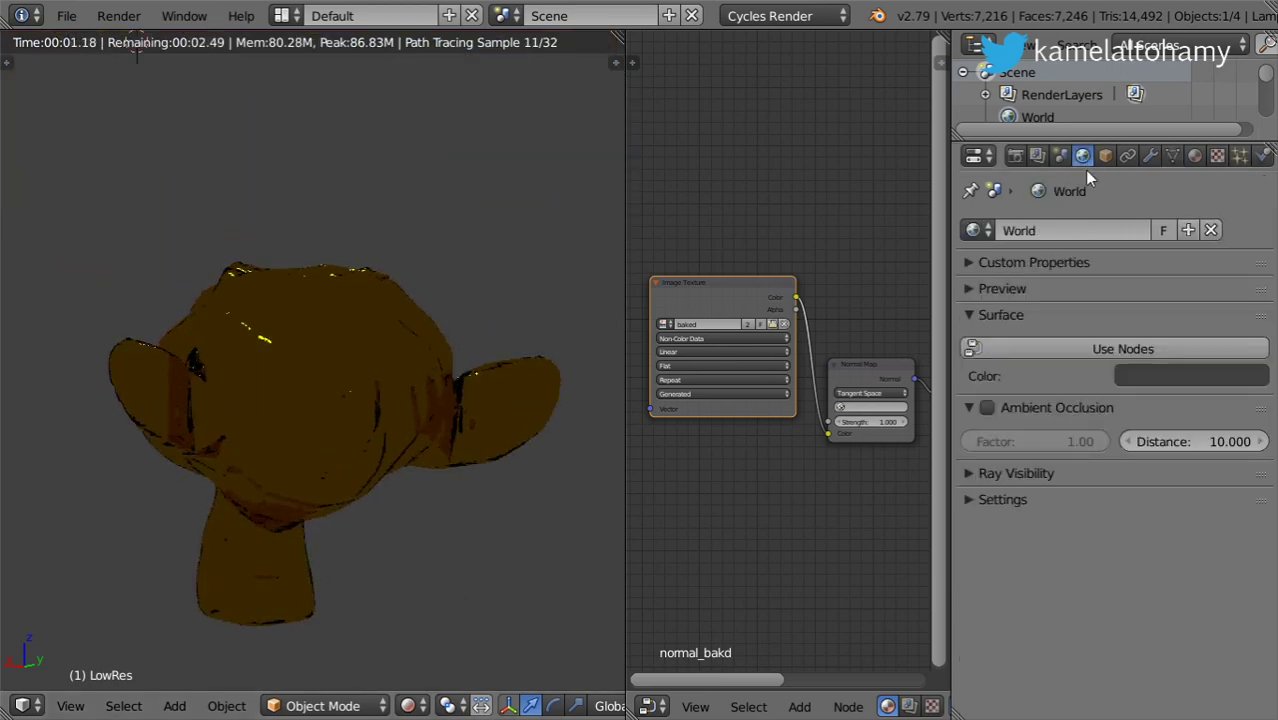
click(1190, 349)
click(1256, 387)
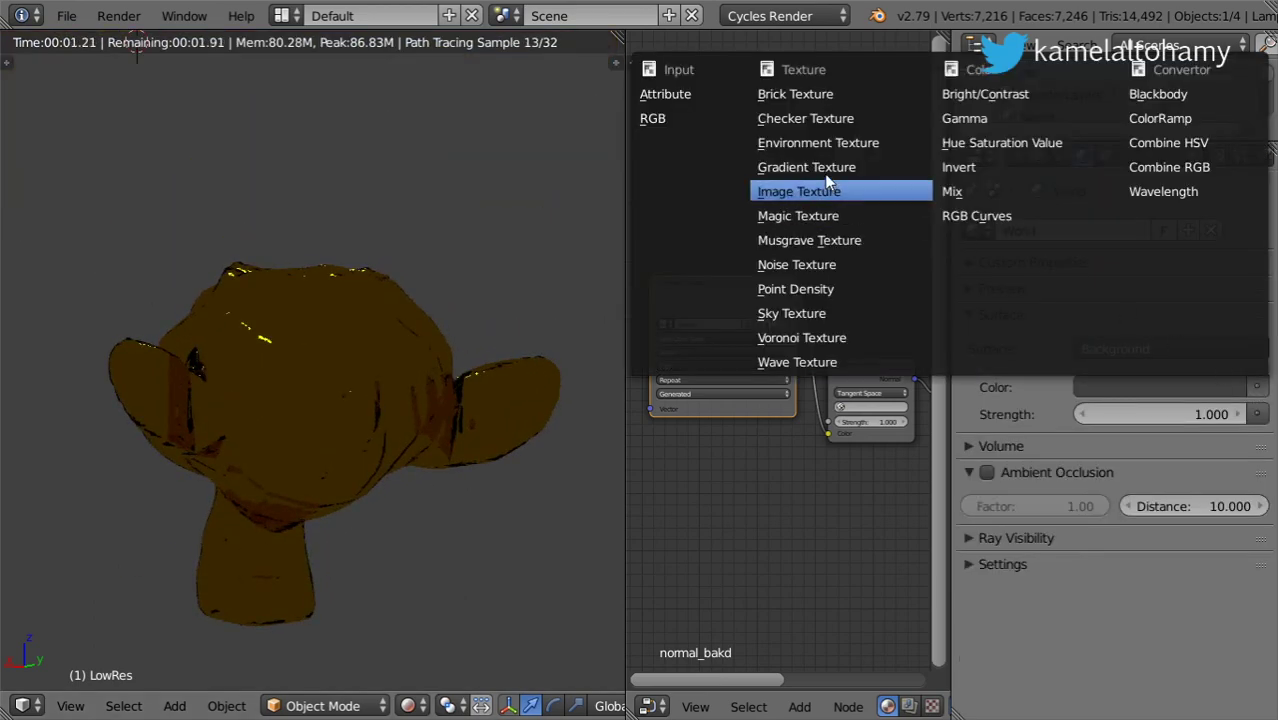
click(822, 143)
click(1178, 413)
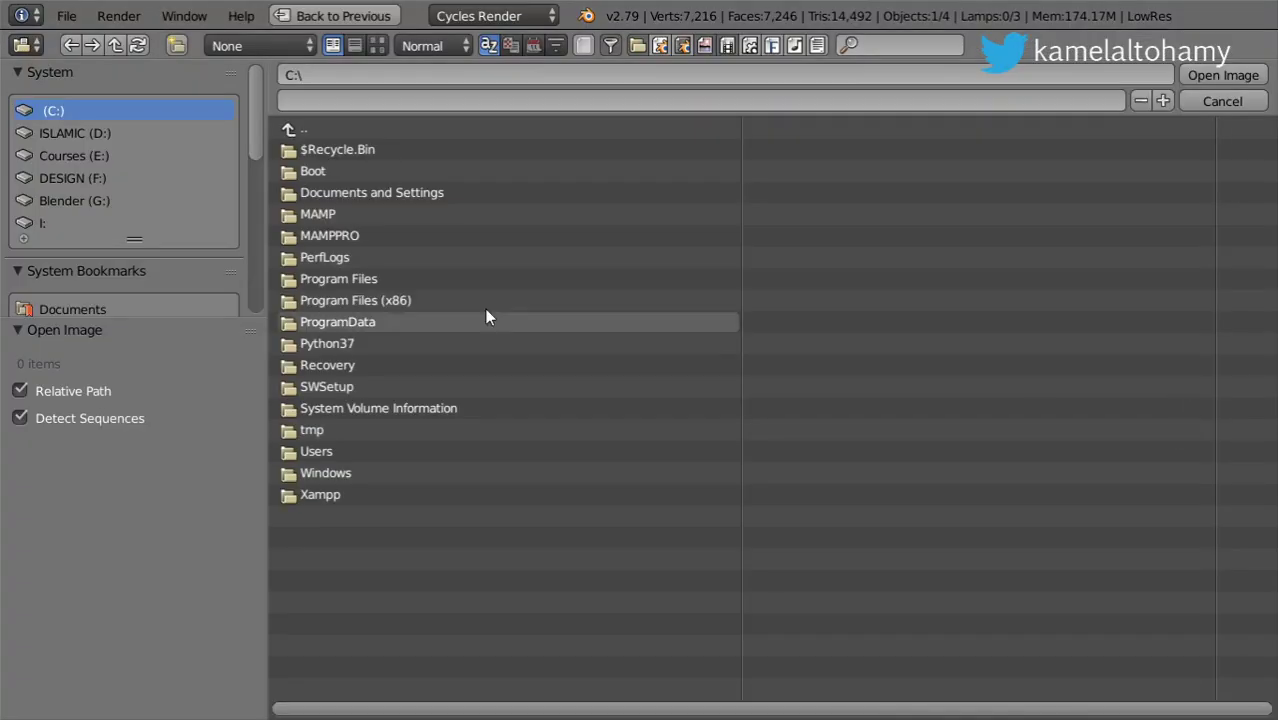
click(80, 202)
click(309, 175)
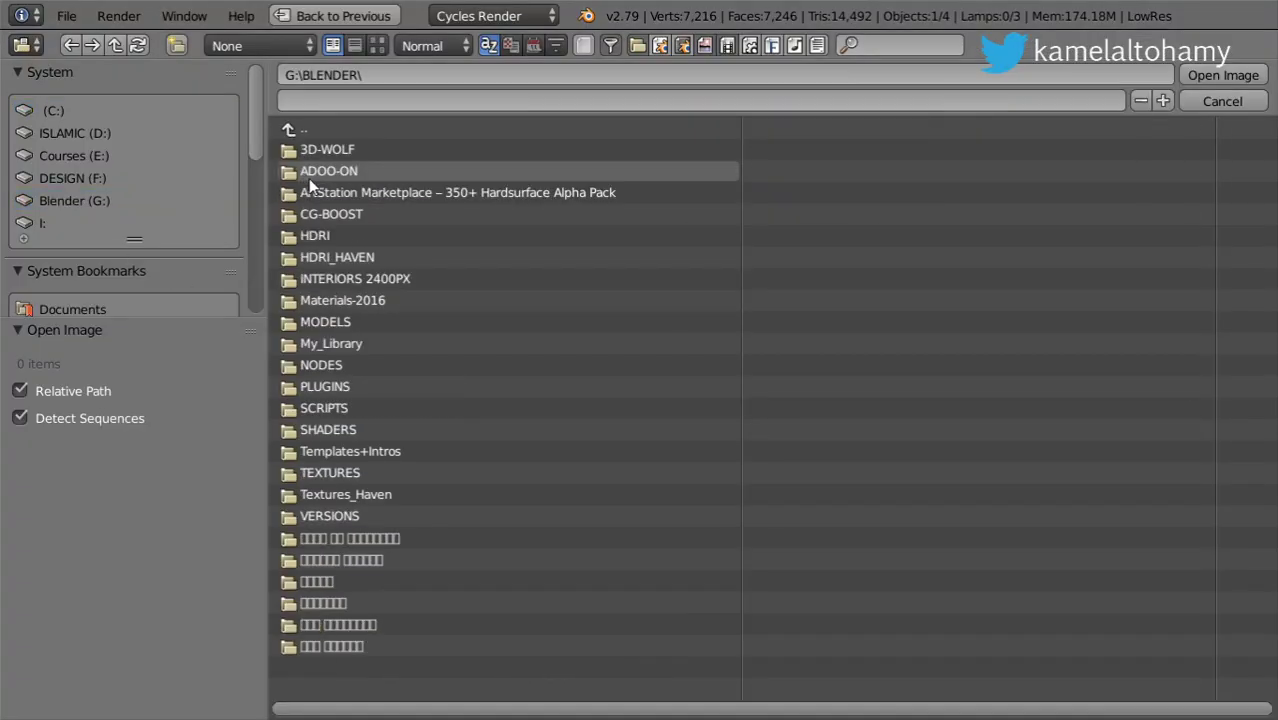
click(344, 256)
double_click(419, 259)
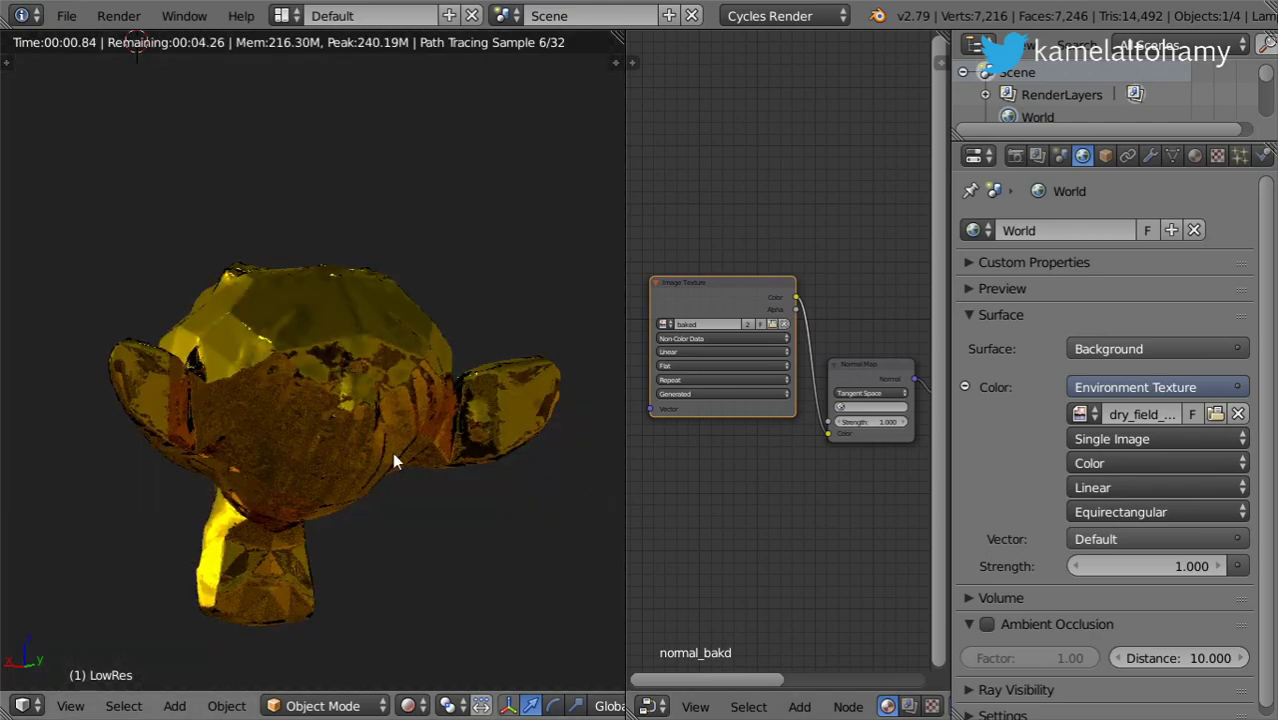
- Frame the monkey from the front and try the shanghai_bund HDRI as the environment
key(KP_1)
scroll(430, 439, up, 2)
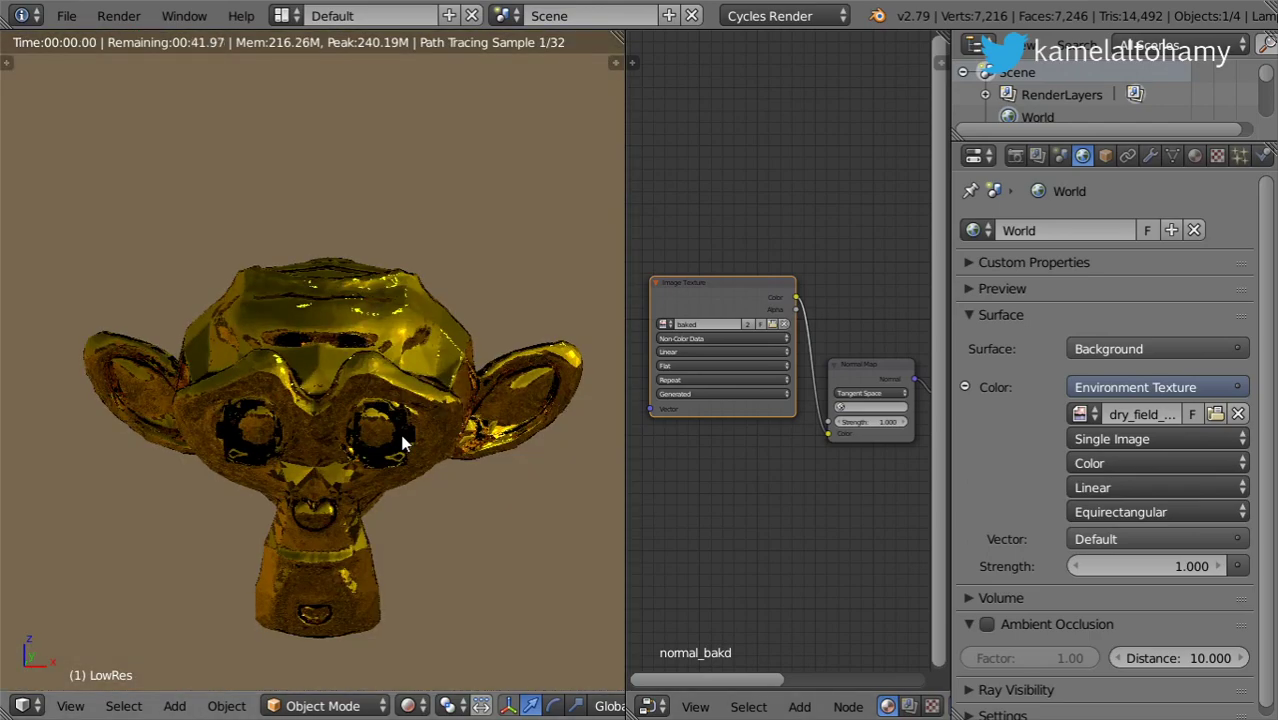
scroll(383, 447, up, 3)
middle_drag(357, 421, 340, 470)
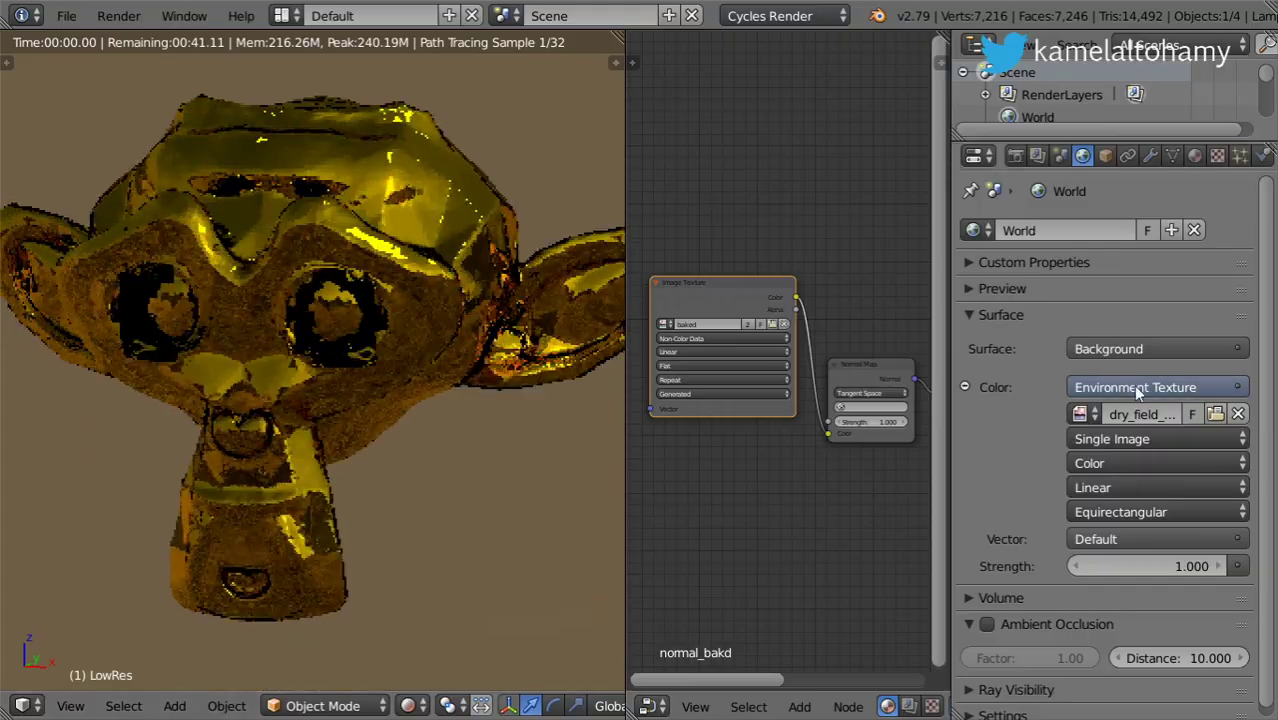
click(1216, 416)
double_click(851, 197)
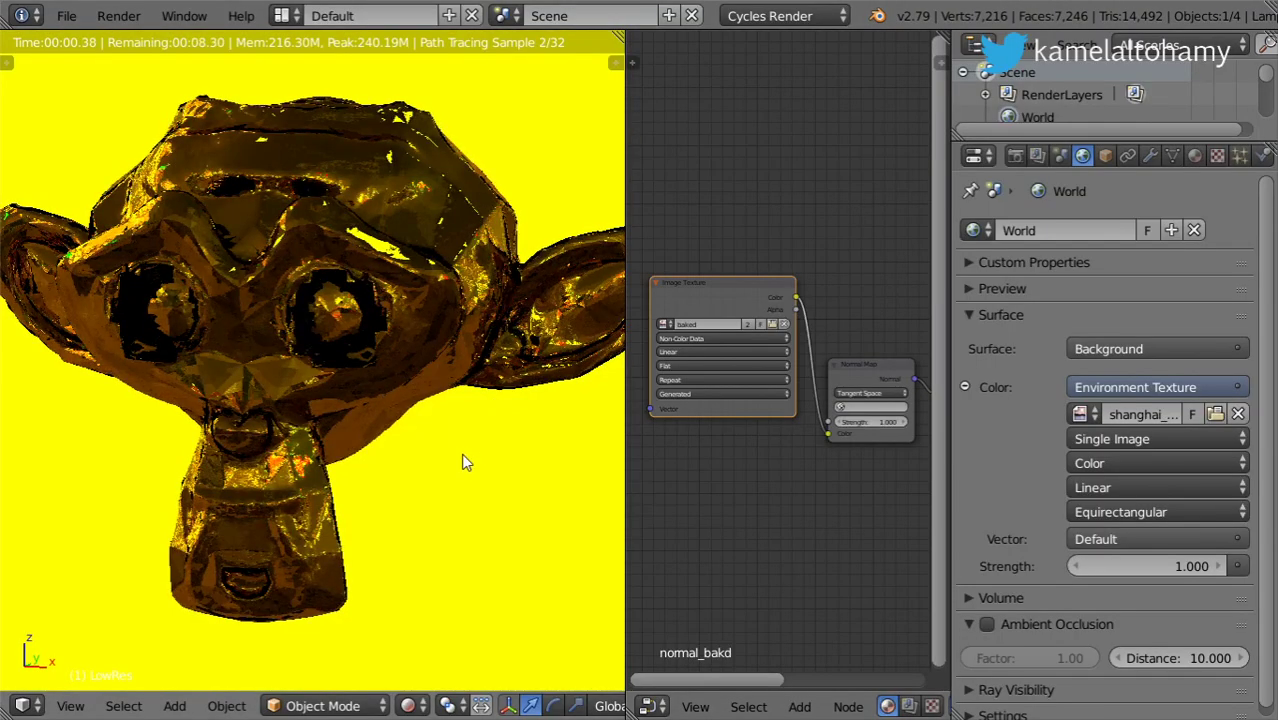
- Switch the HDRI to kiara_6_afternoon and mute the baked normal-map texture
click(1216, 416)
double_click(419, 407)
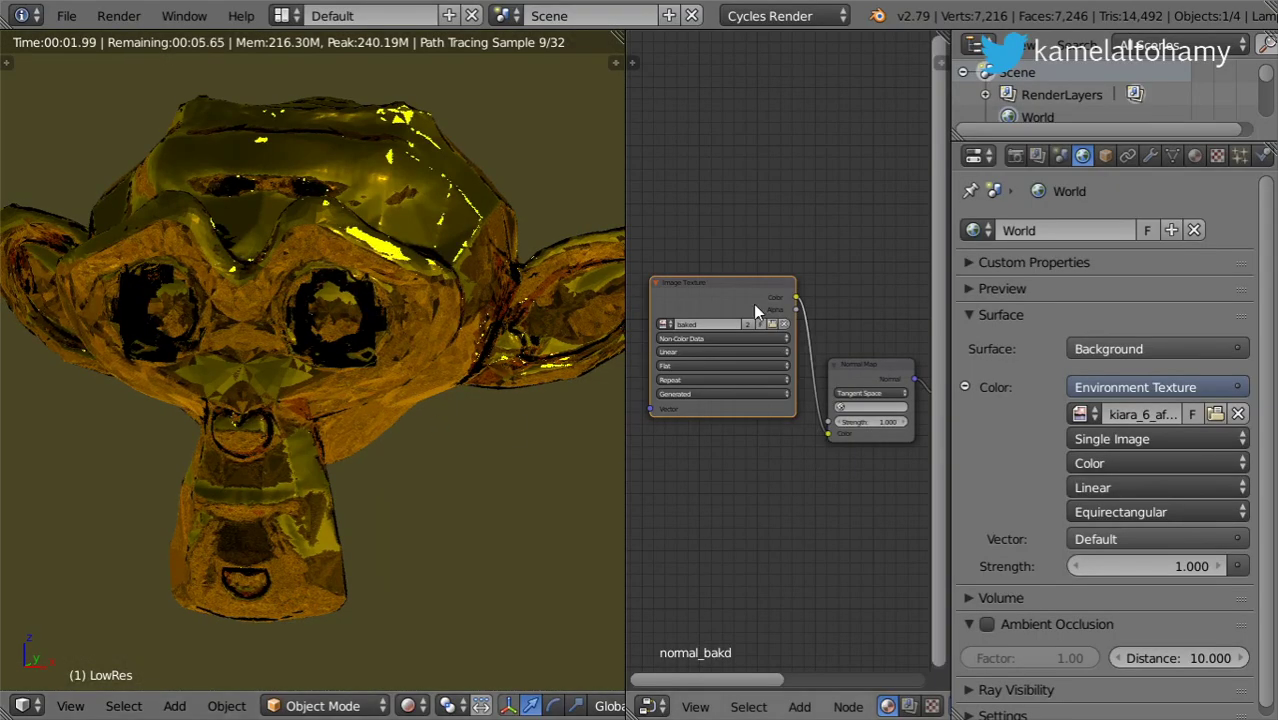
scroll(292, 368, up, 3)
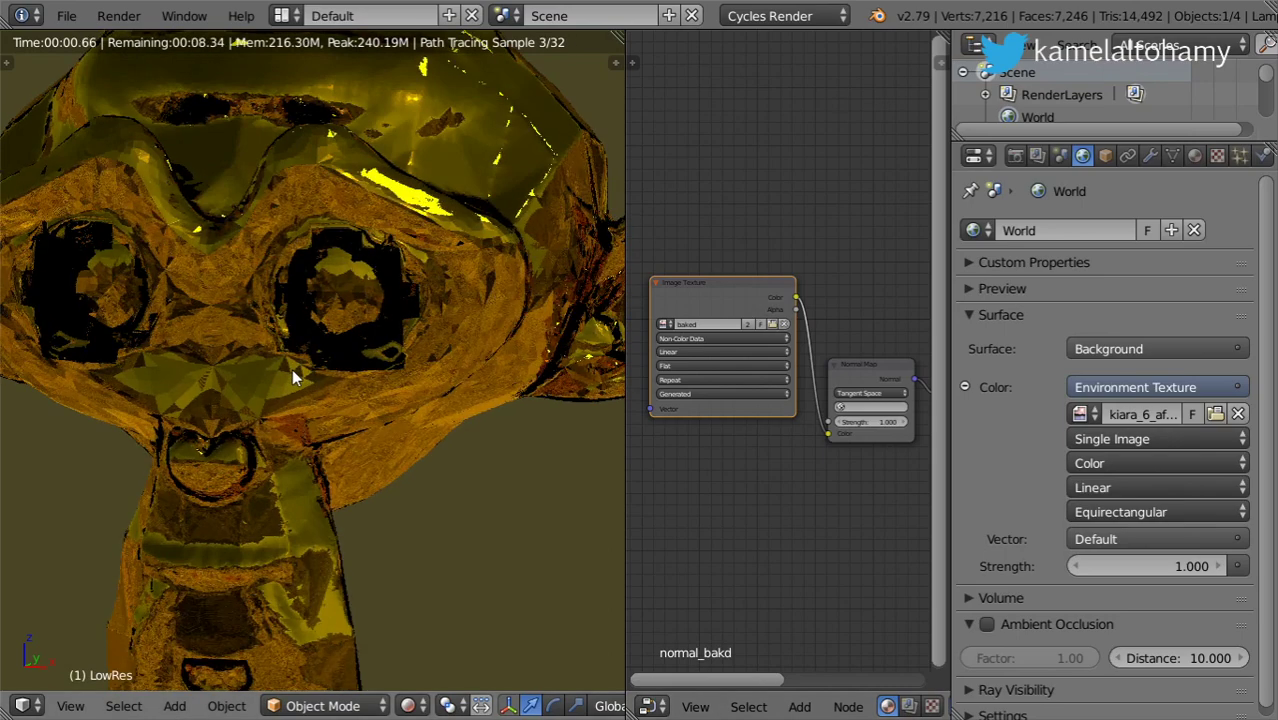
key(m)
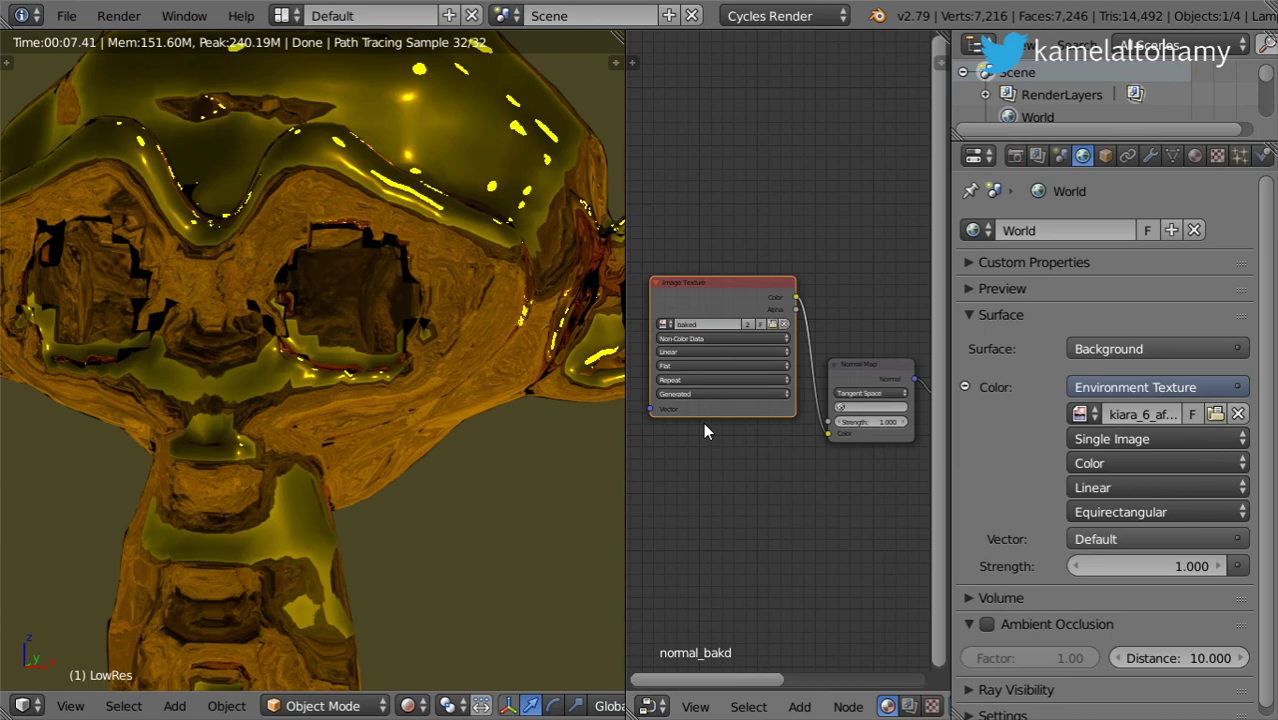
- Show the baked normal map in the UV/Image Editor, zoomed out, and open the Image menu
click(652, 706)
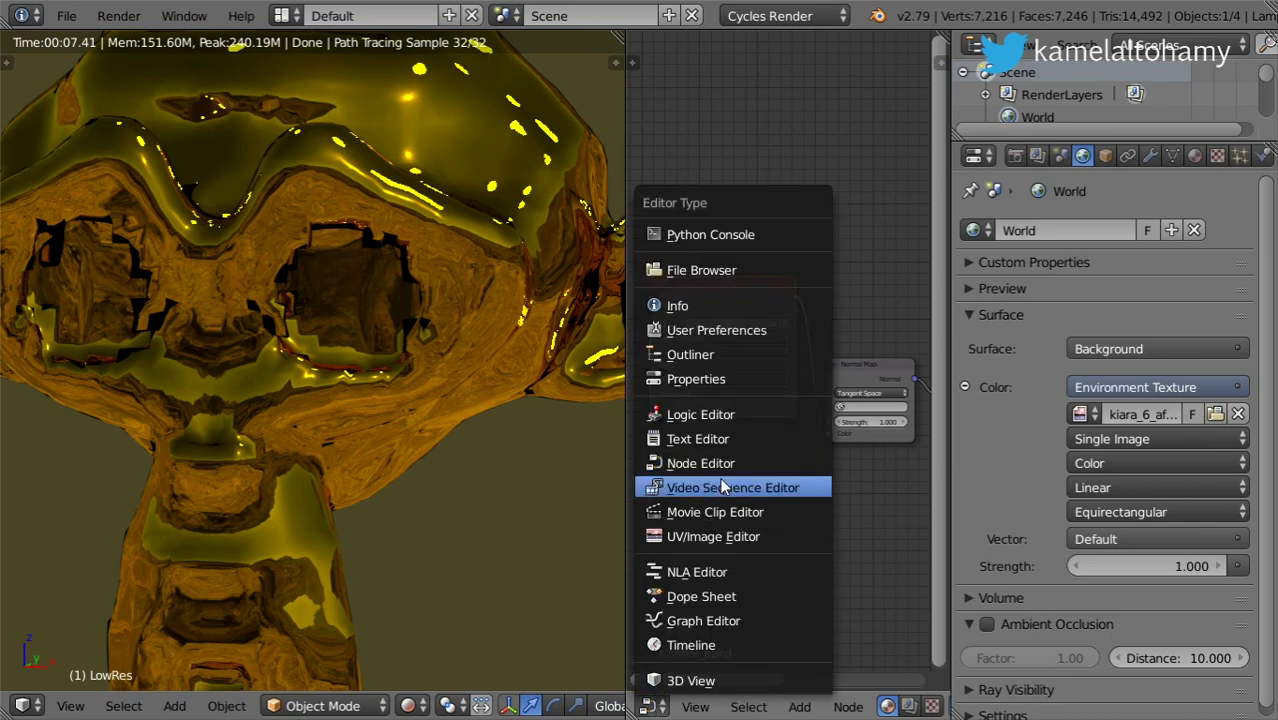
click(704, 531)
scroll(760, 540, down, 3)
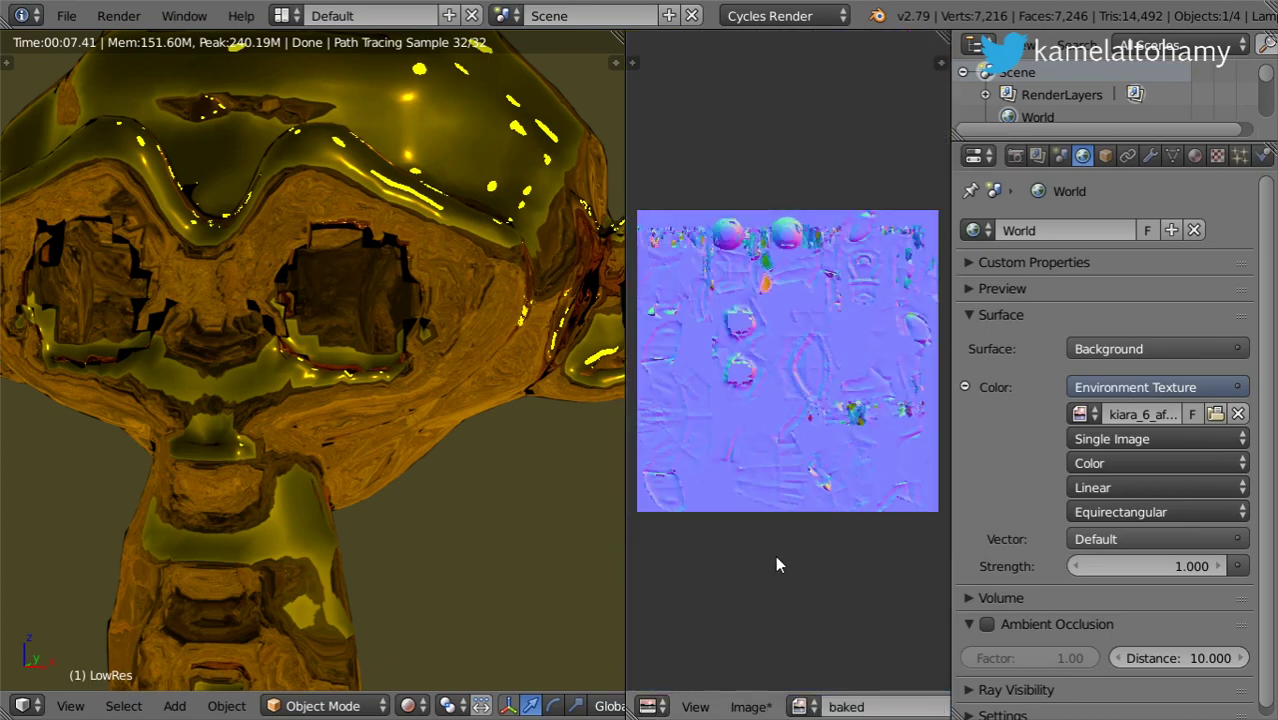
scroll(772, 620, down, 3)
click(766, 706)
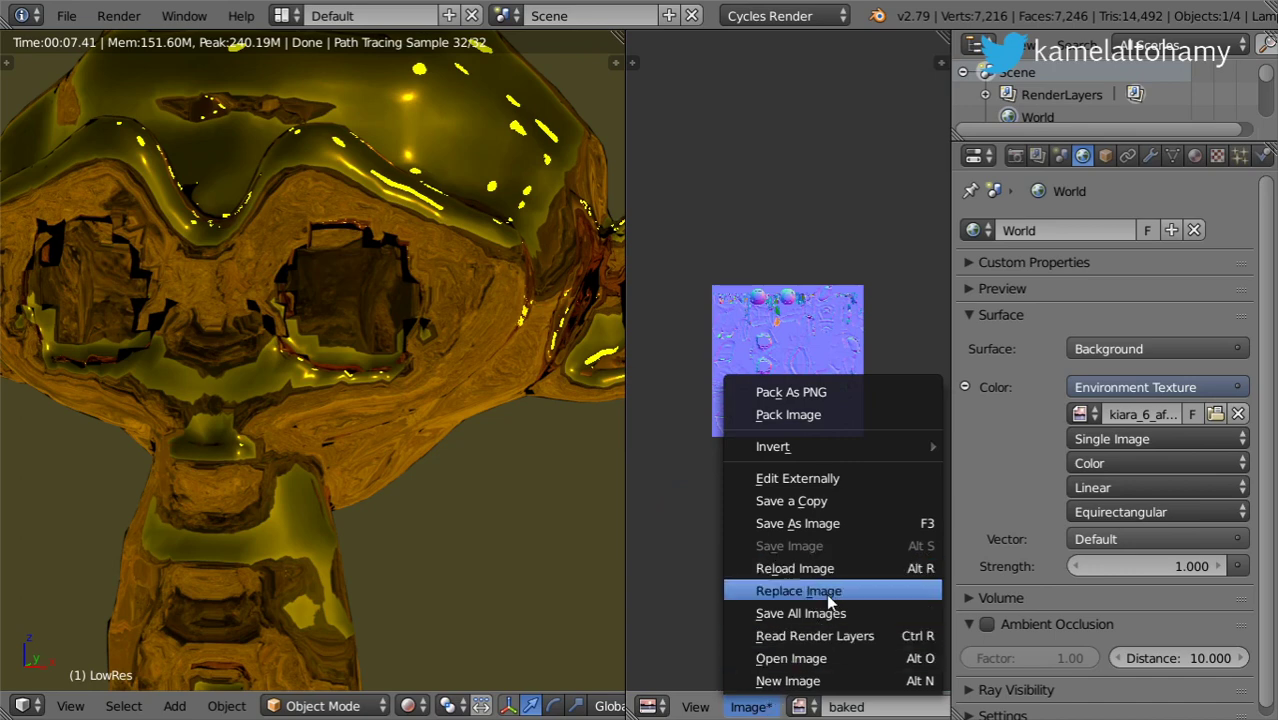